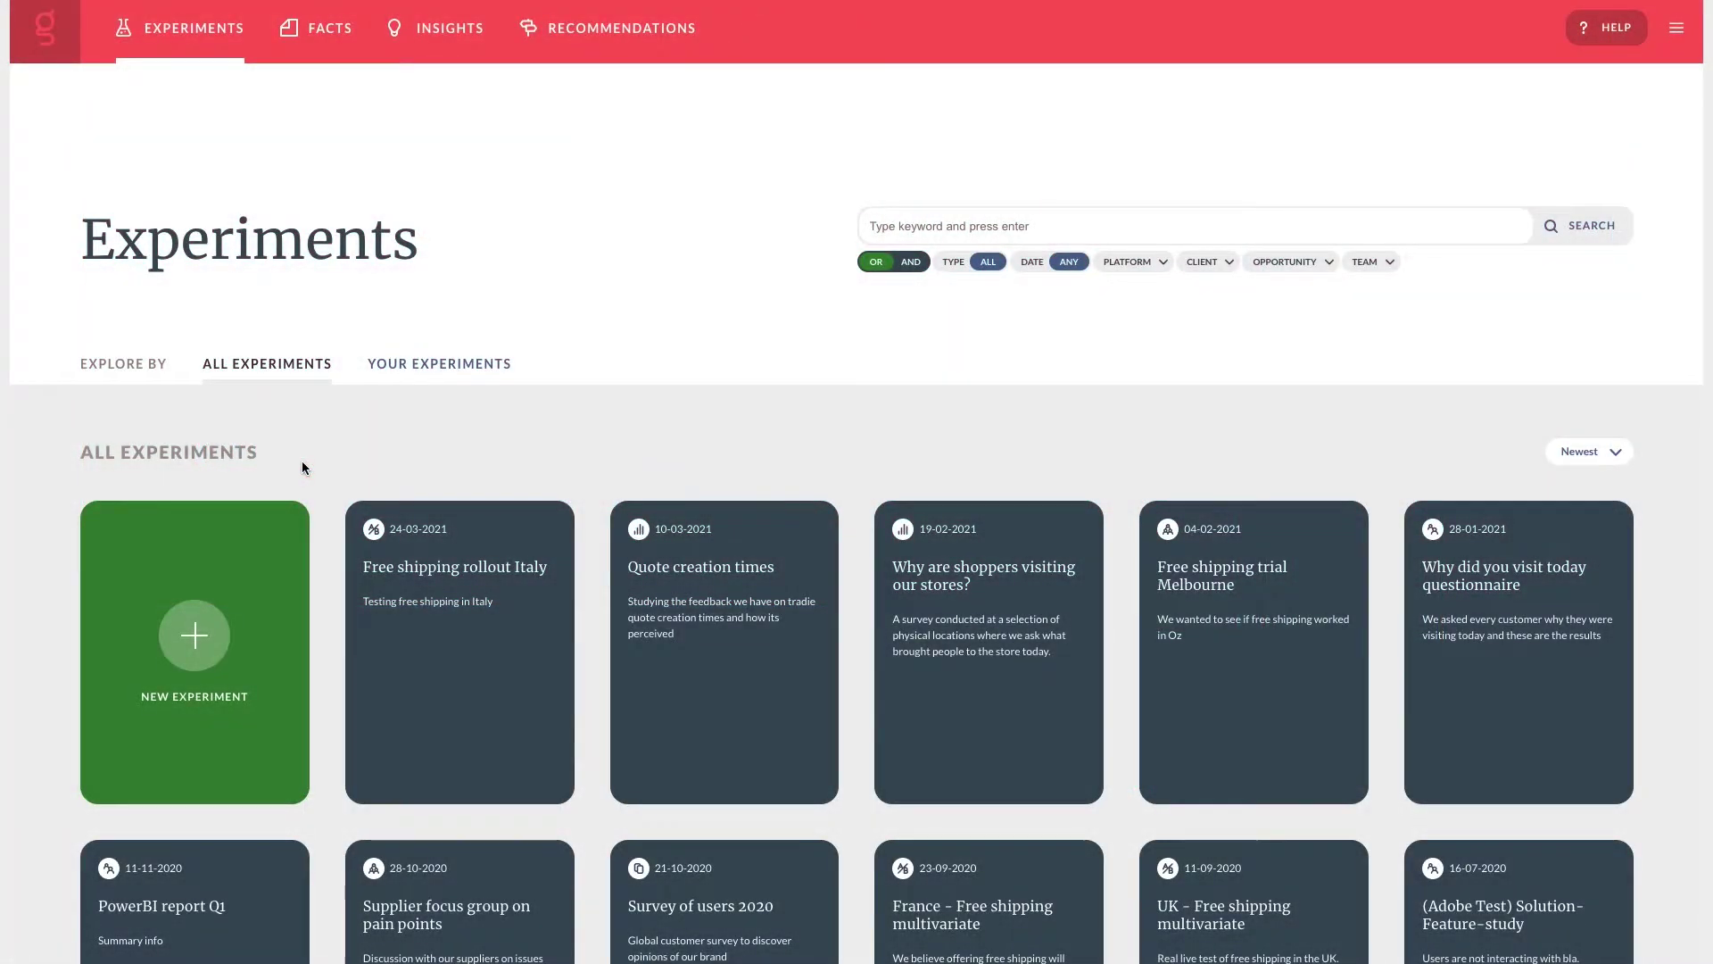
# - Create a new experiment titled 'Why are shoppers visiting our stores?'
pyautogui.click(269, 532)
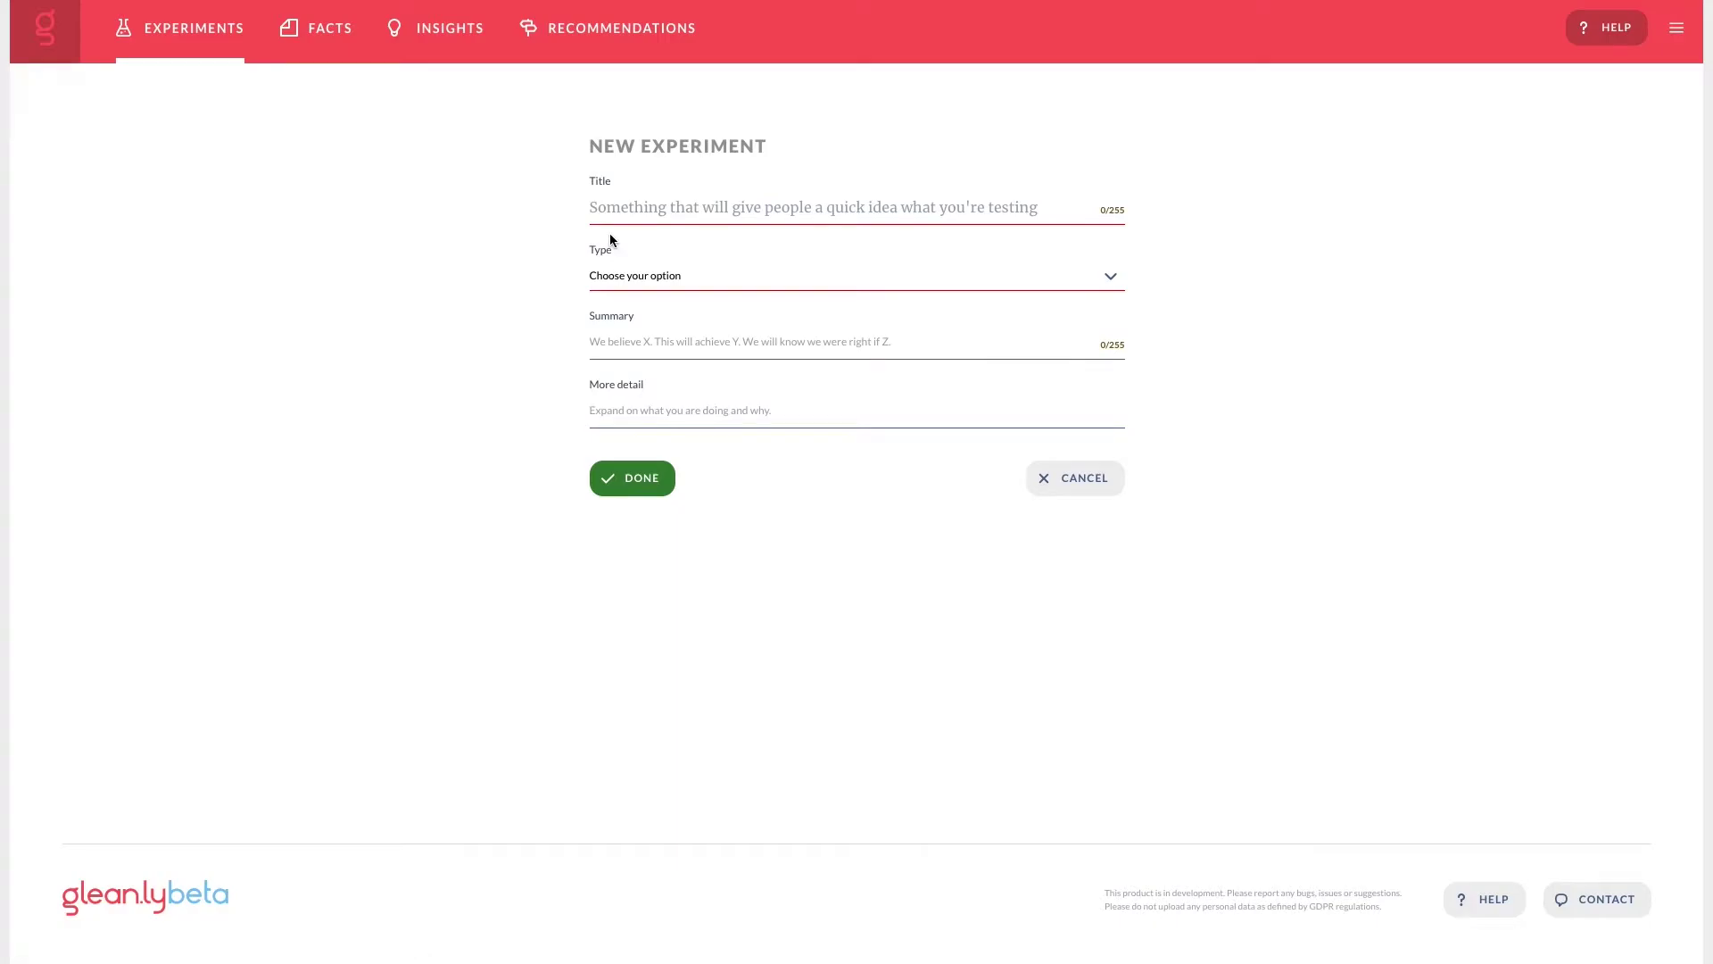
pyautogui.click(612, 217)
pyautogui.write('Why are shoppers visiting our stores?')
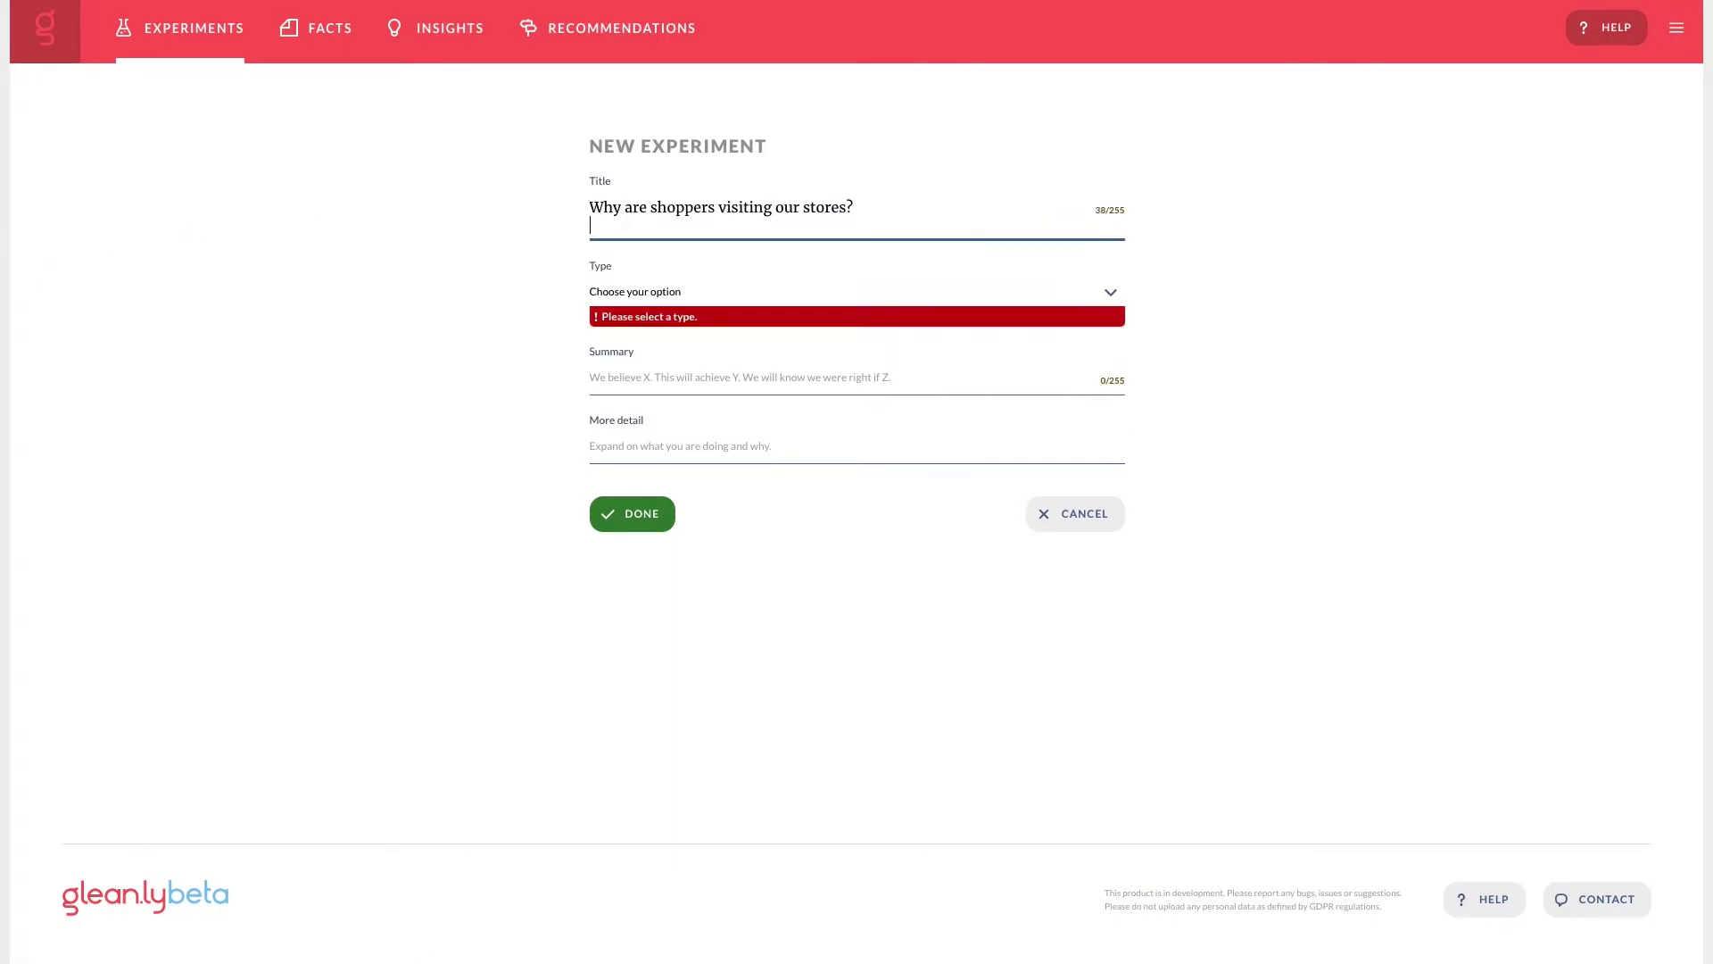
pyautogui.press('Tab')
# - Paste the survey summary sentence into the Summary field
pyautogui.click(611, 375)
pyautogui.write('A survey conducted at a selection of physical locations where we ask what brought people to the store today.')
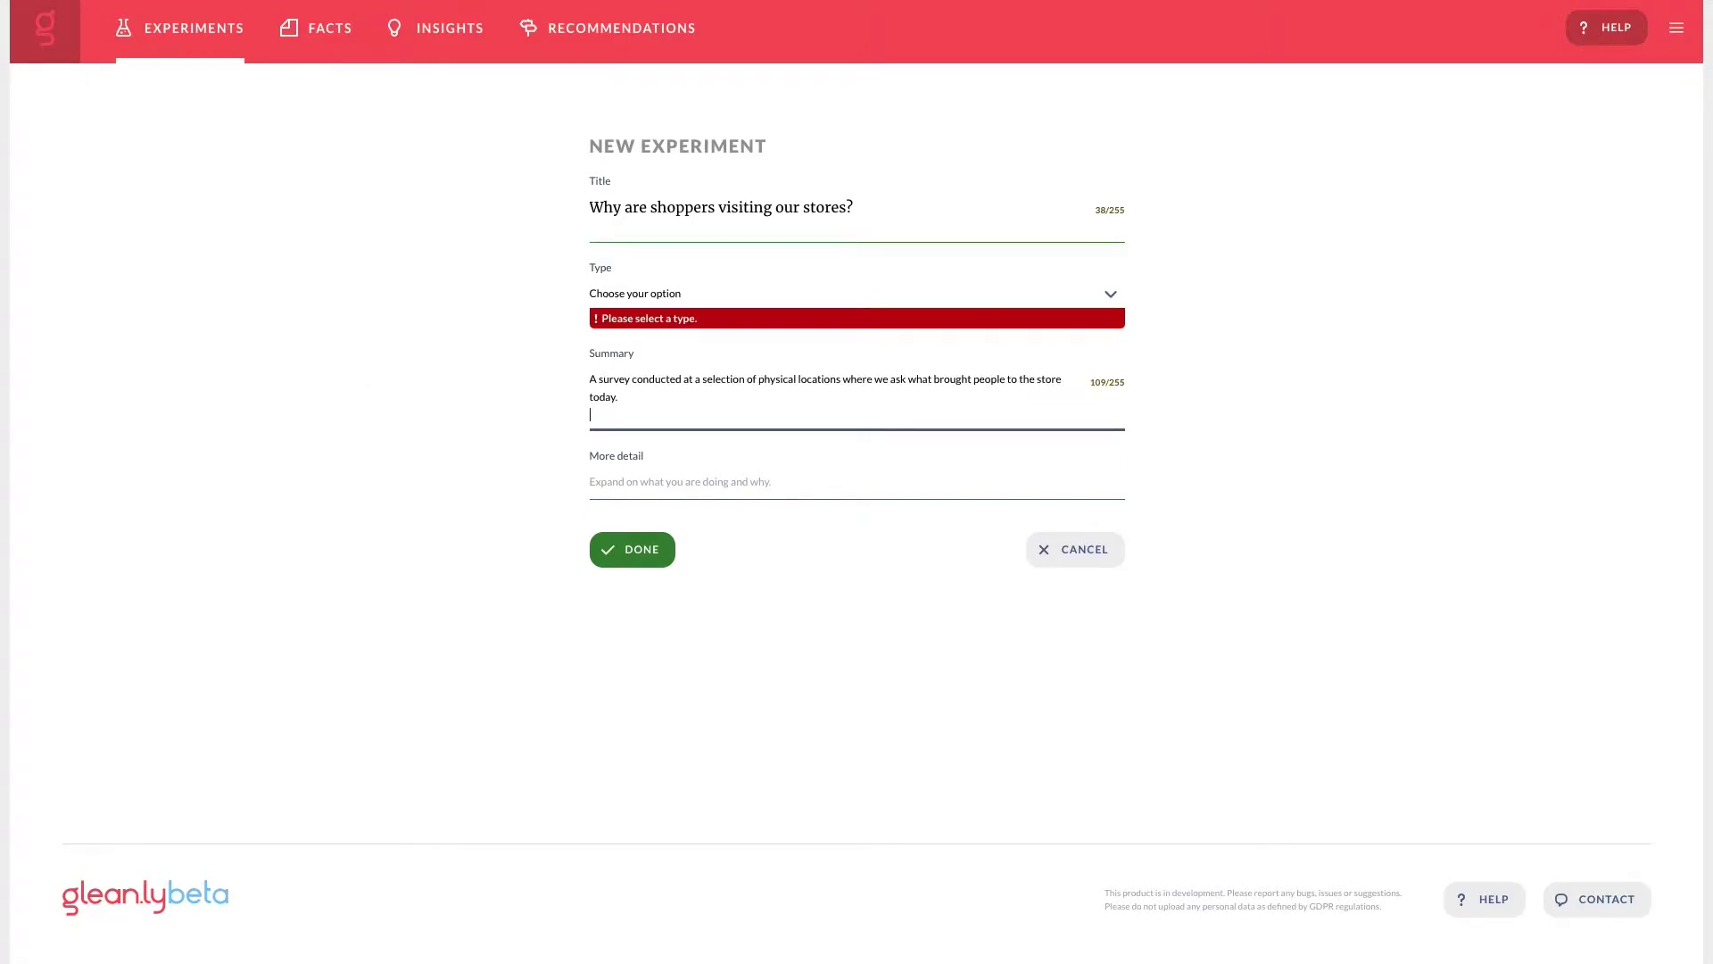
pyautogui.press('Tab')
pyautogui.hotkey('shift', 'Tab')
# - Set the experiment type to Survey and paste Lorem ipsum text into More detail
pyautogui.click(614, 303)
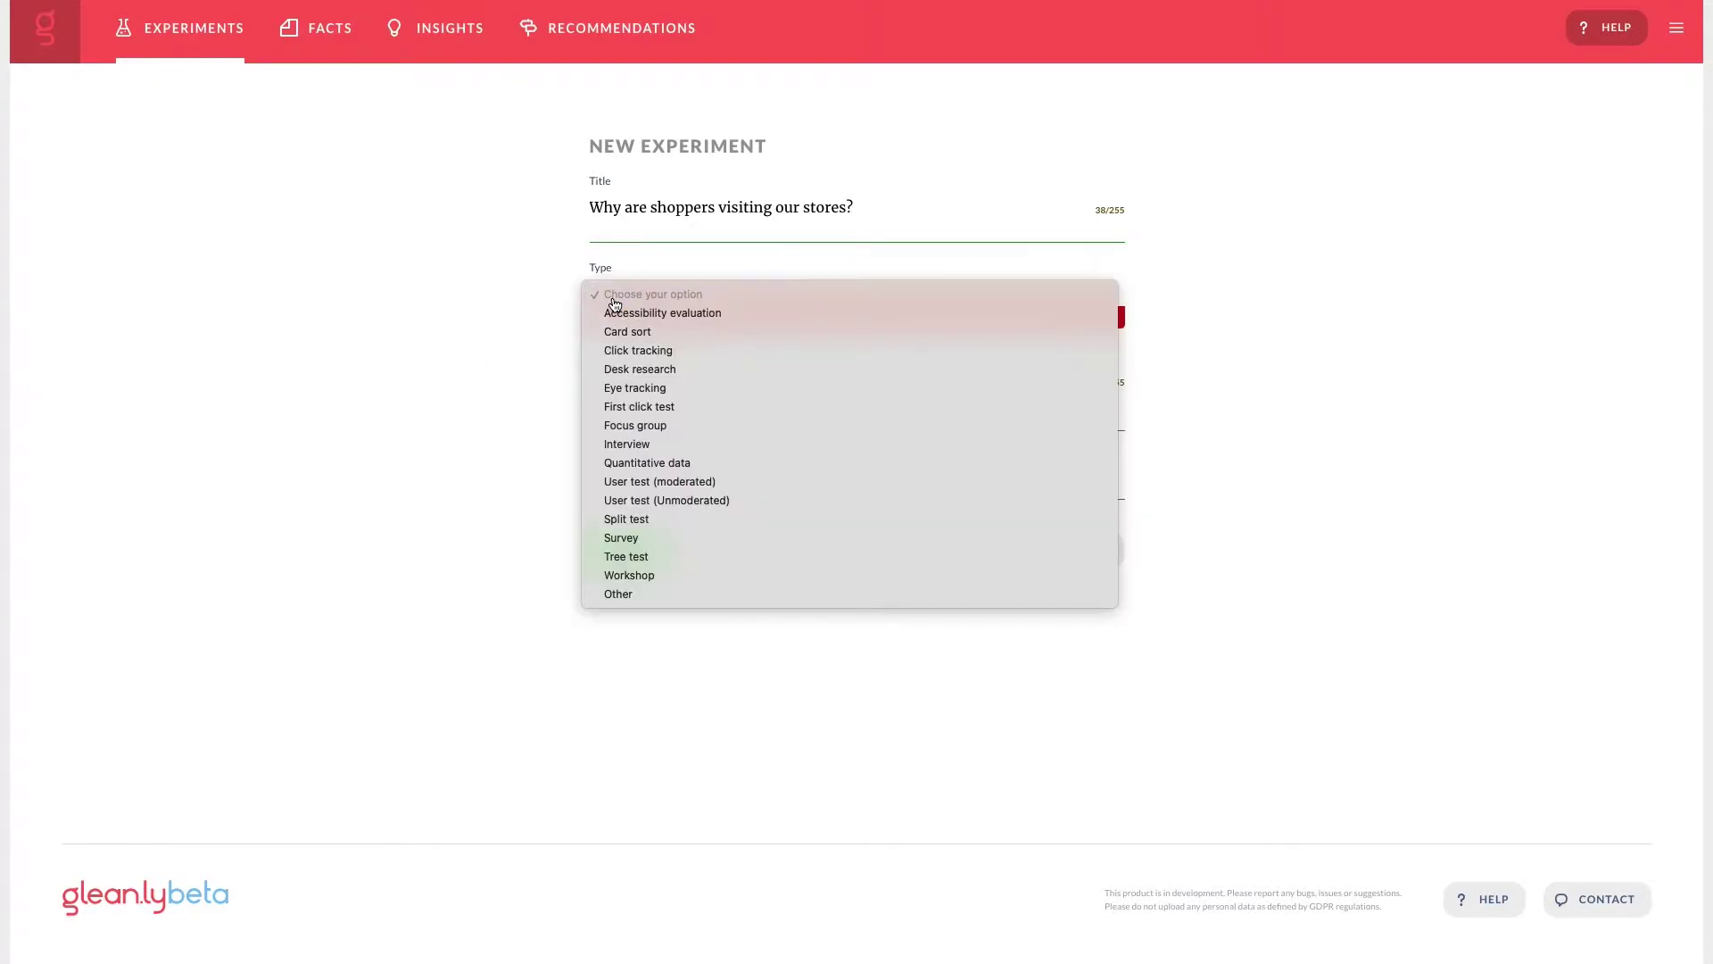
pyautogui.click(624, 537)
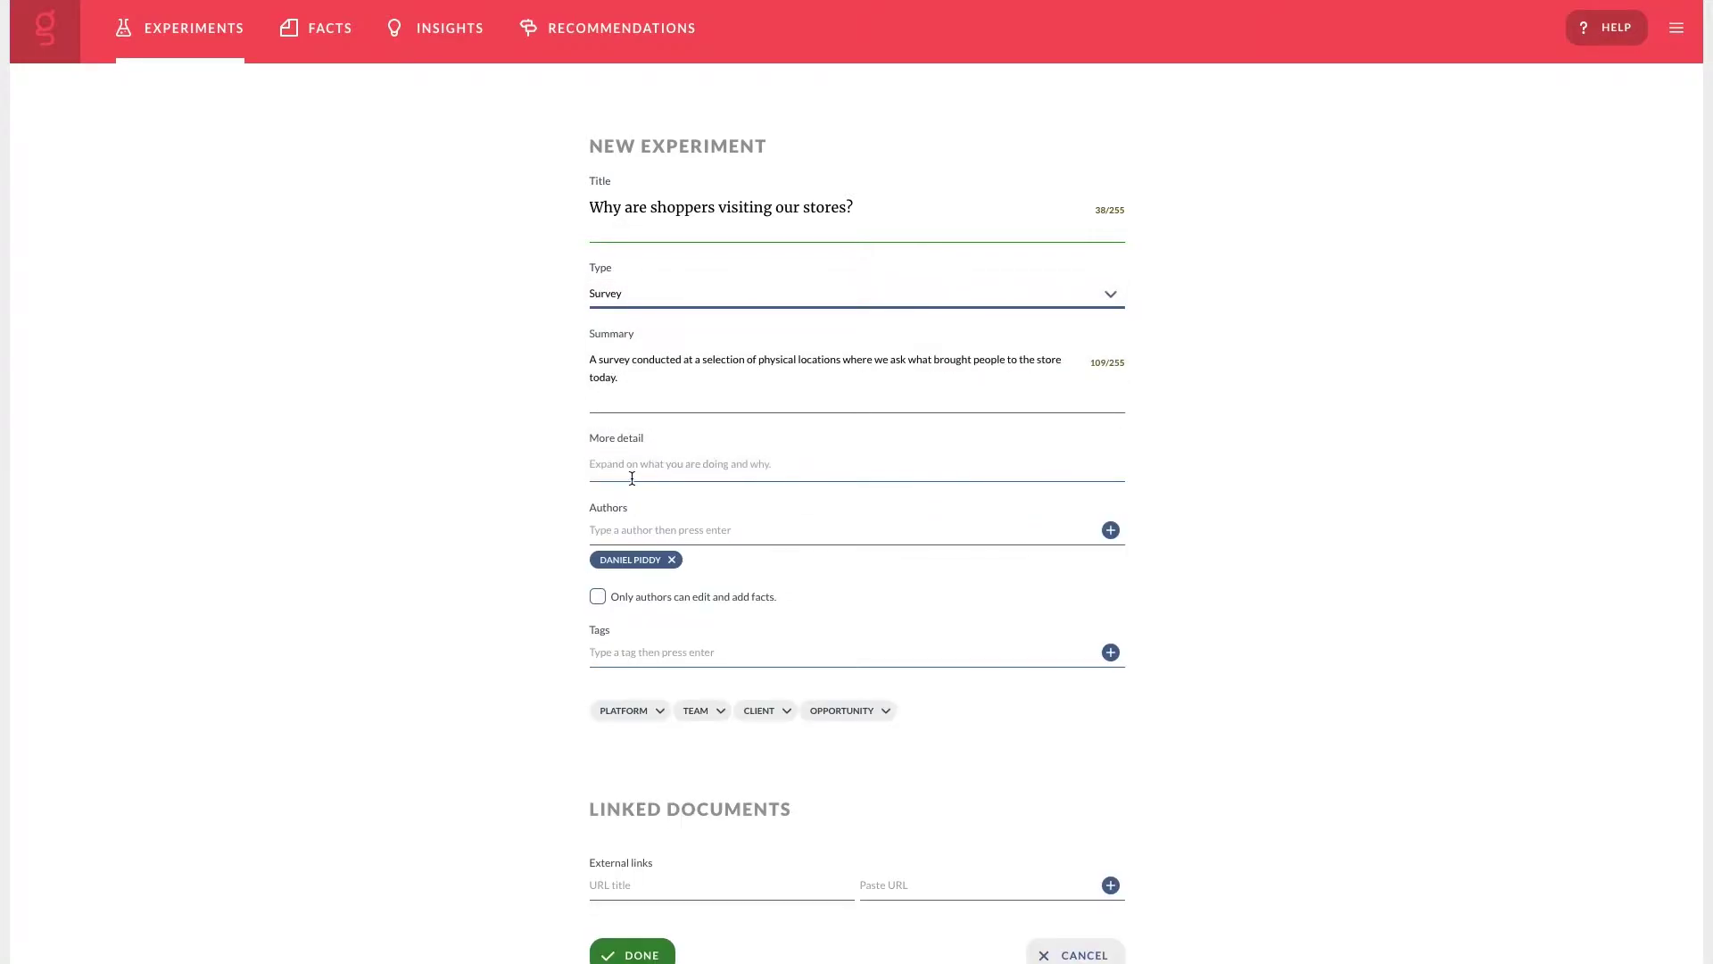
pyautogui.click(626, 464)
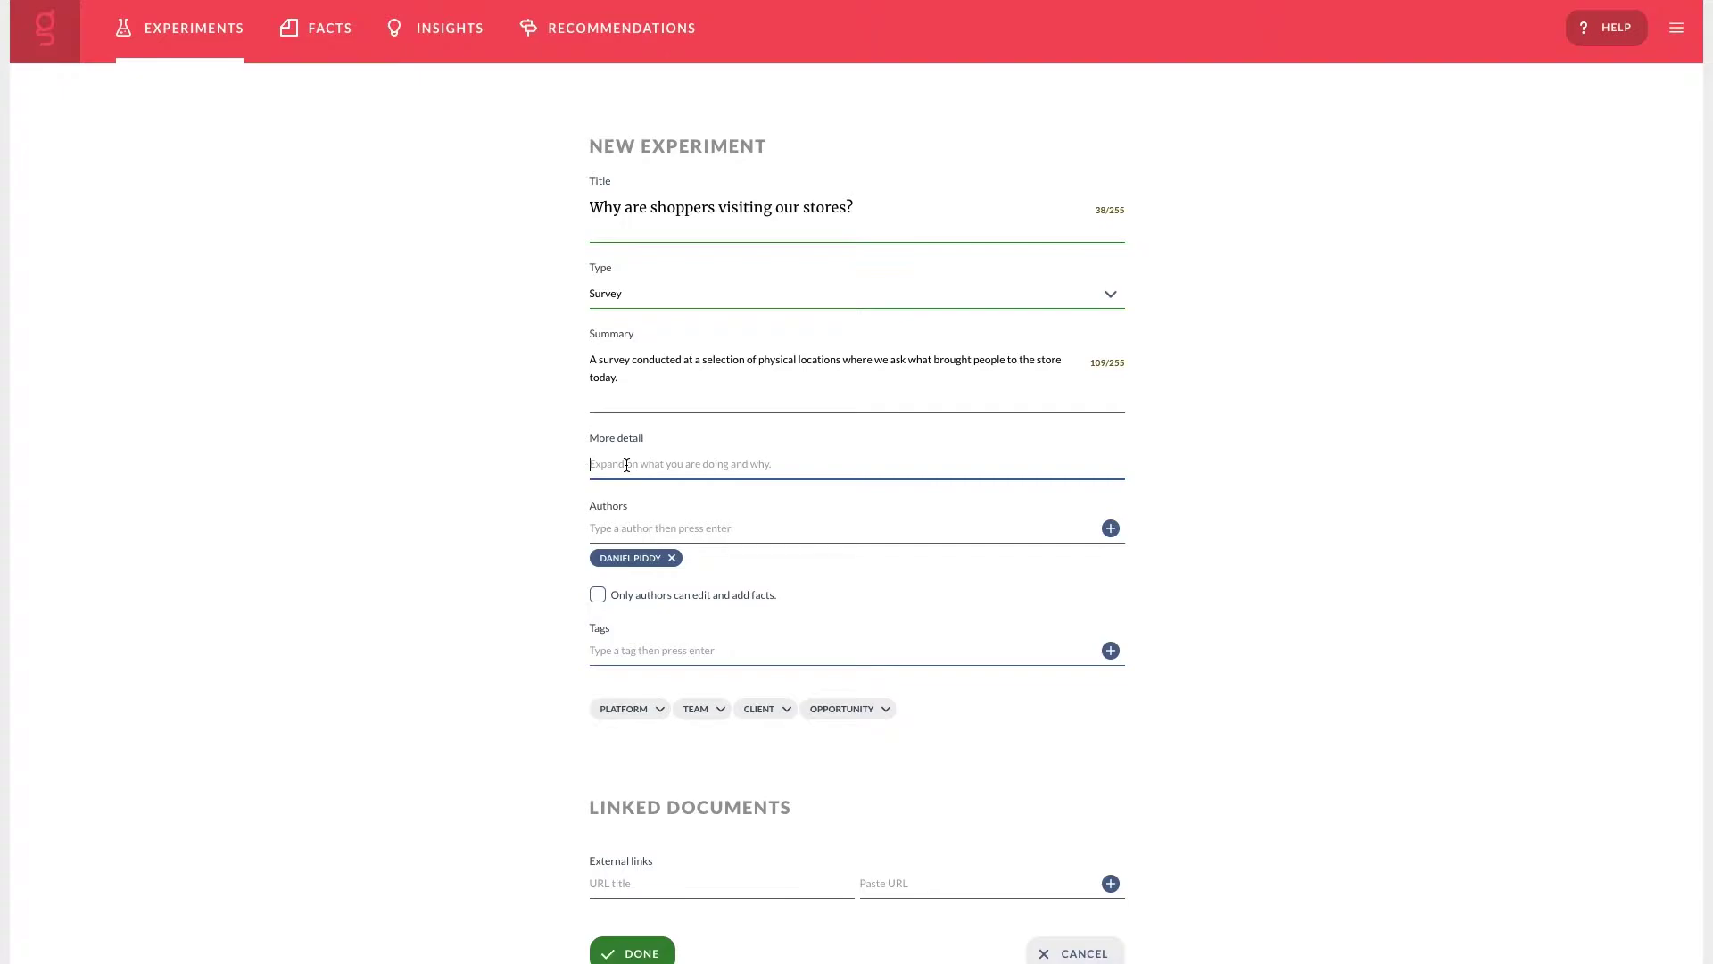
pyautogui.write('Lorem ipsum dolor sit amet, consectetur adipiscing elit, sed do eiusmod tempor incididunt ut labore et dolore magna aliqua. Ut enim ad minim veniam, quis nostrud exercitation ullamco laboris nisi ut aliquip ex ea commodo consequat. Duis aute irure dolor in reprehenderit in voluptate velit esse cillum dolore eu fugiat nulla pariatur. Excepteur sint occaecat cupidatat non proident, sunt in culpa qui officia deserunt mollit anim id est laborum.')
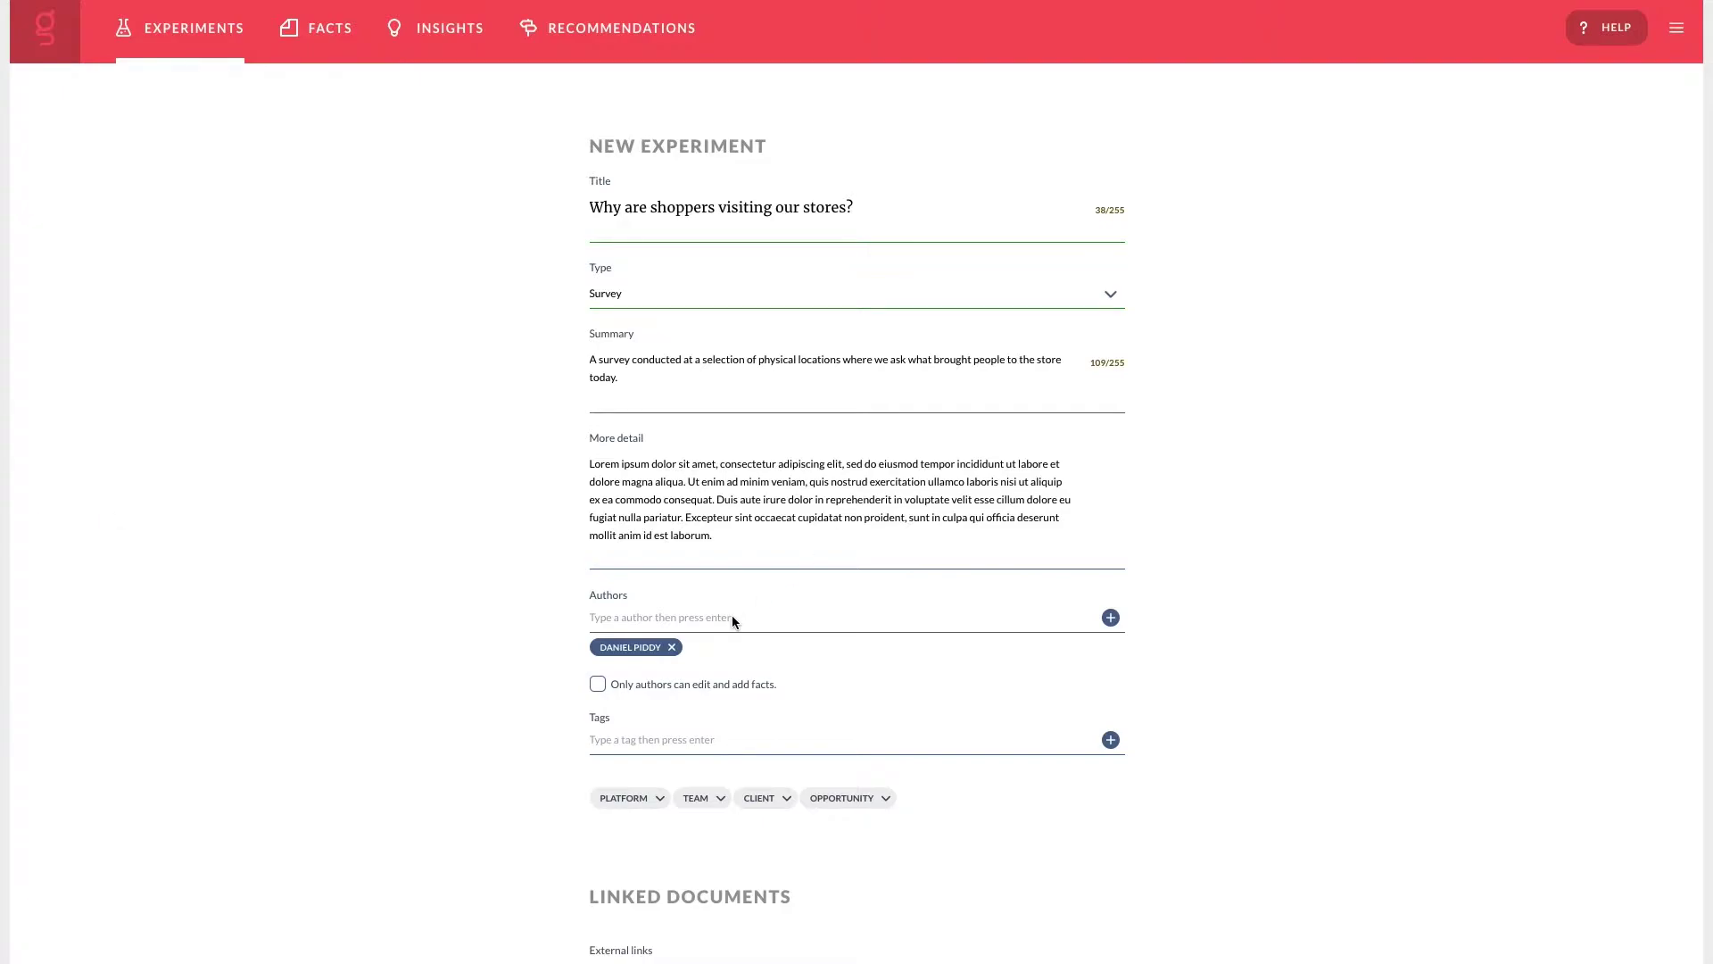
# - Add a suggested colleague as second author and restrict editing to authors only
pyautogui.scroll(-2, 732, 616)
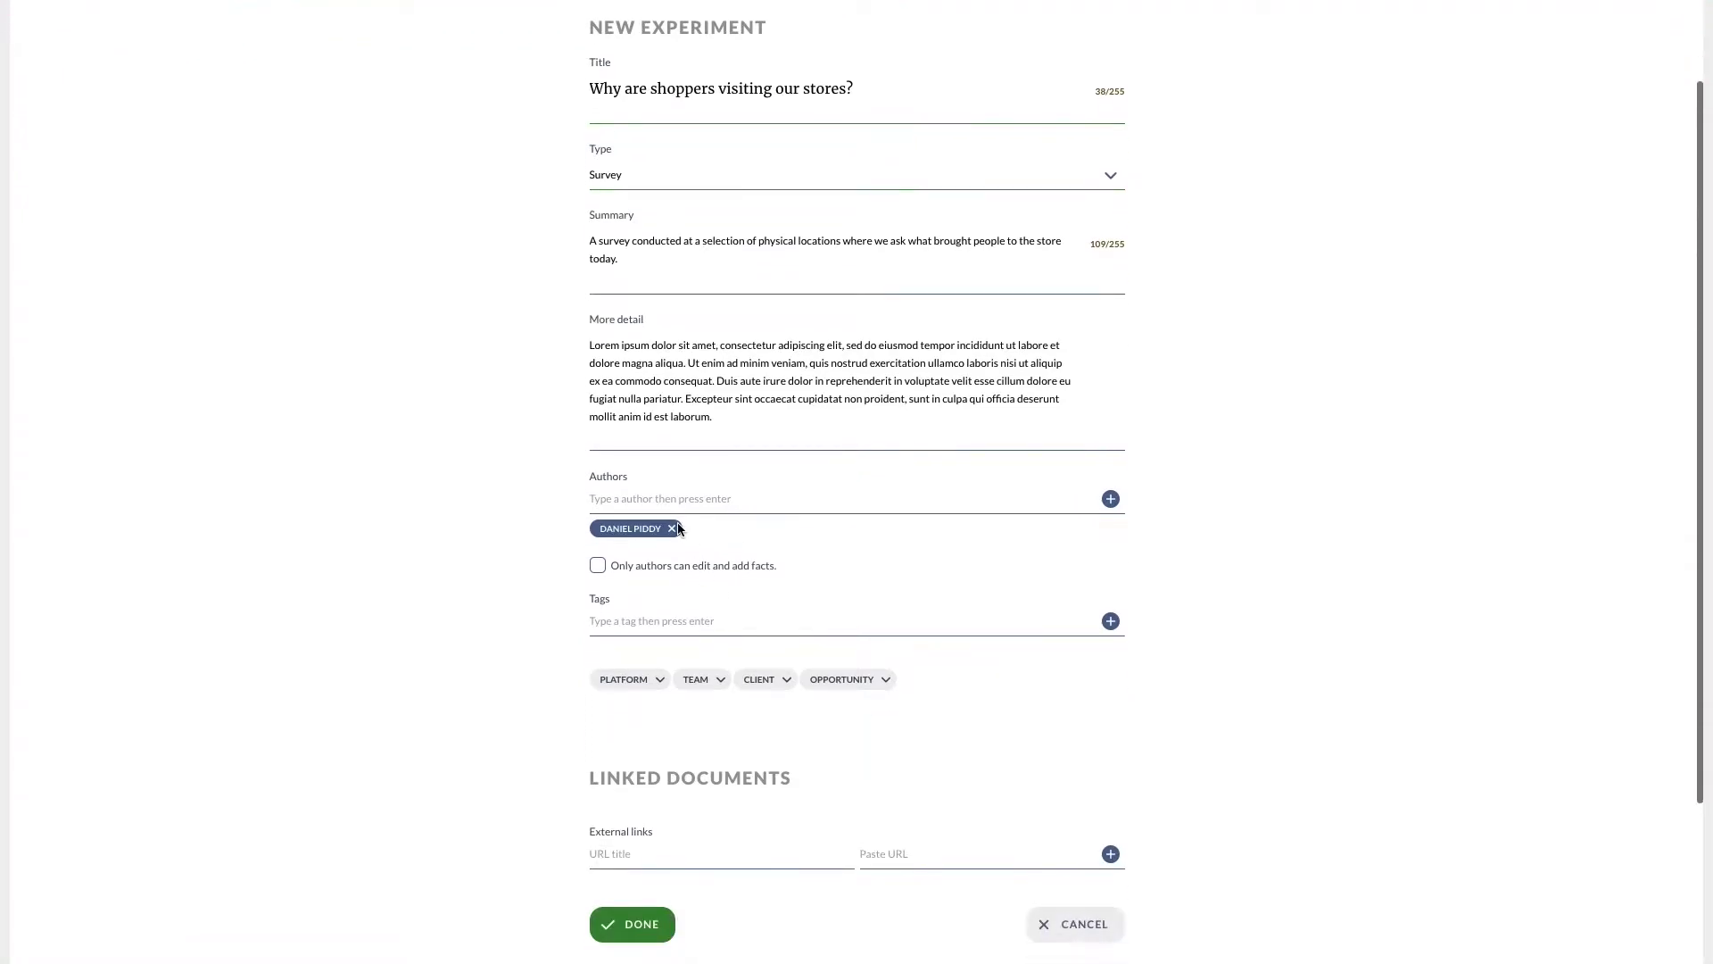
pyautogui.click(666, 498)
pyautogui.write('li')
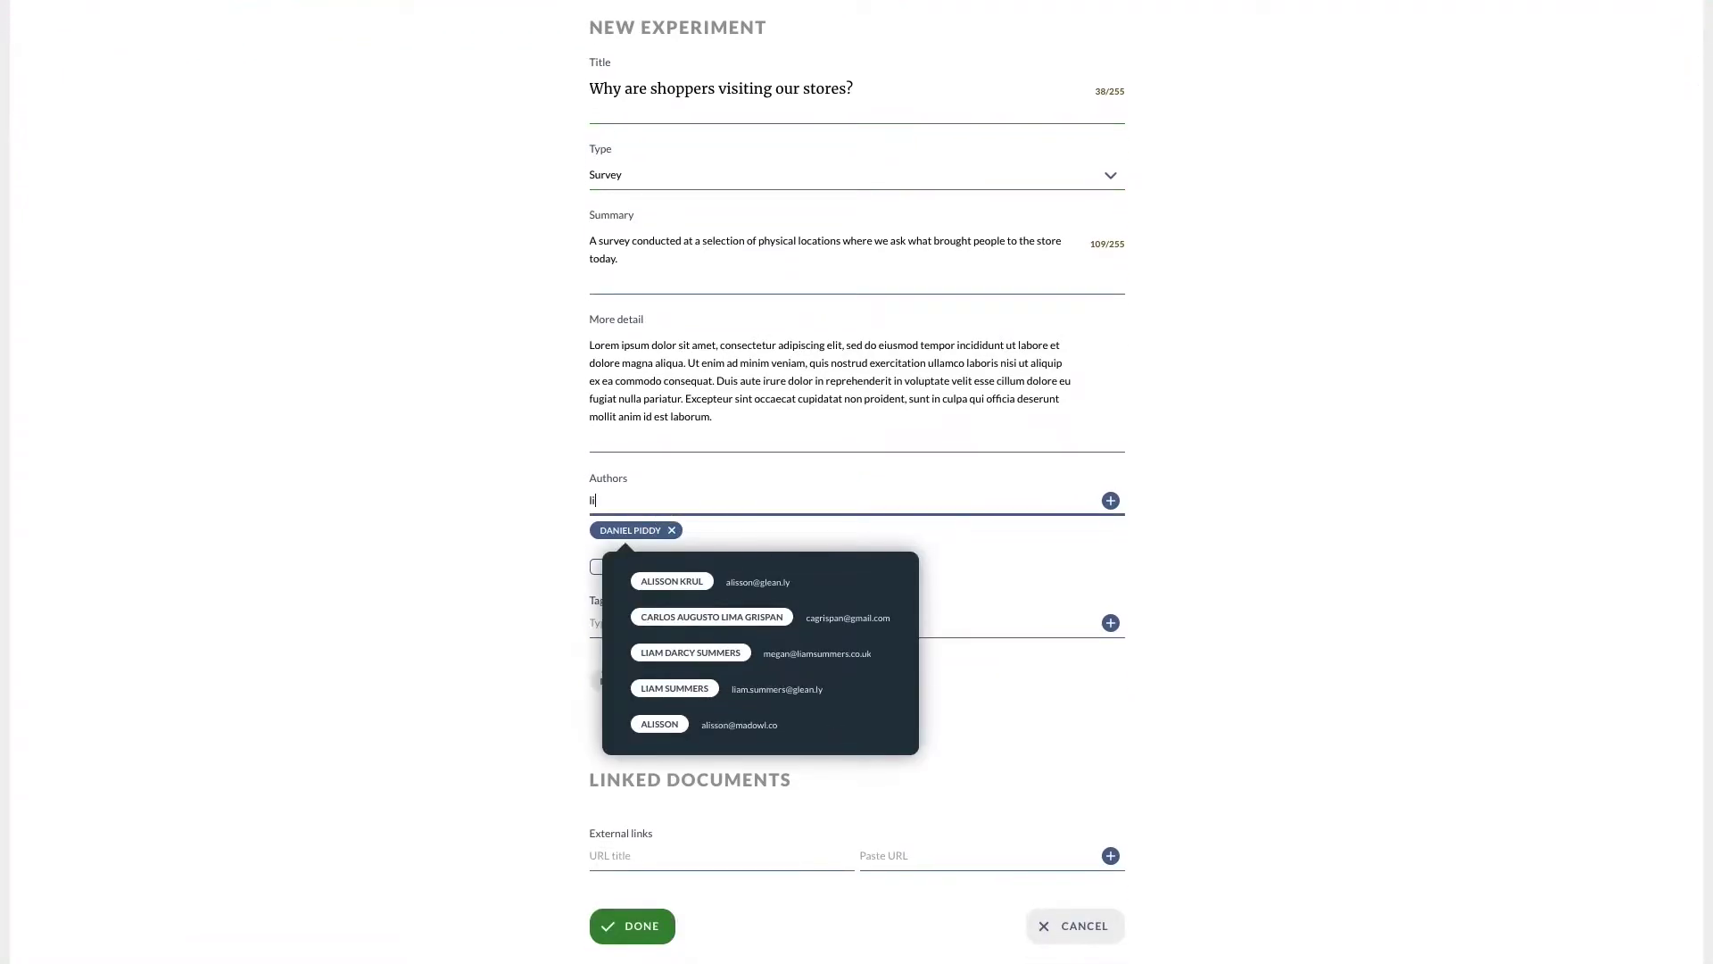
pyautogui.click(671, 684)
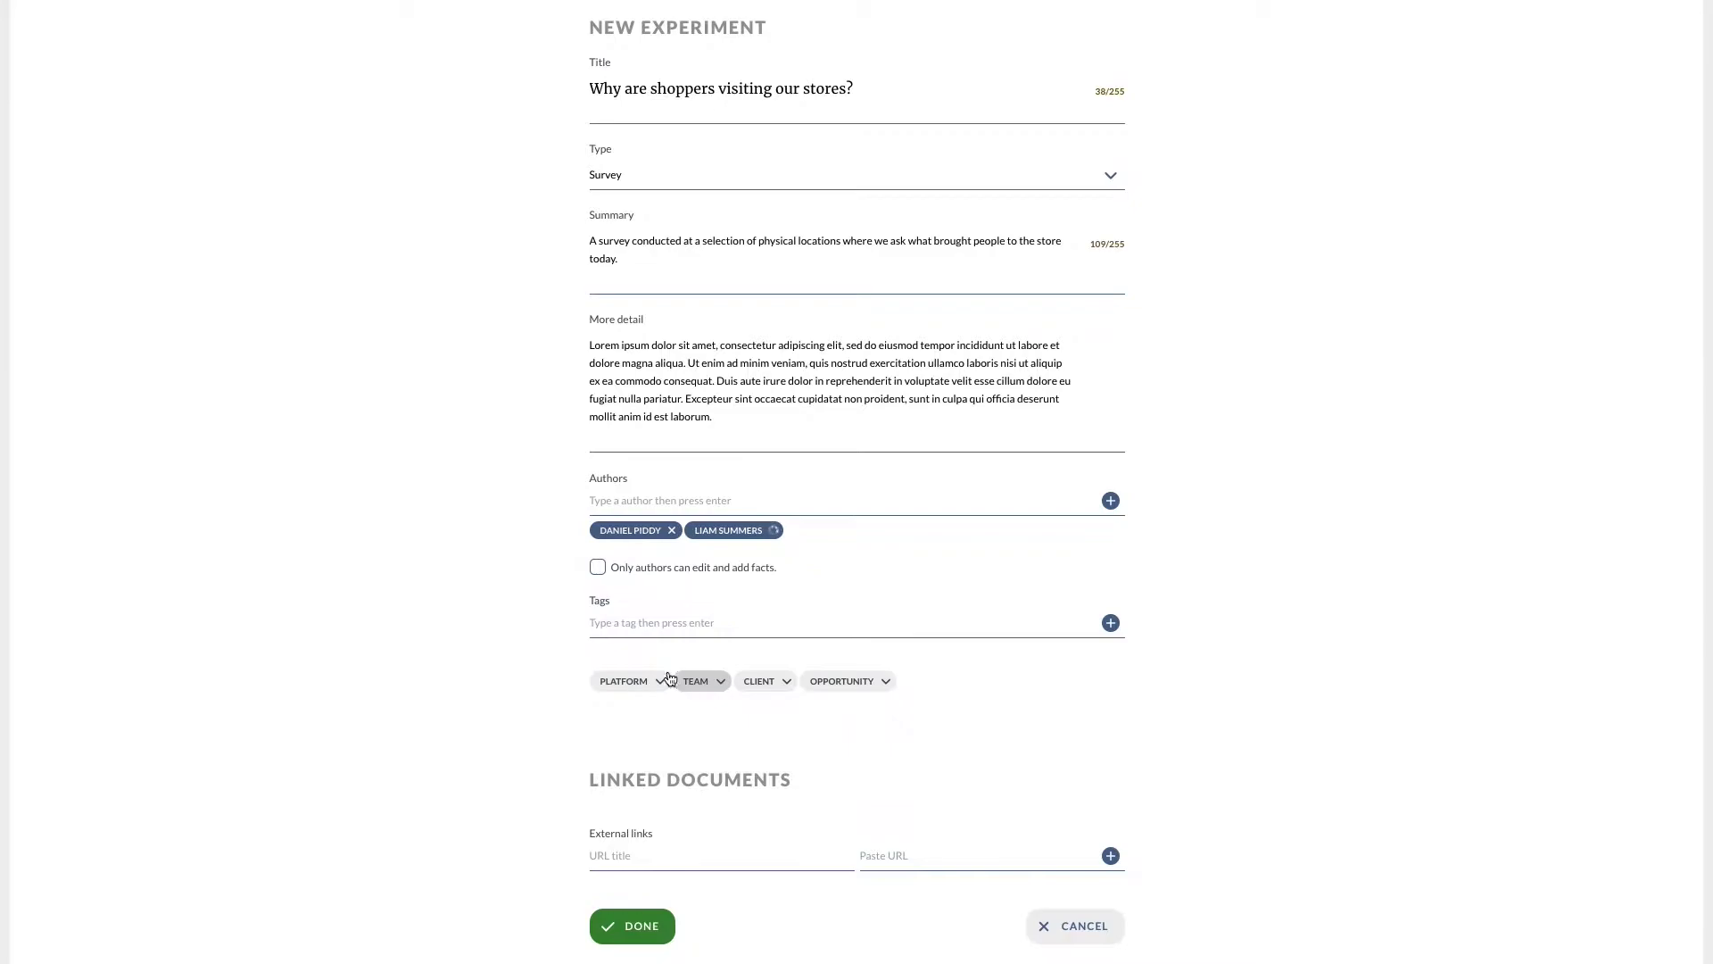
pyautogui.click(624, 571)
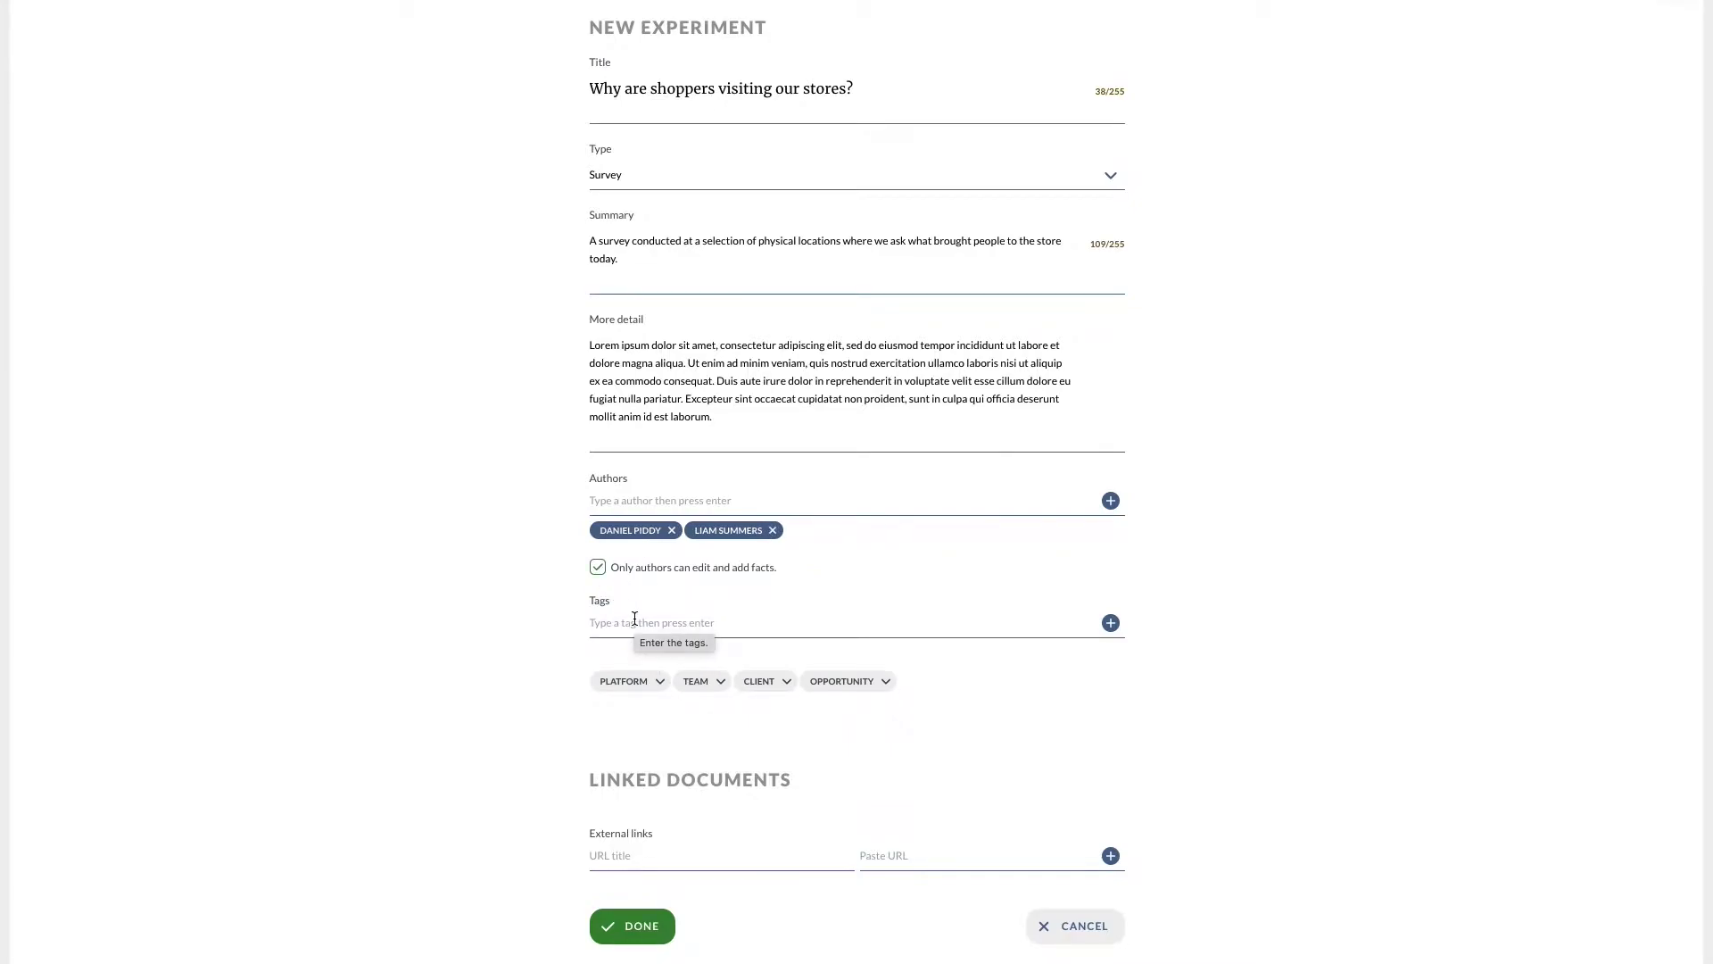
# - Tag the experiment FIRST TIME and set its platform to IN STORE
pyautogui.click(634, 618)
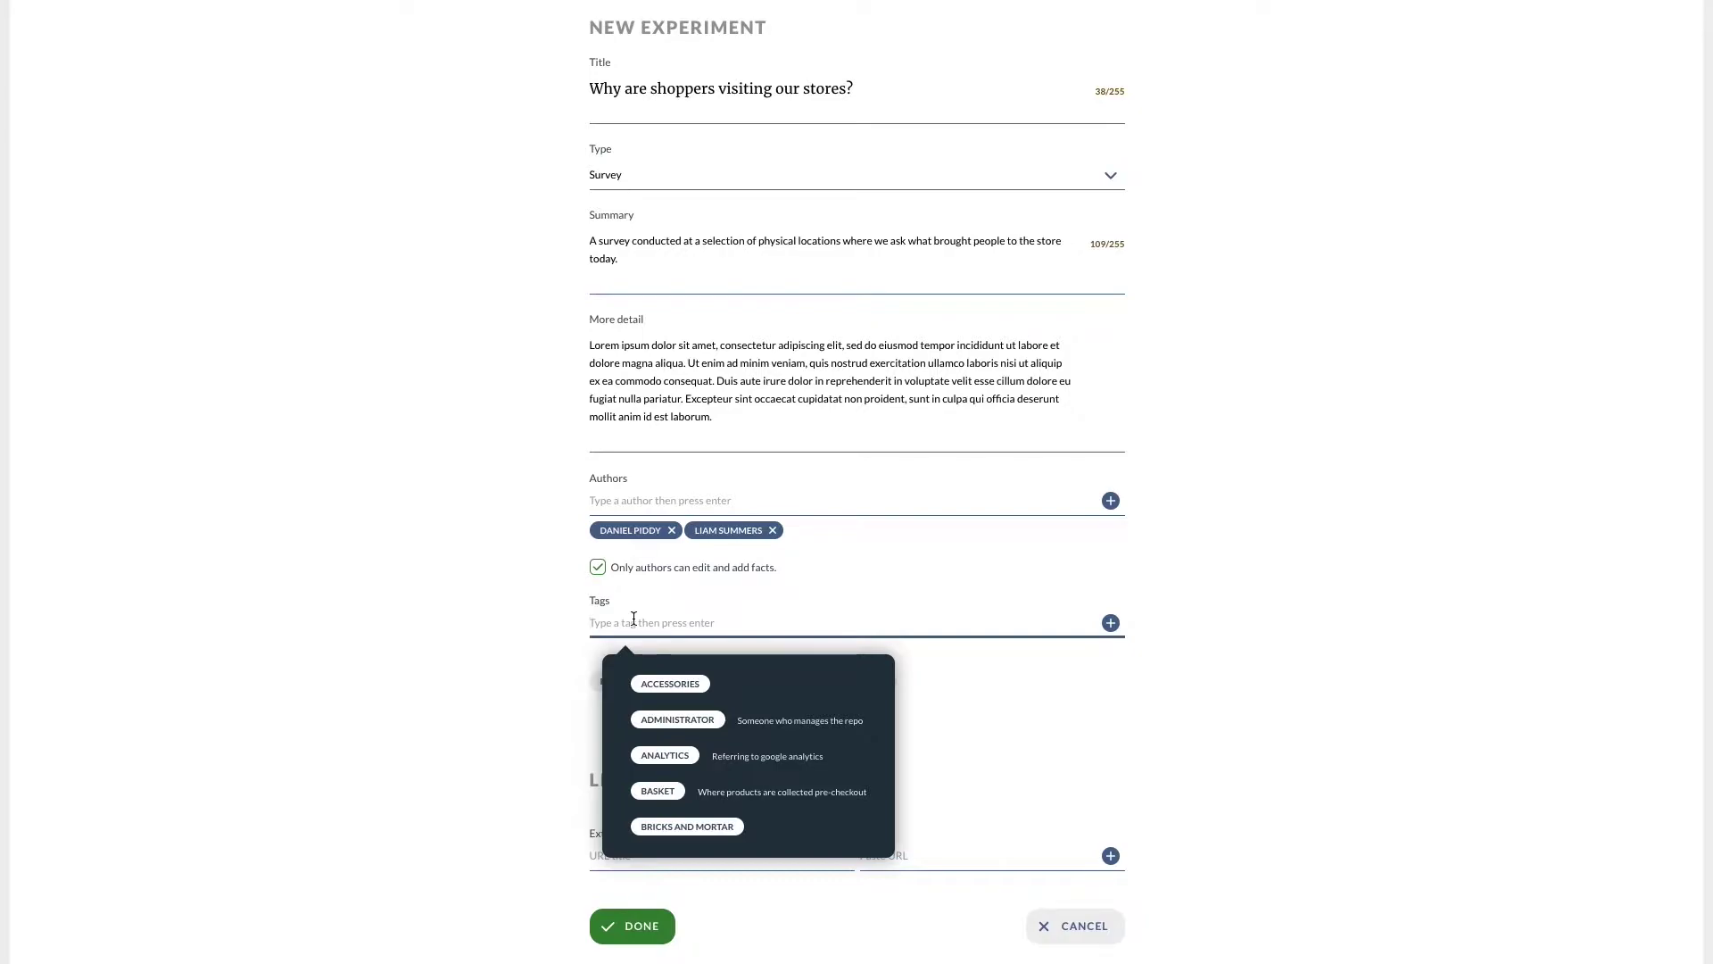
pyautogui.write('fi')
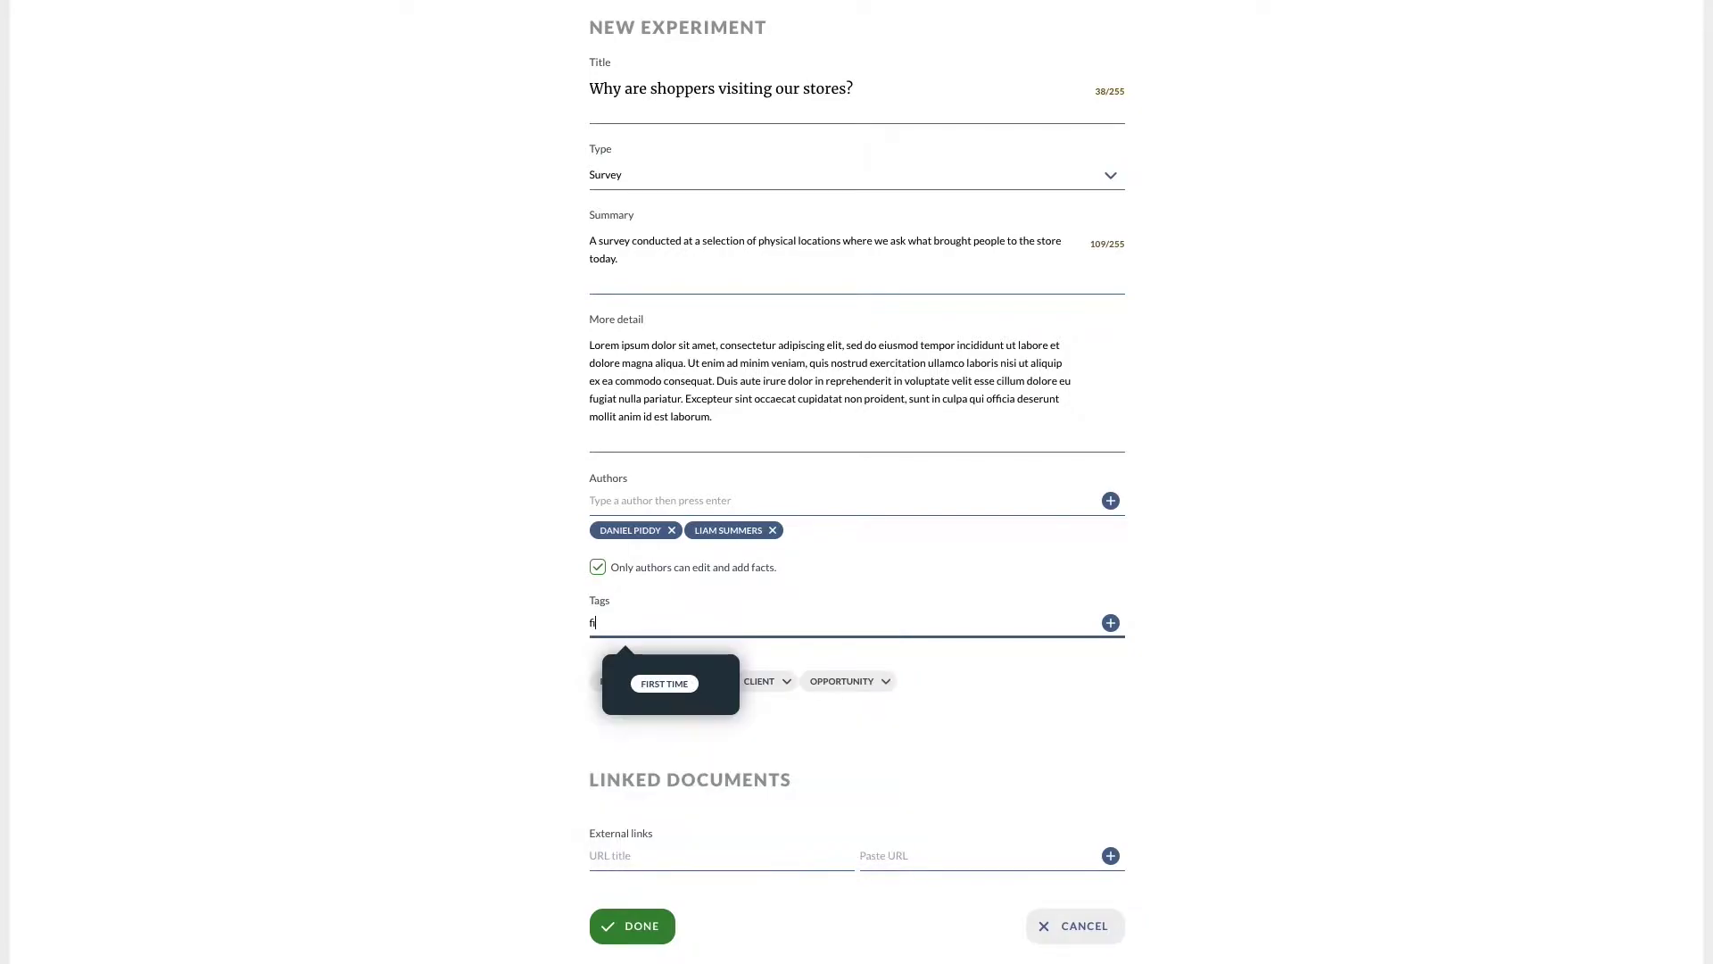
pyautogui.click(664, 683)
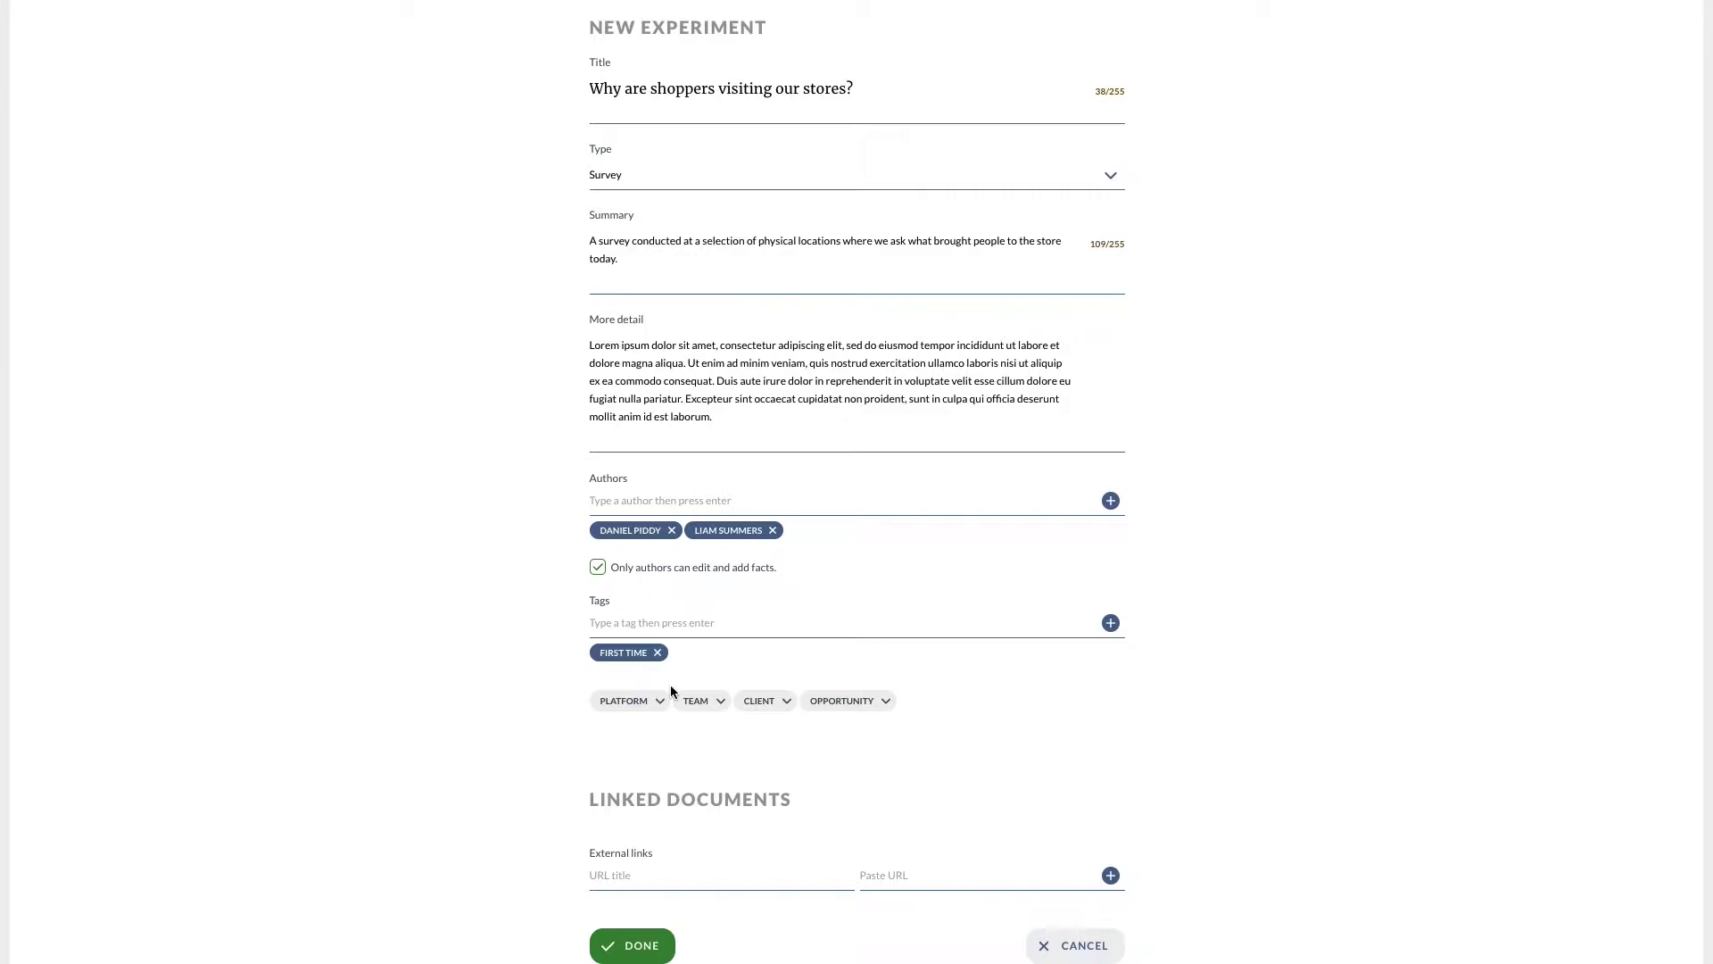
pyautogui.click(658, 698)
pyautogui.scroll(-1, 652, 937)
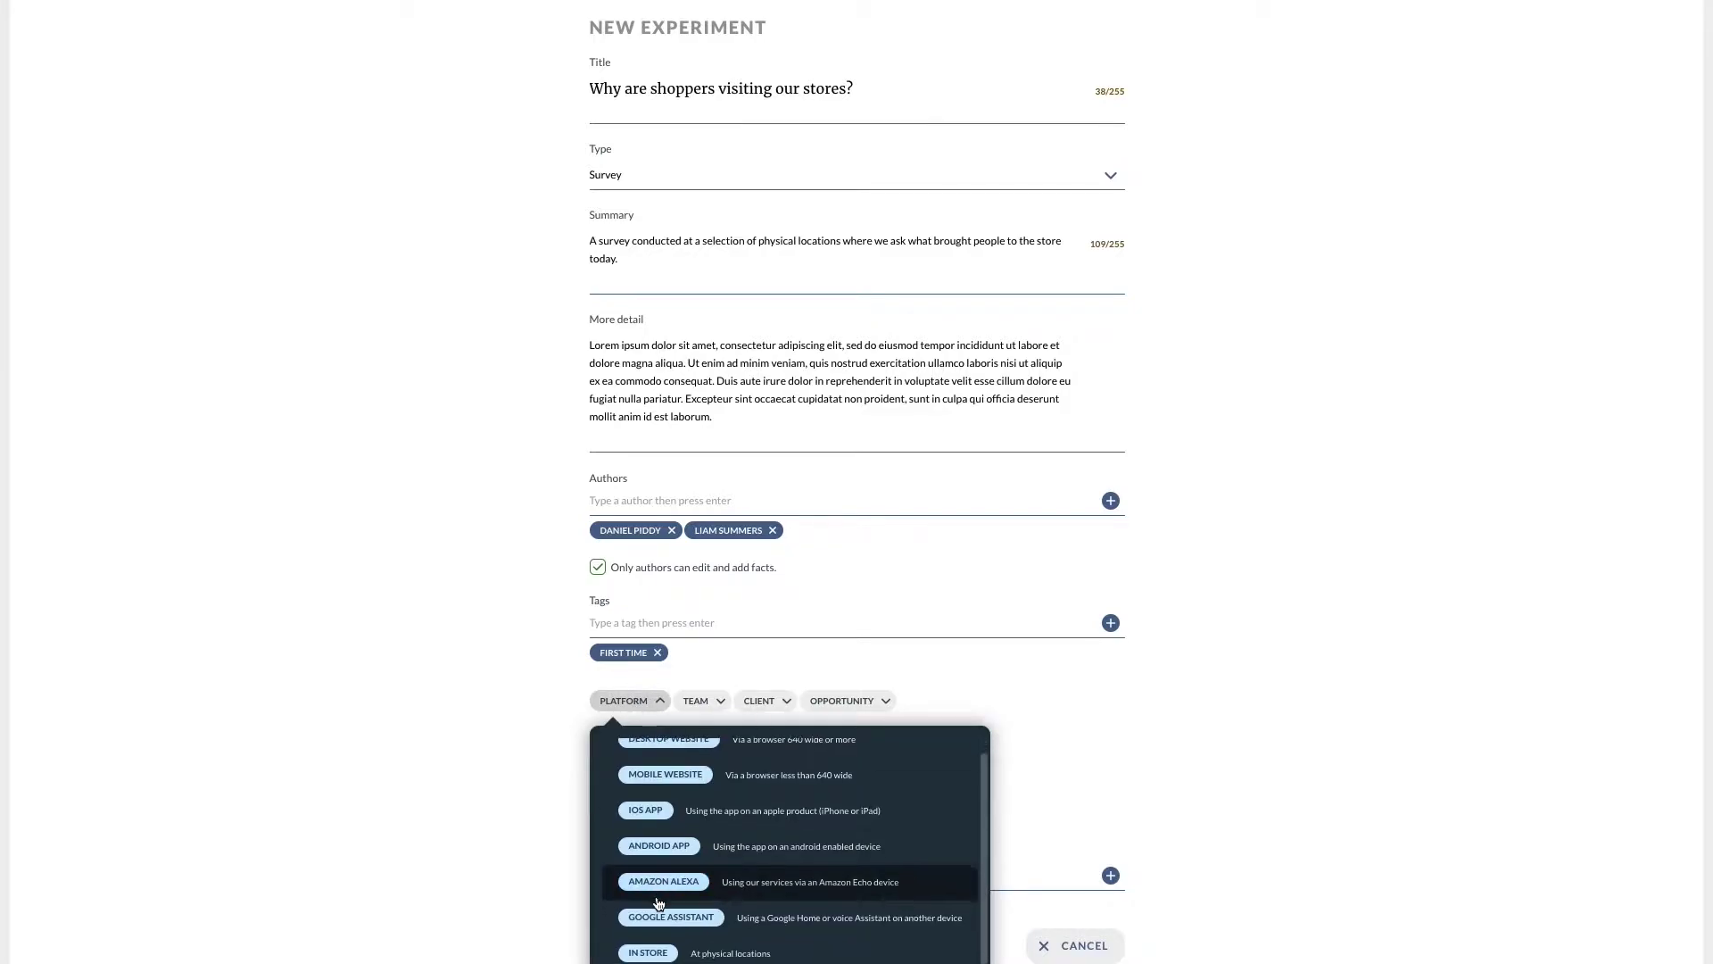
pyautogui.click(652, 952)
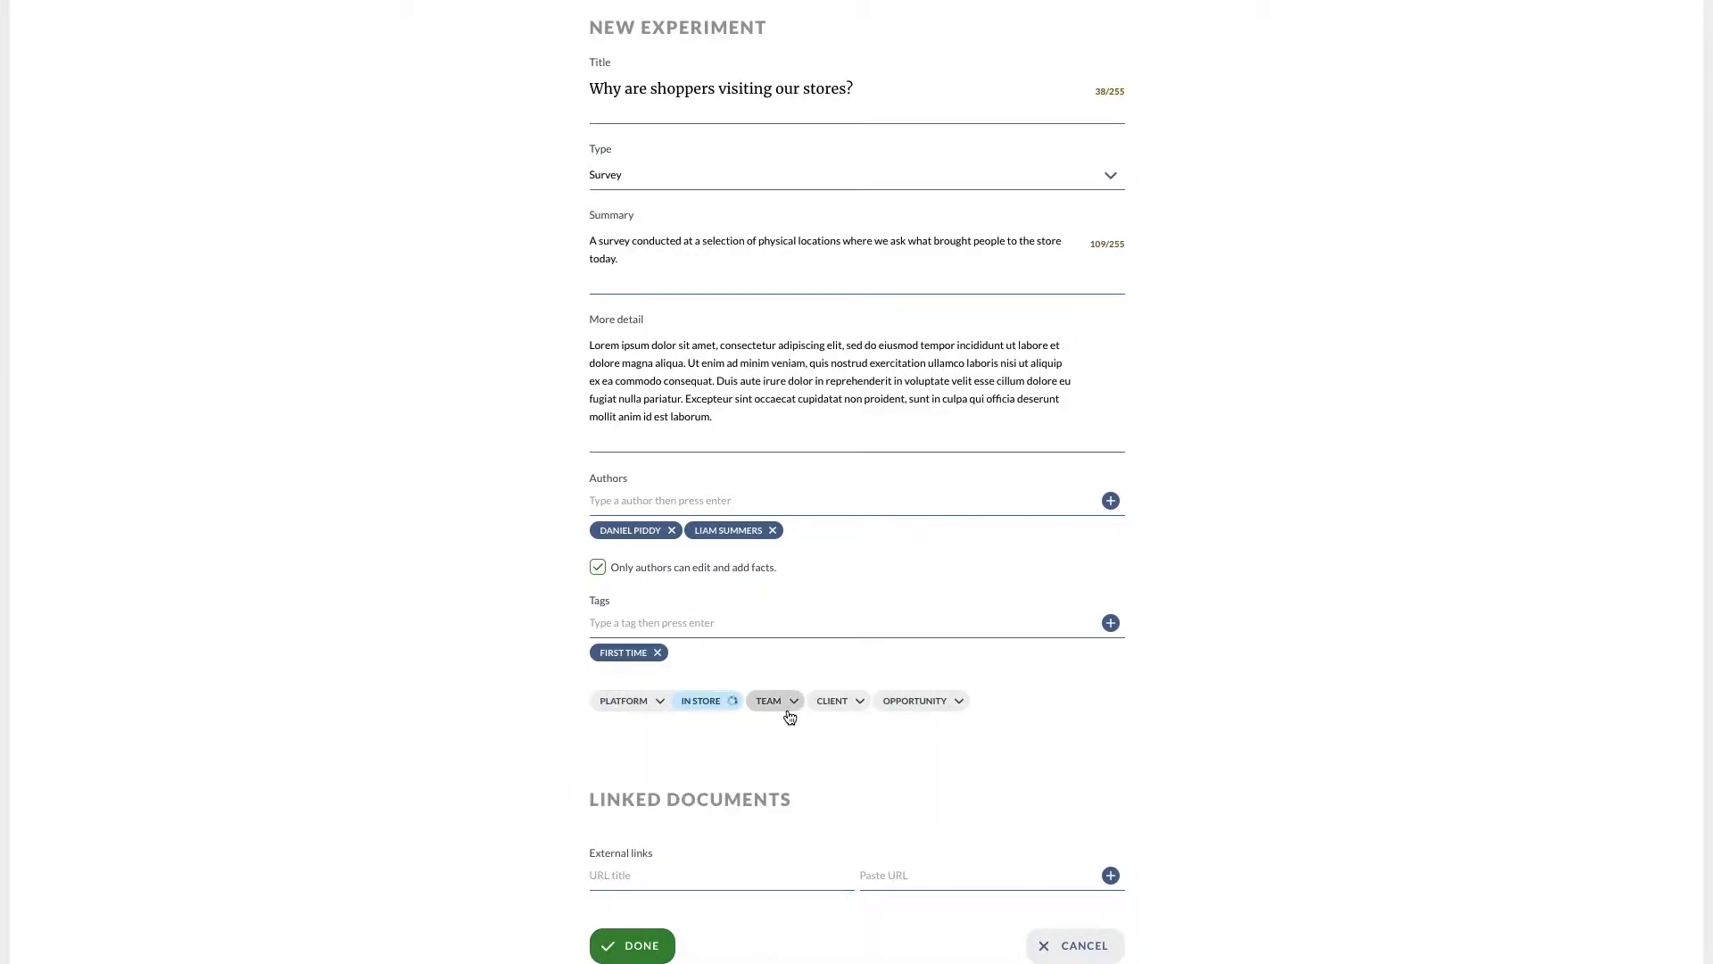
# - Set the team to MANAGEMENT and the opportunity to FIRST TIME
pyautogui.click(790, 710)
pyautogui.click(793, 770)
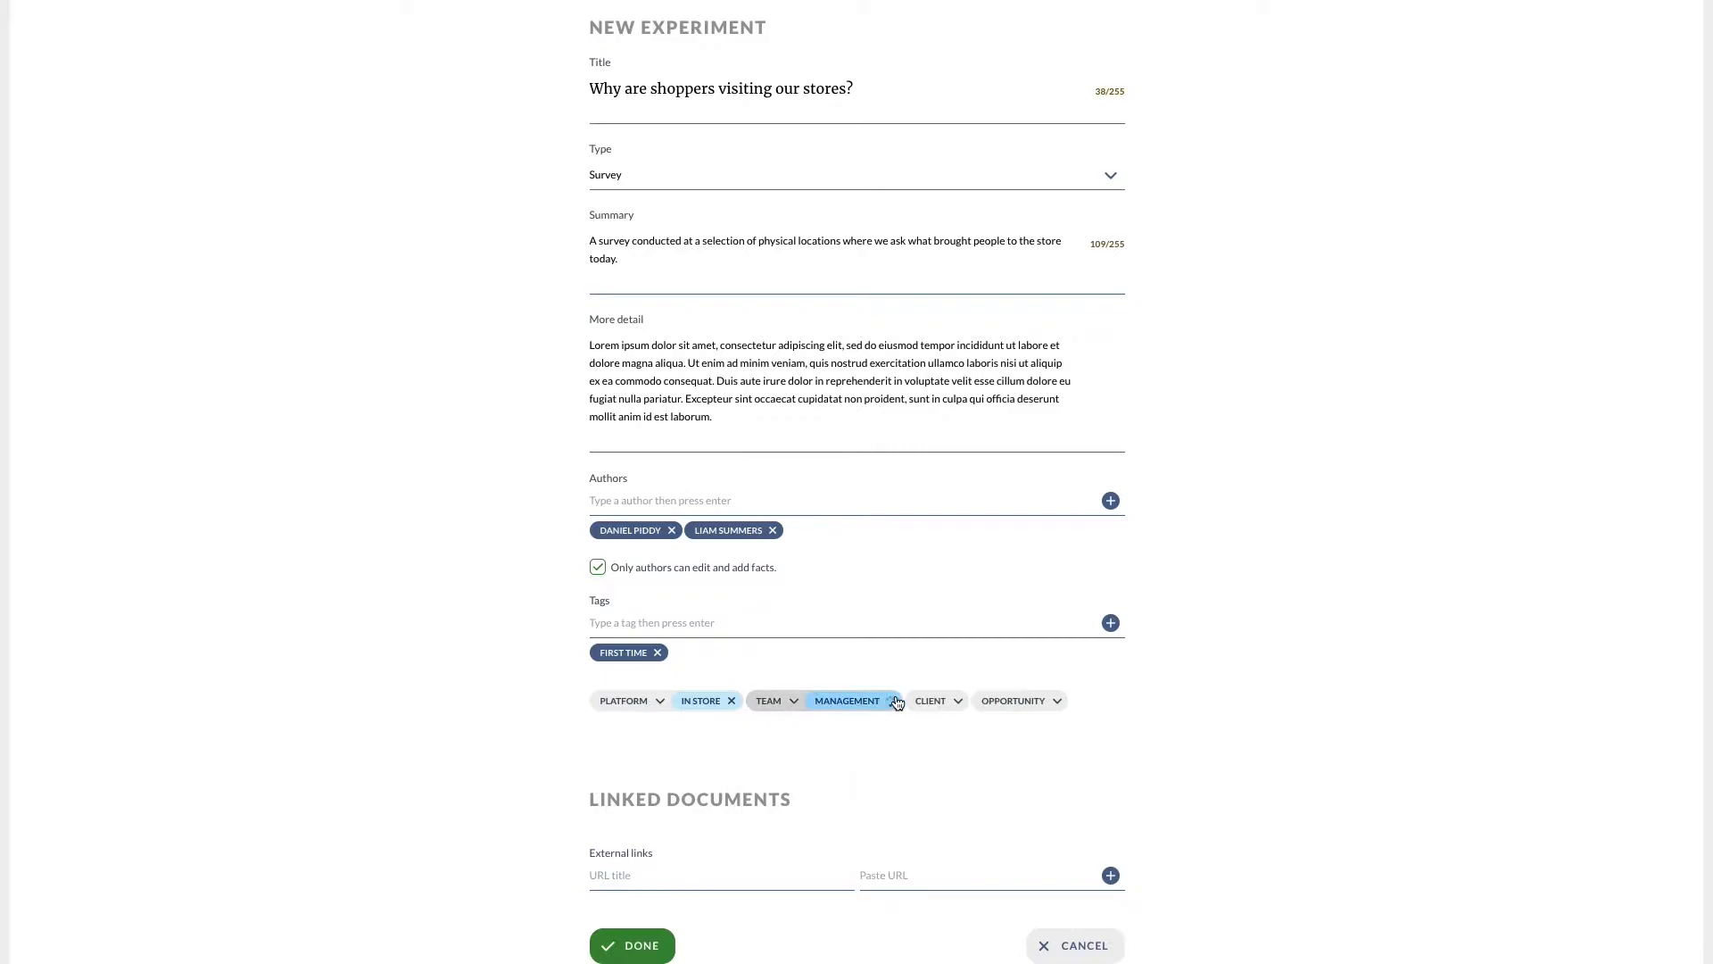
pyautogui.click(993, 701)
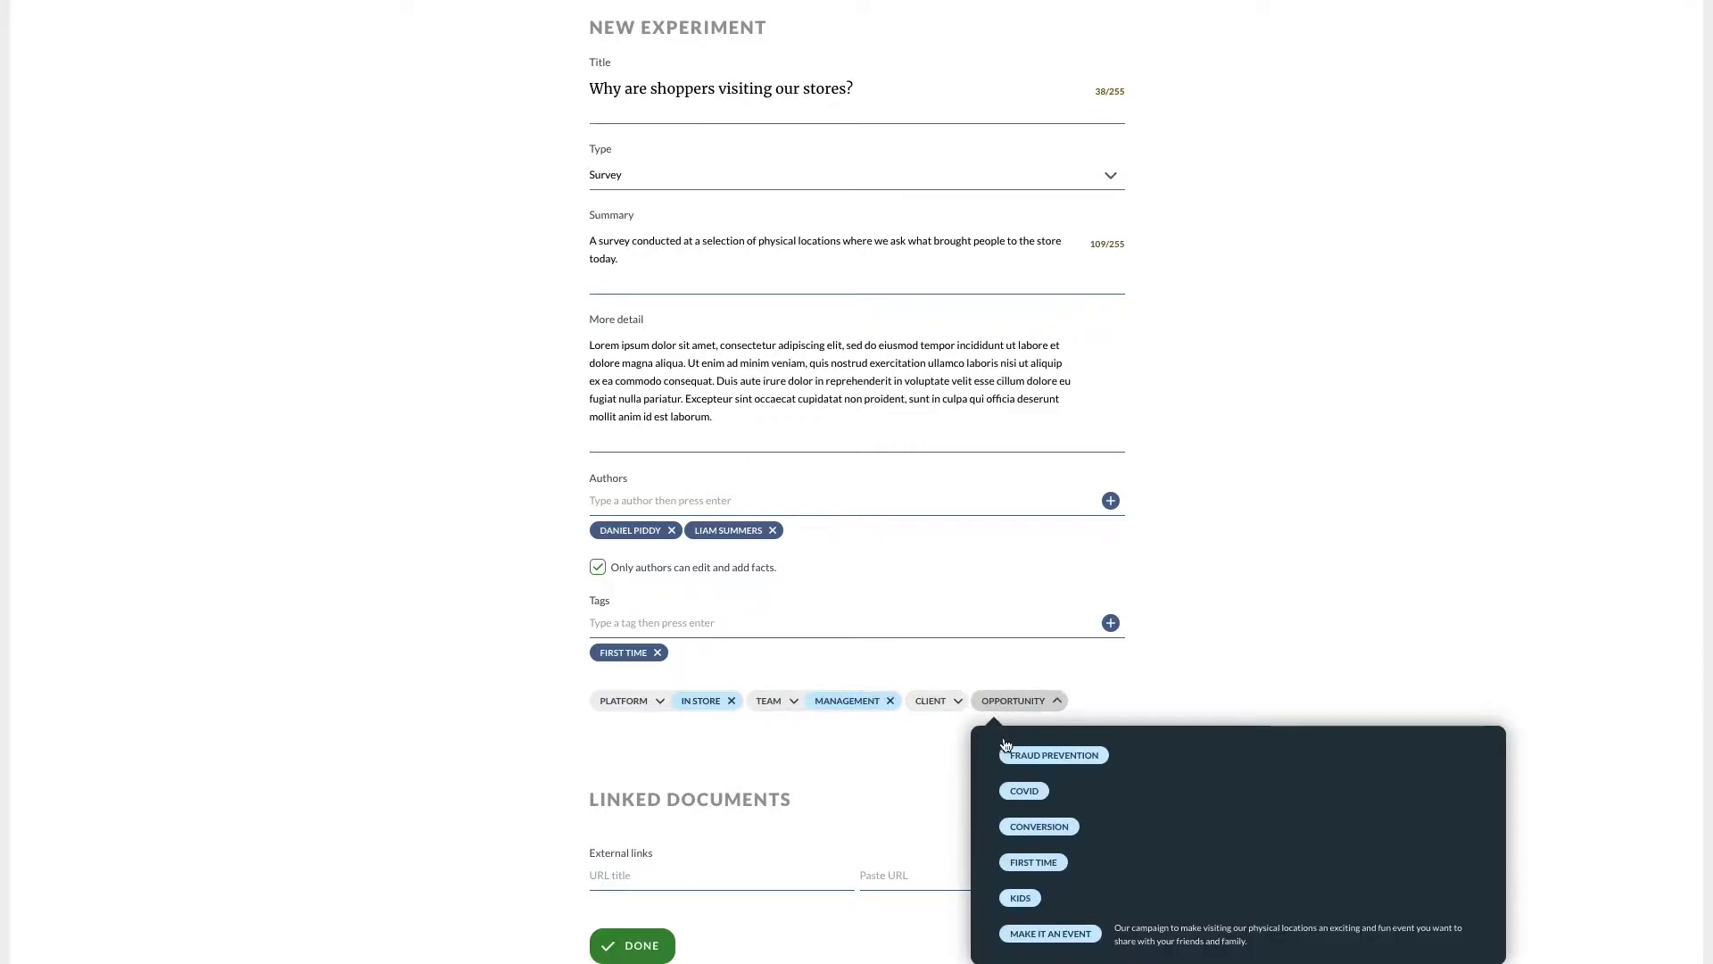
pyautogui.click(1023, 858)
pyautogui.scroll(-2, 794, 779)
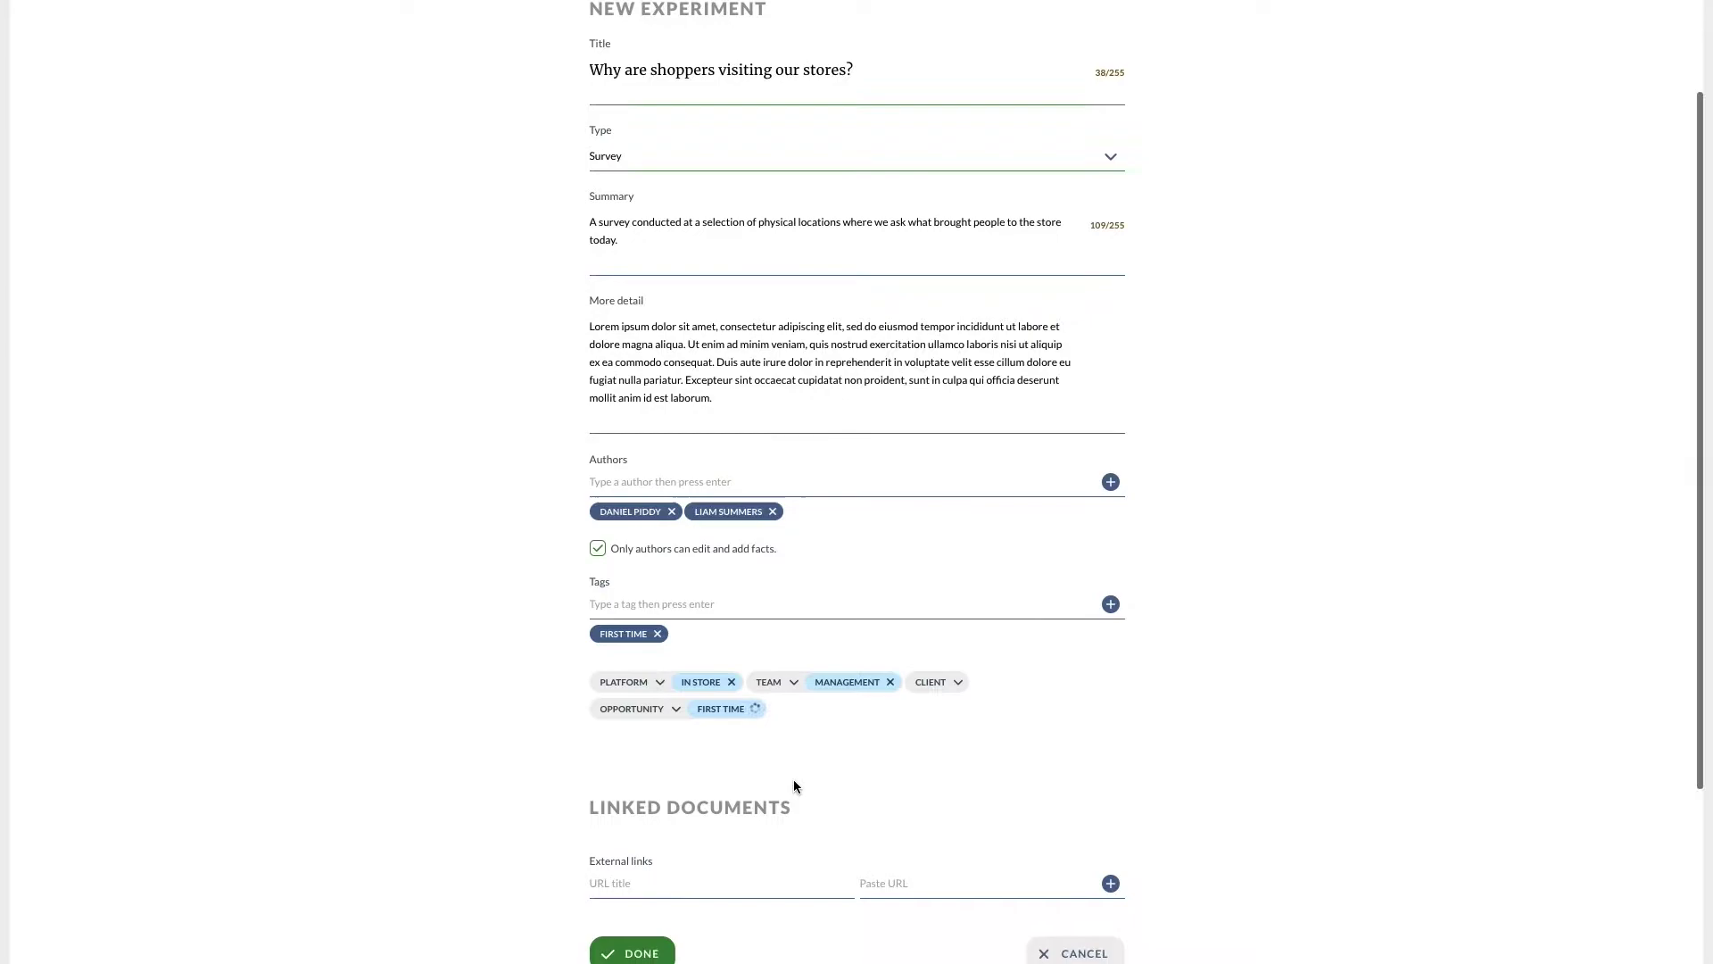
pyautogui.scroll(-1, 727, 786)
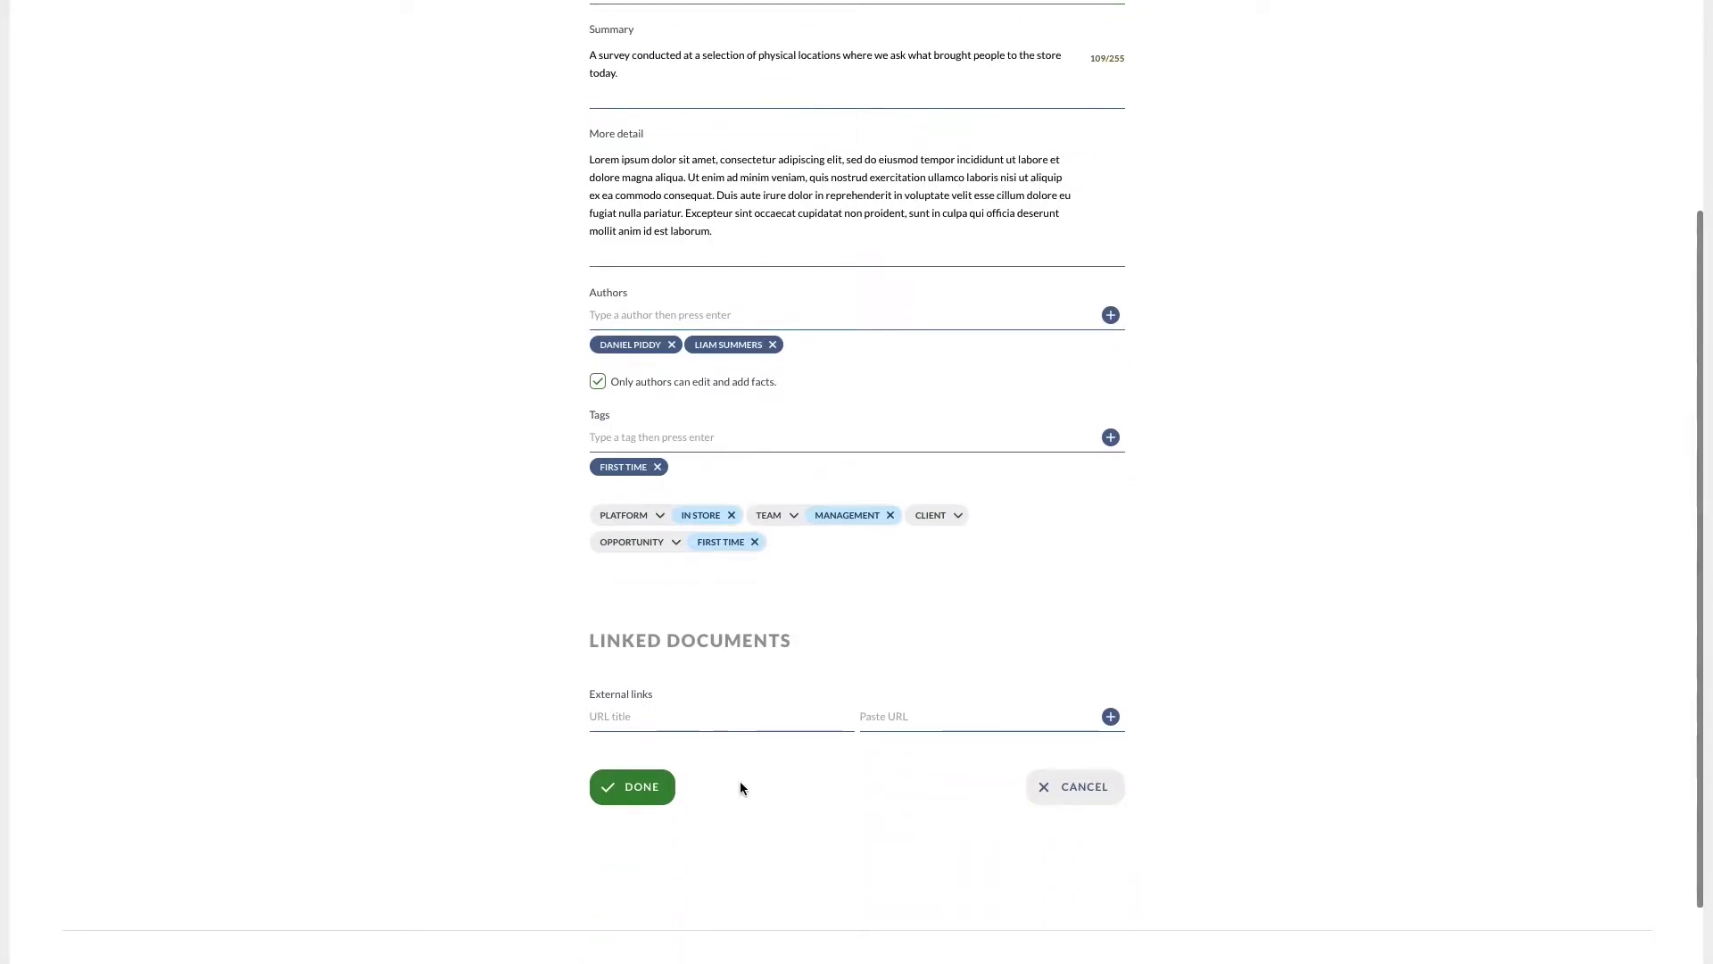
# - Add the Google Docs link titled 'Survey questions' and save the survey experiment
pyautogui.click(882, 717)
pyautogui.write('docs.google.com/document/G13anly1sGr43r')
pyautogui.click(789, 719)
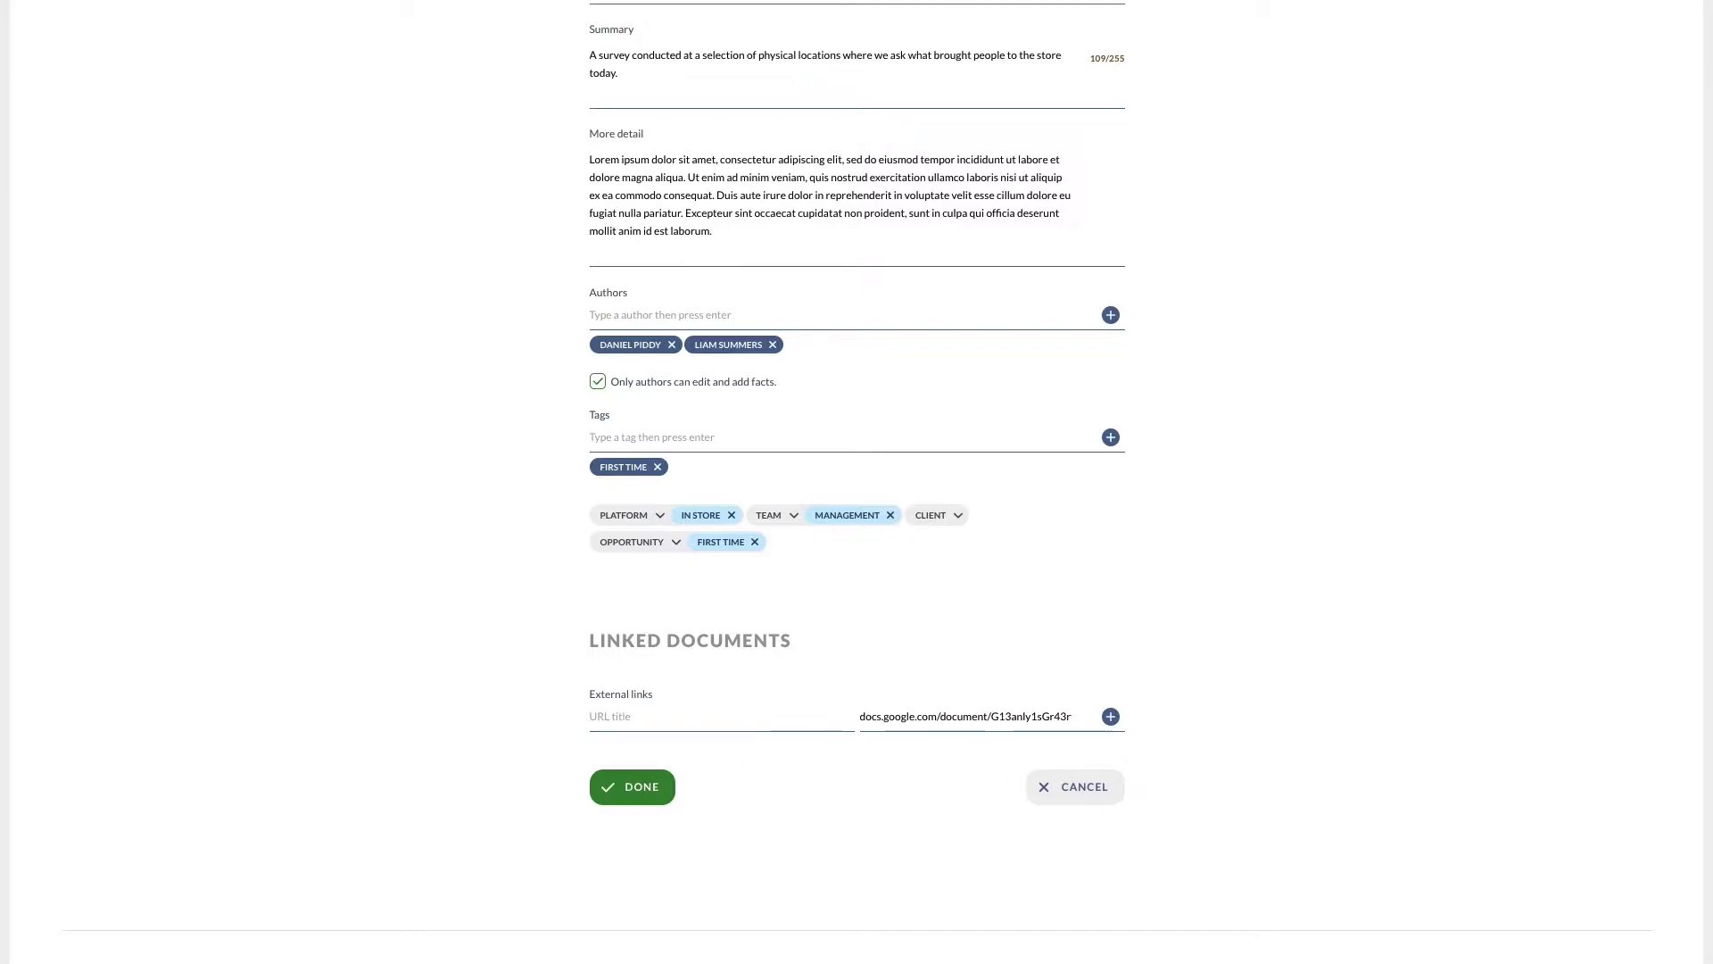
pyautogui.click(624, 721)
pyautogui.write('Survey questions')
pyautogui.click(1110, 716)
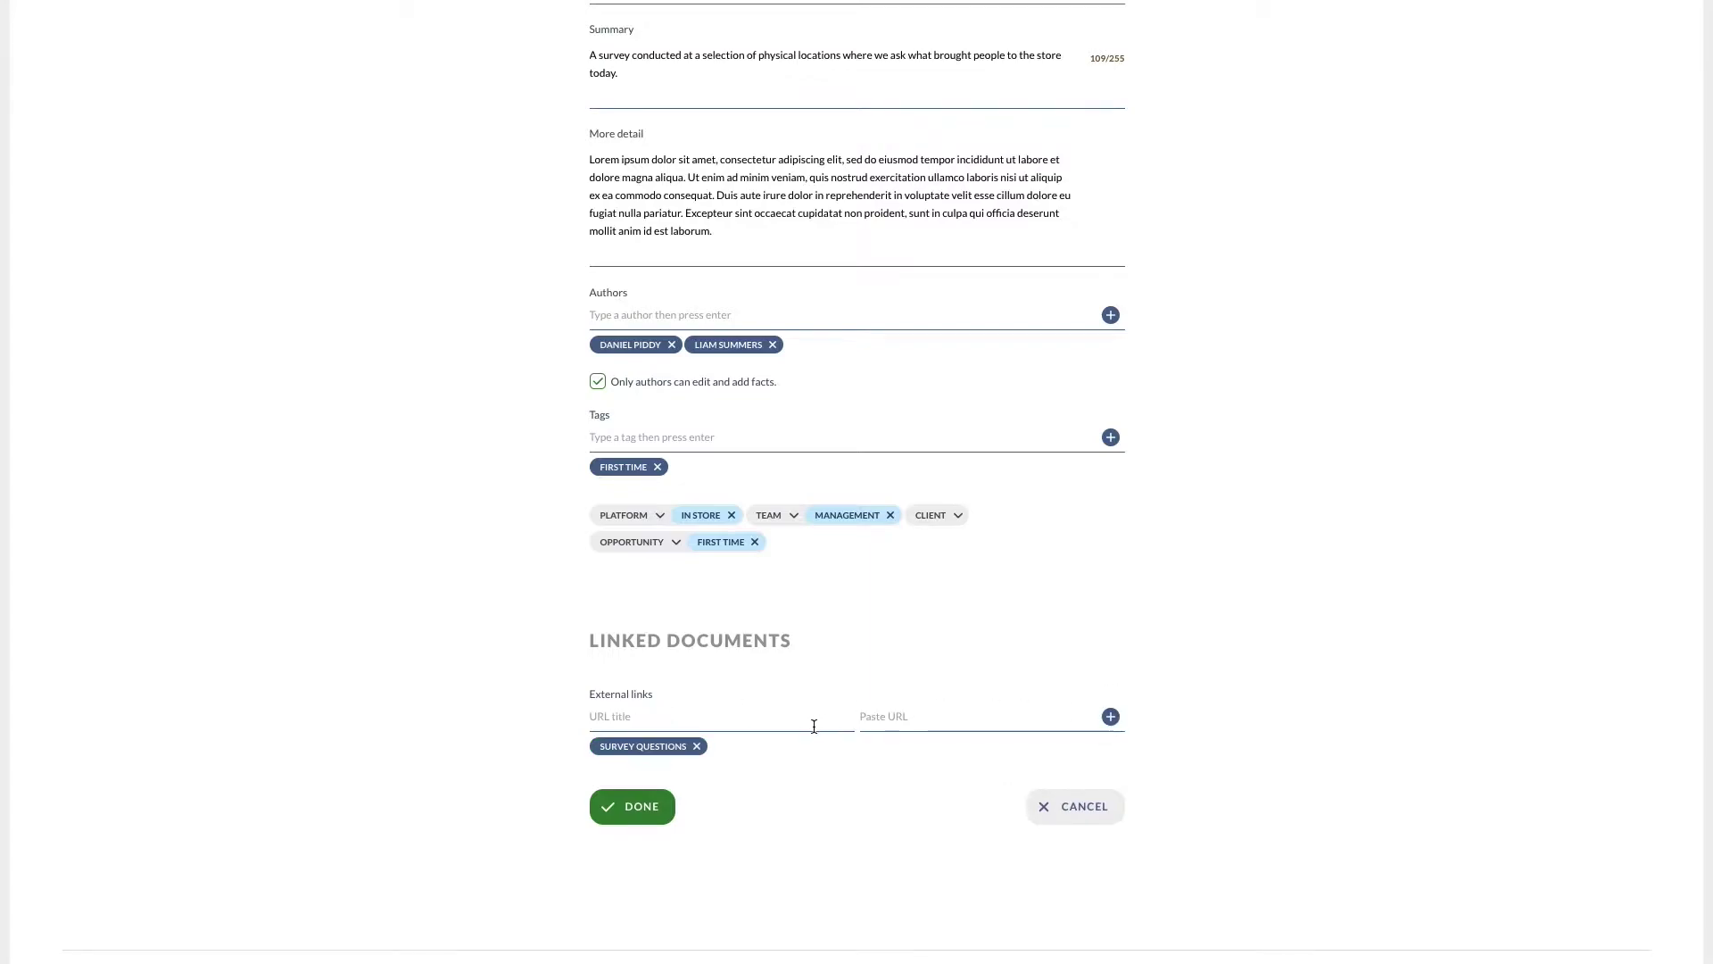
pyautogui.scroll(-1, 766, 736)
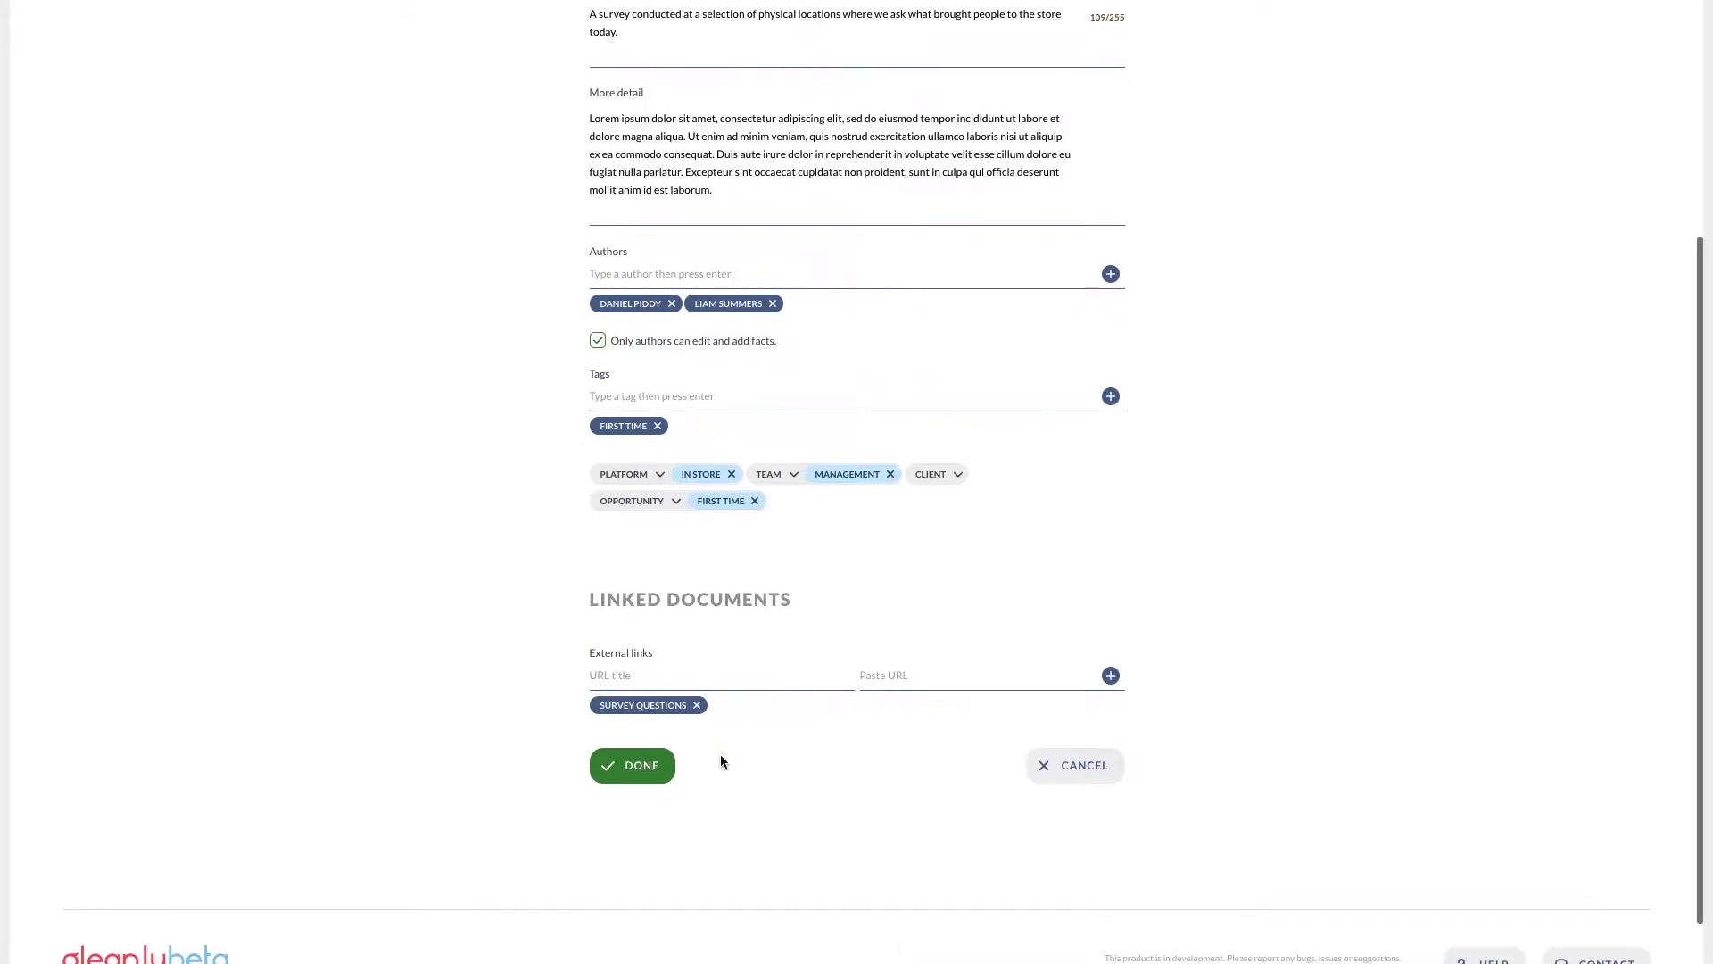
pyautogui.click(658, 770)
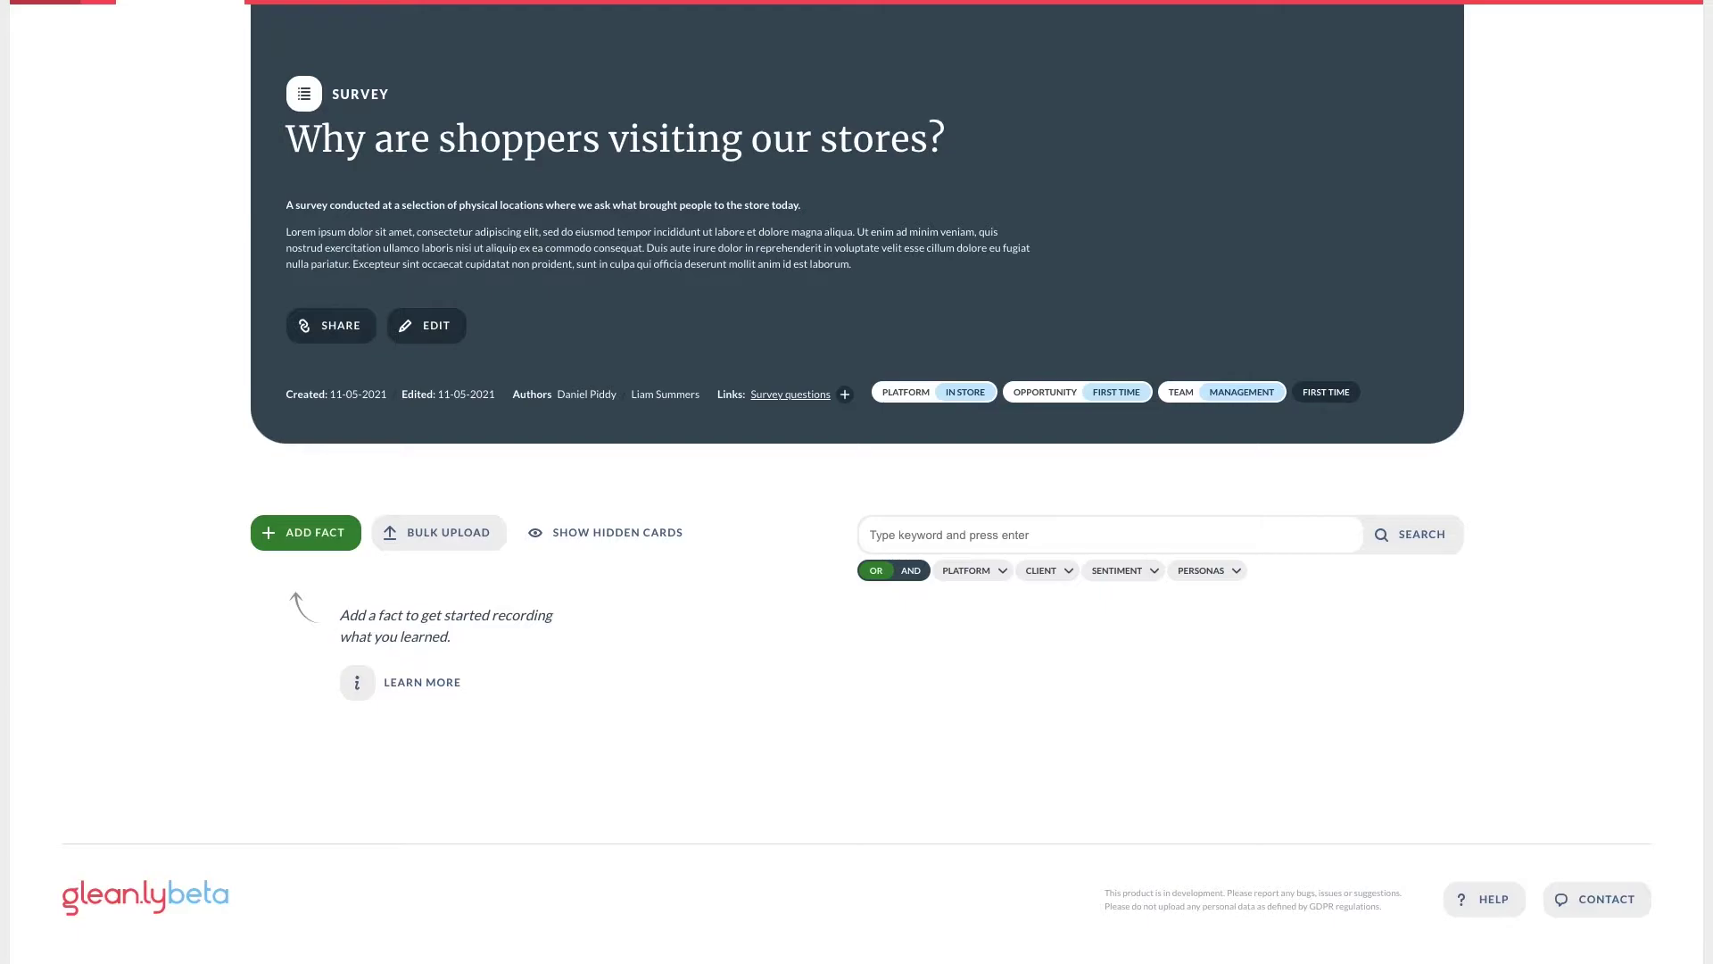
# - Add a new fact containing Respondent 1's shoe-fitting quote
pyautogui.click(305, 546)
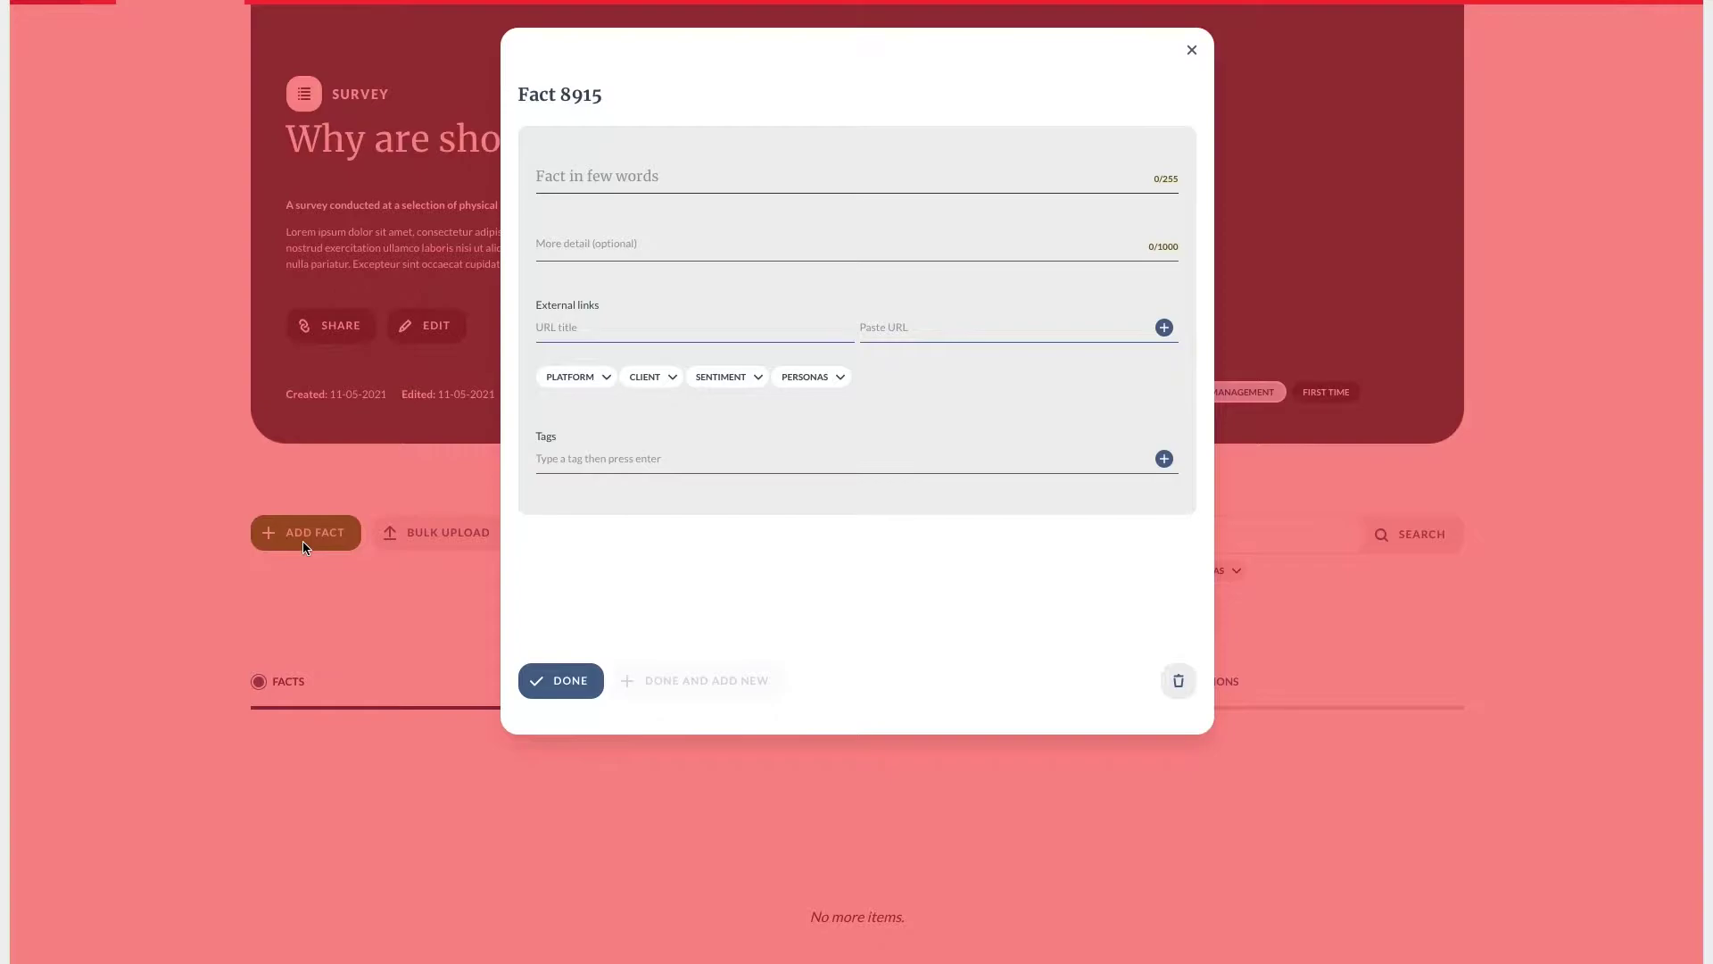
pyautogui.click(593, 166)
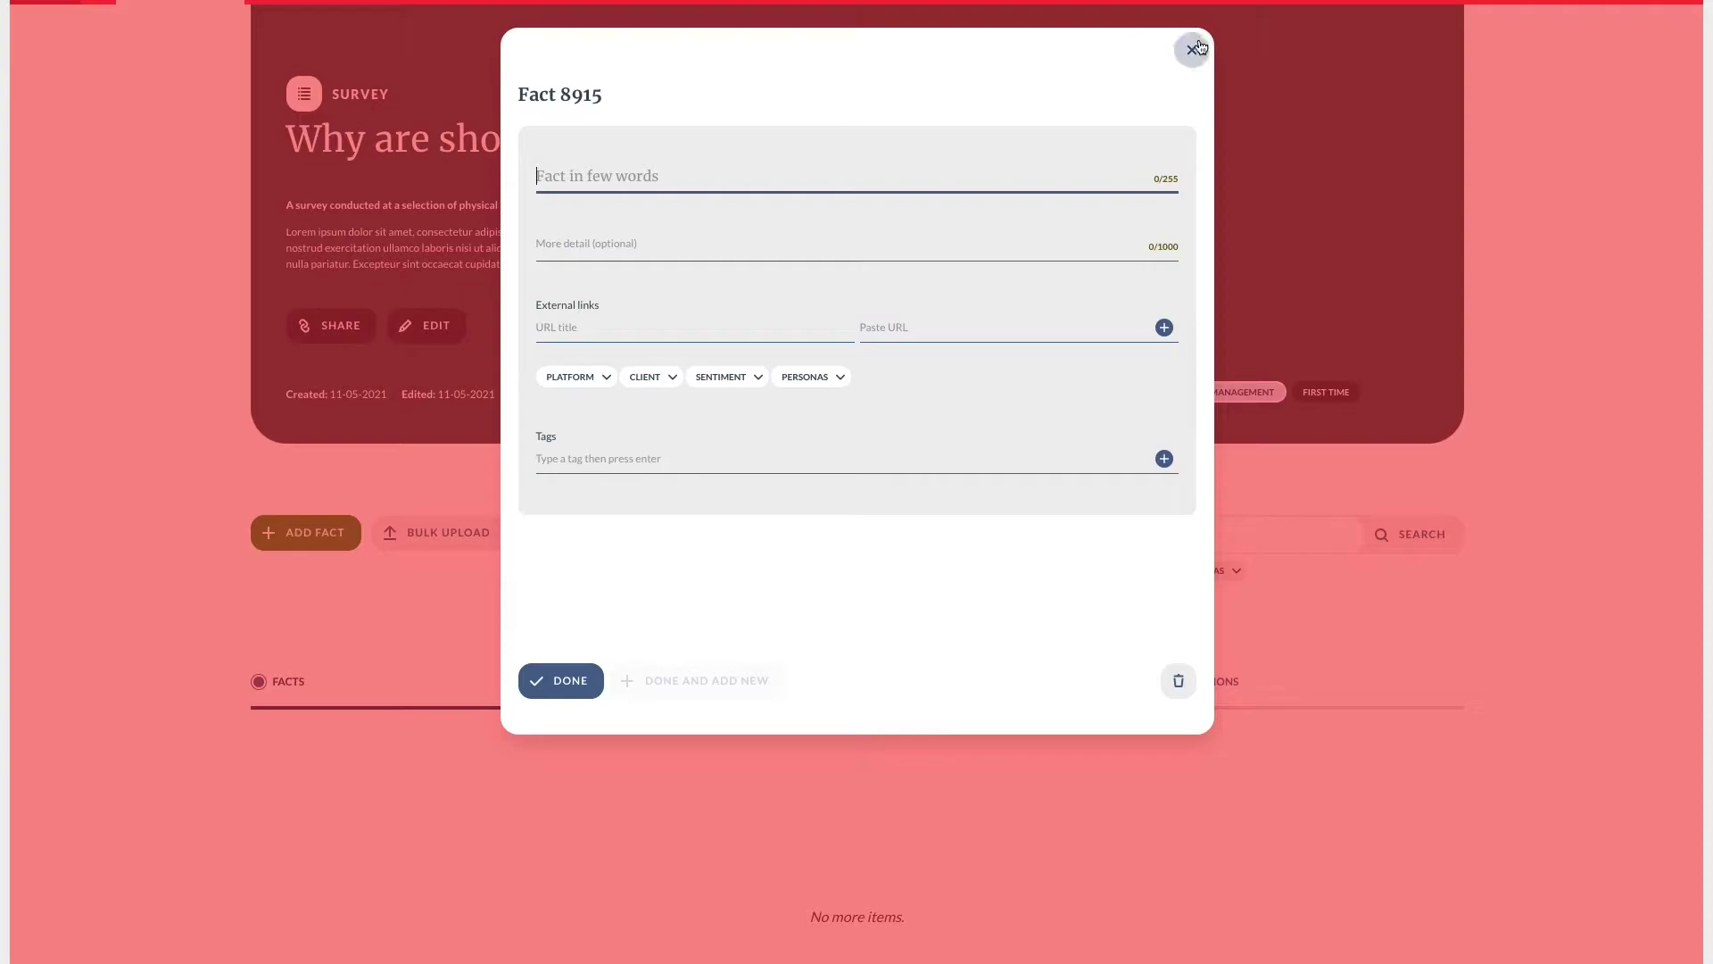
pyautogui.write('Respondent 1: "I found the shoes I want online - I’m just here to try them on and make sure they are comfortable"')
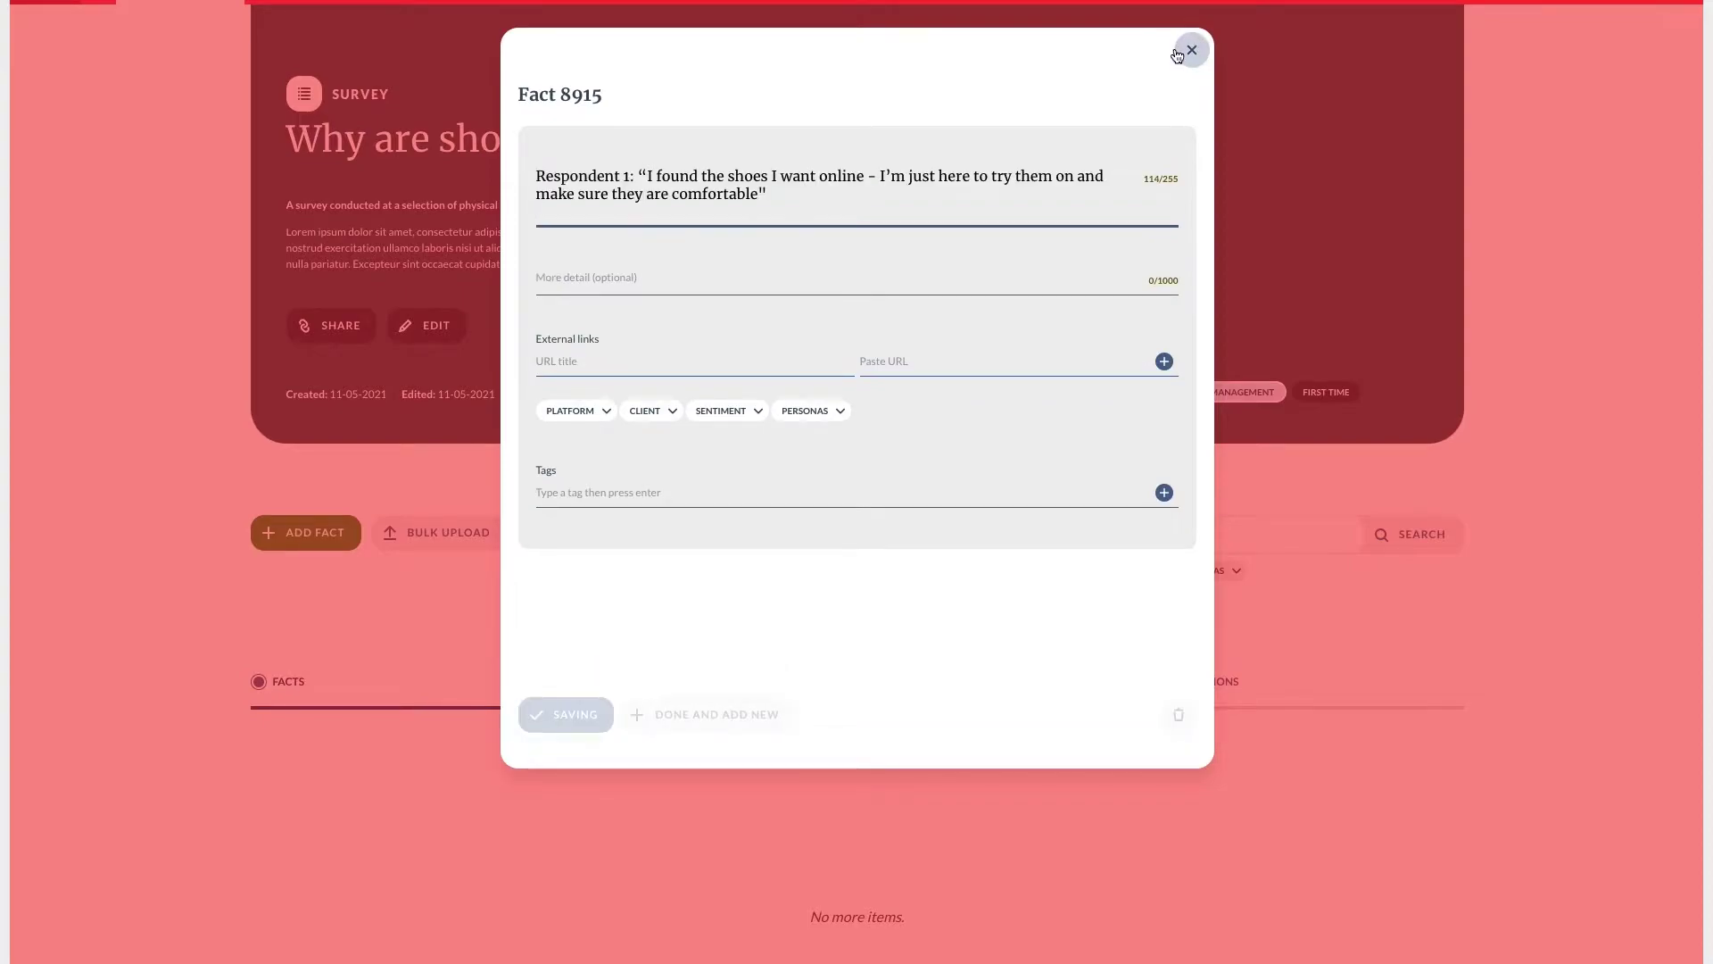
pyautogui.click(653, 278)
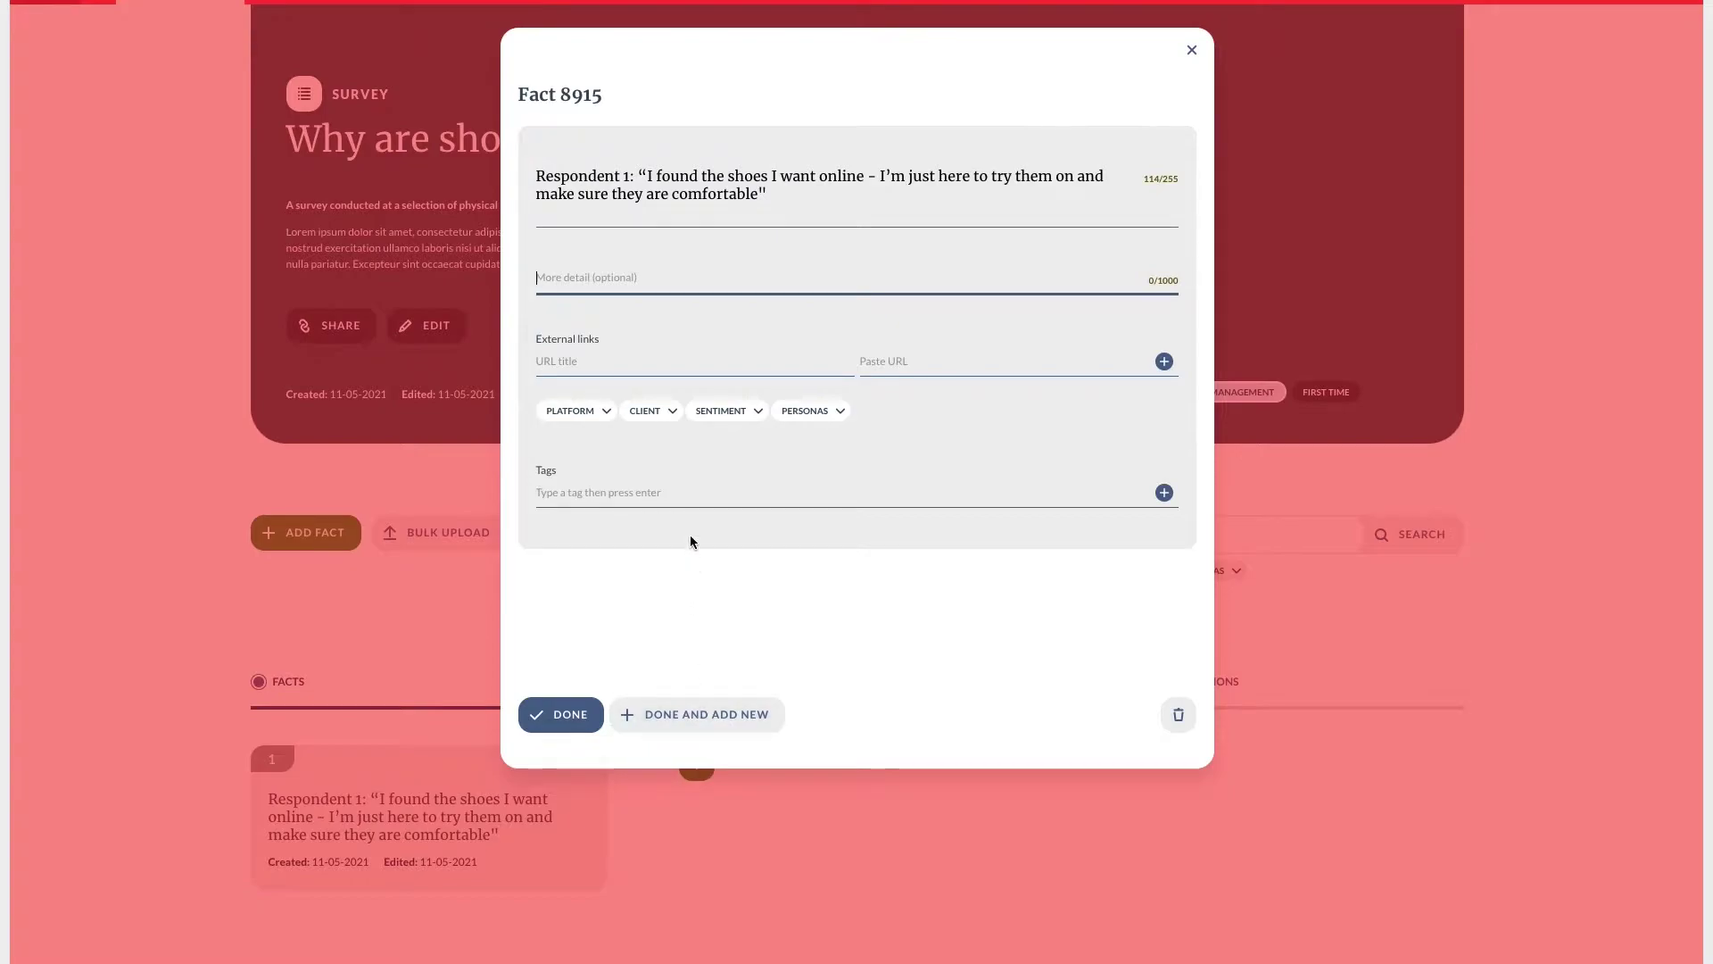
# - Tag the fact platform IN STORE and sentiment NEUTRAL, then save it
pyautogui.click(605, 425)
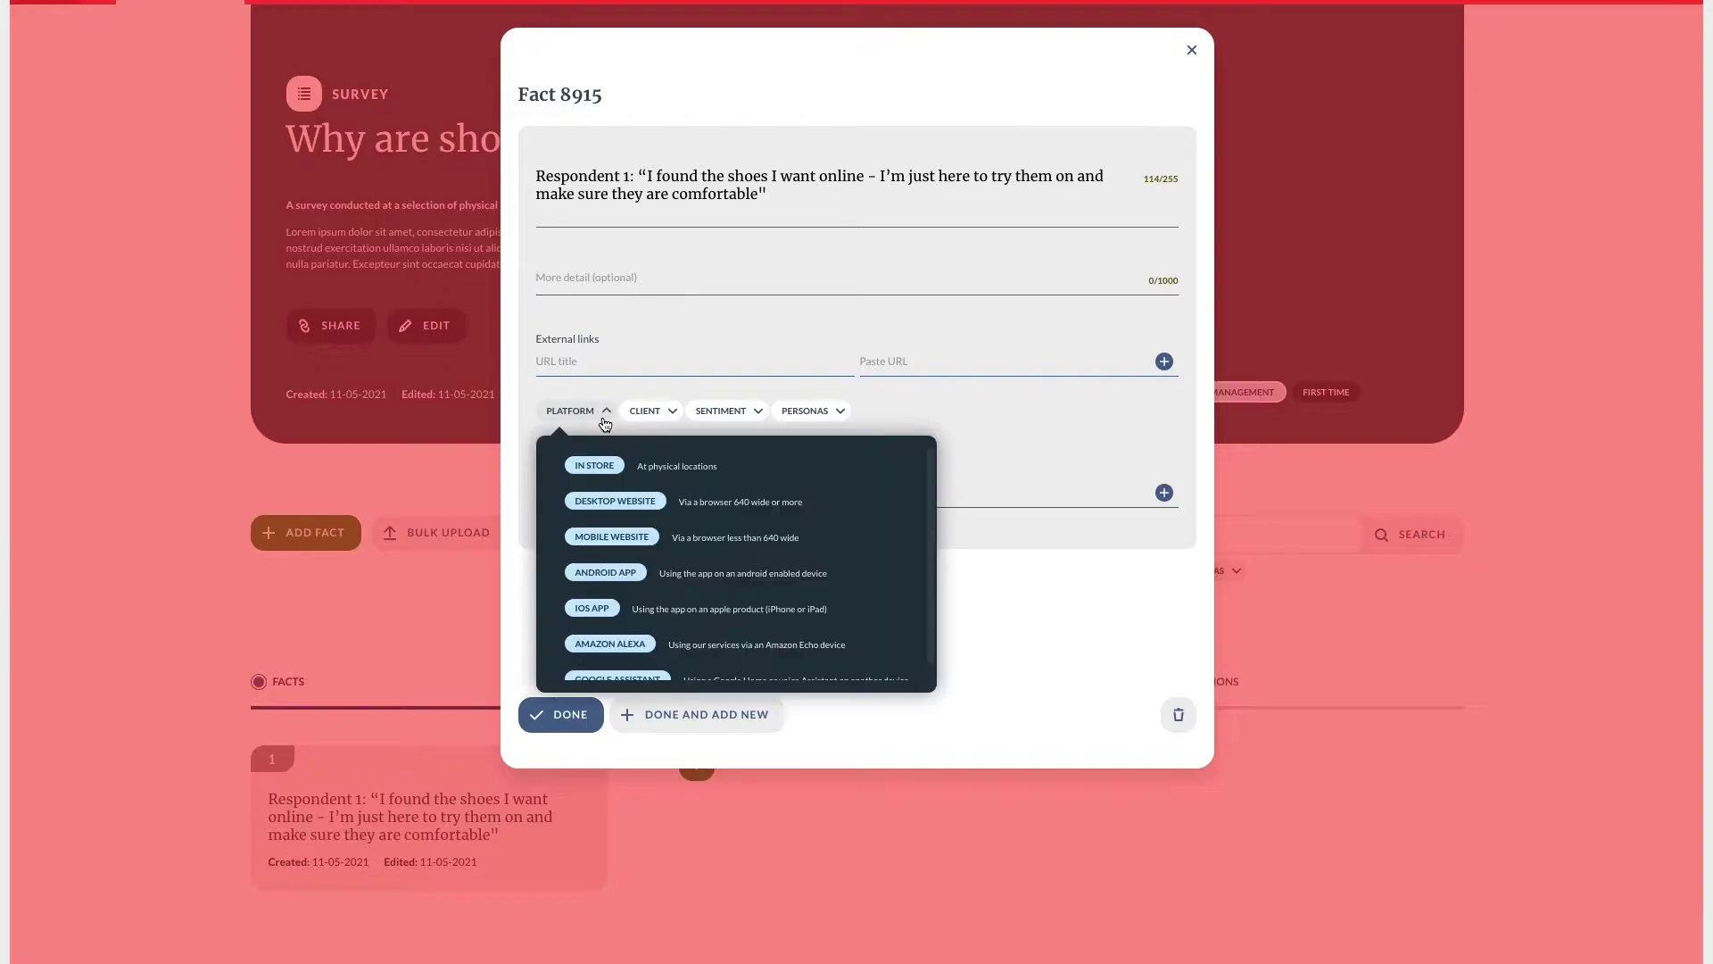
pyautogui.click(607, 467)
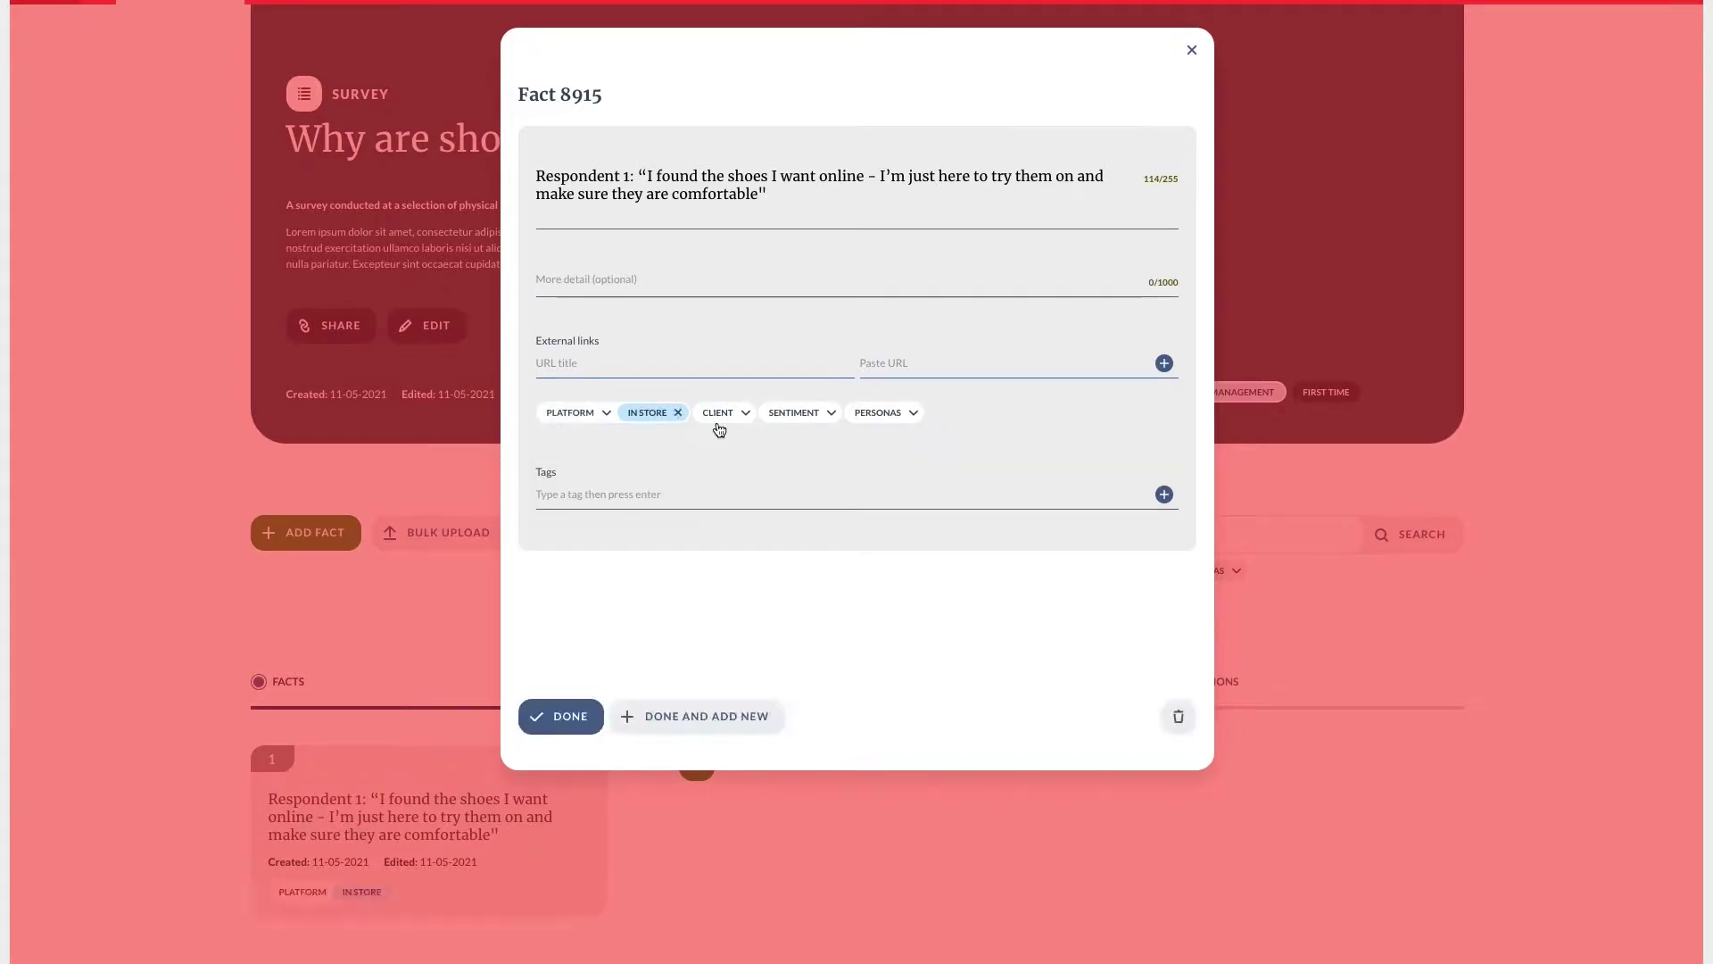
pyautogui.click(802, 413)
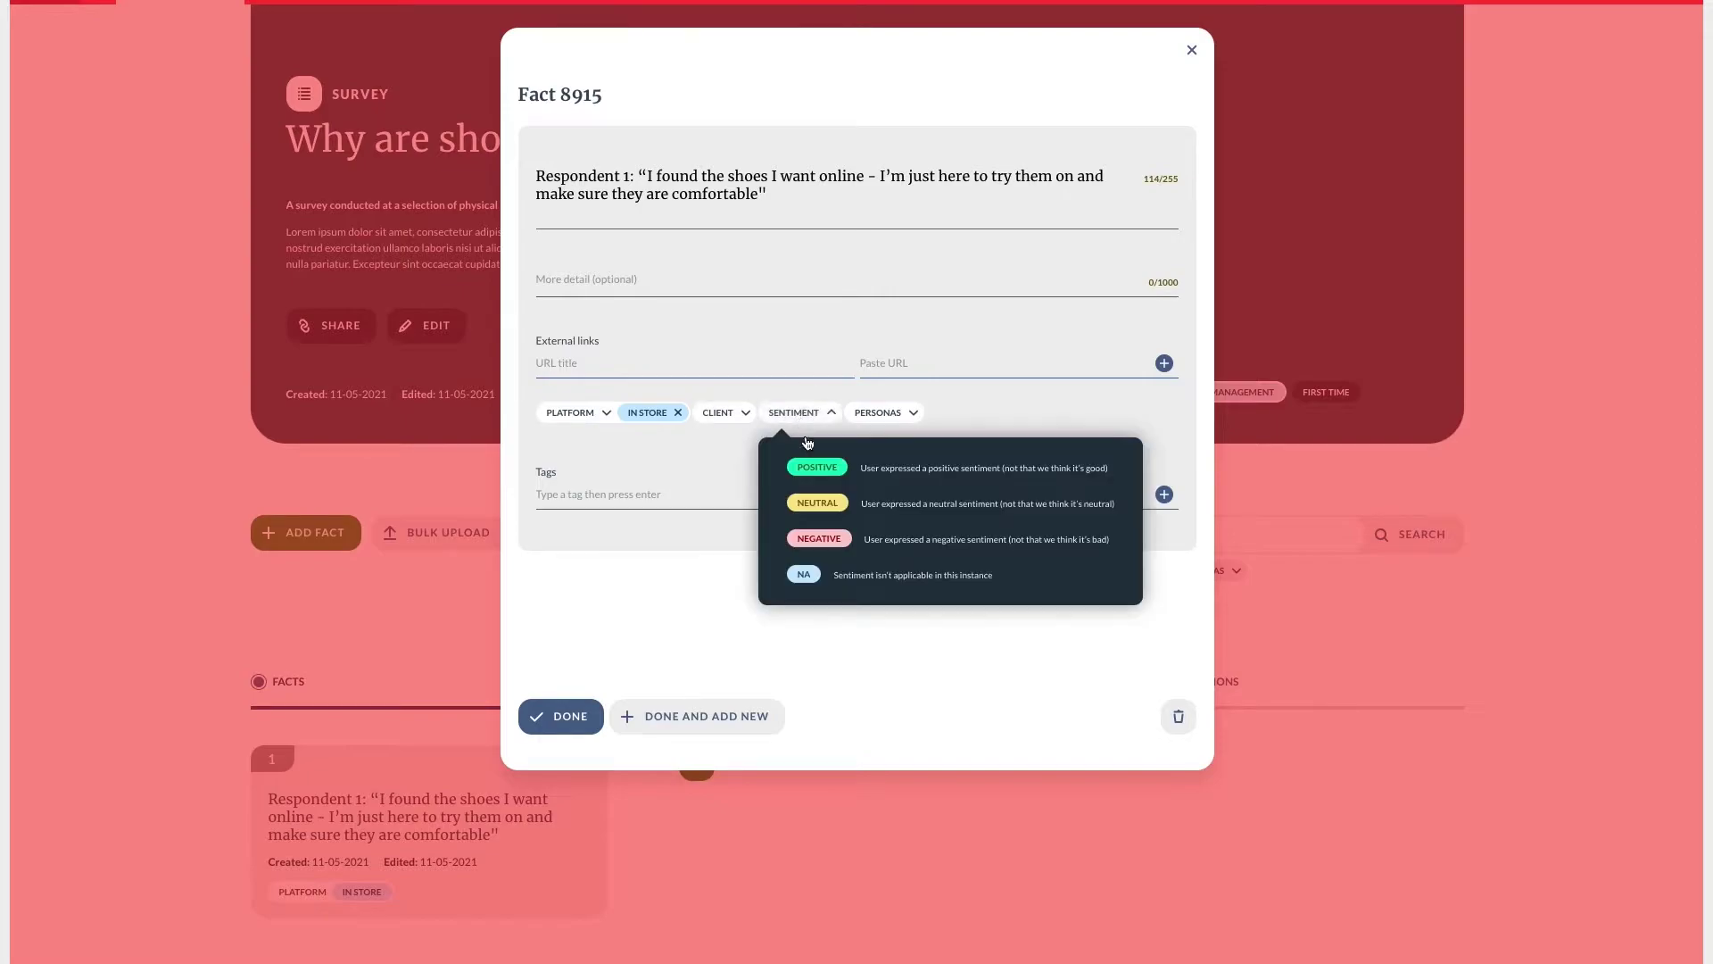
pyautogui.click(811, 499)
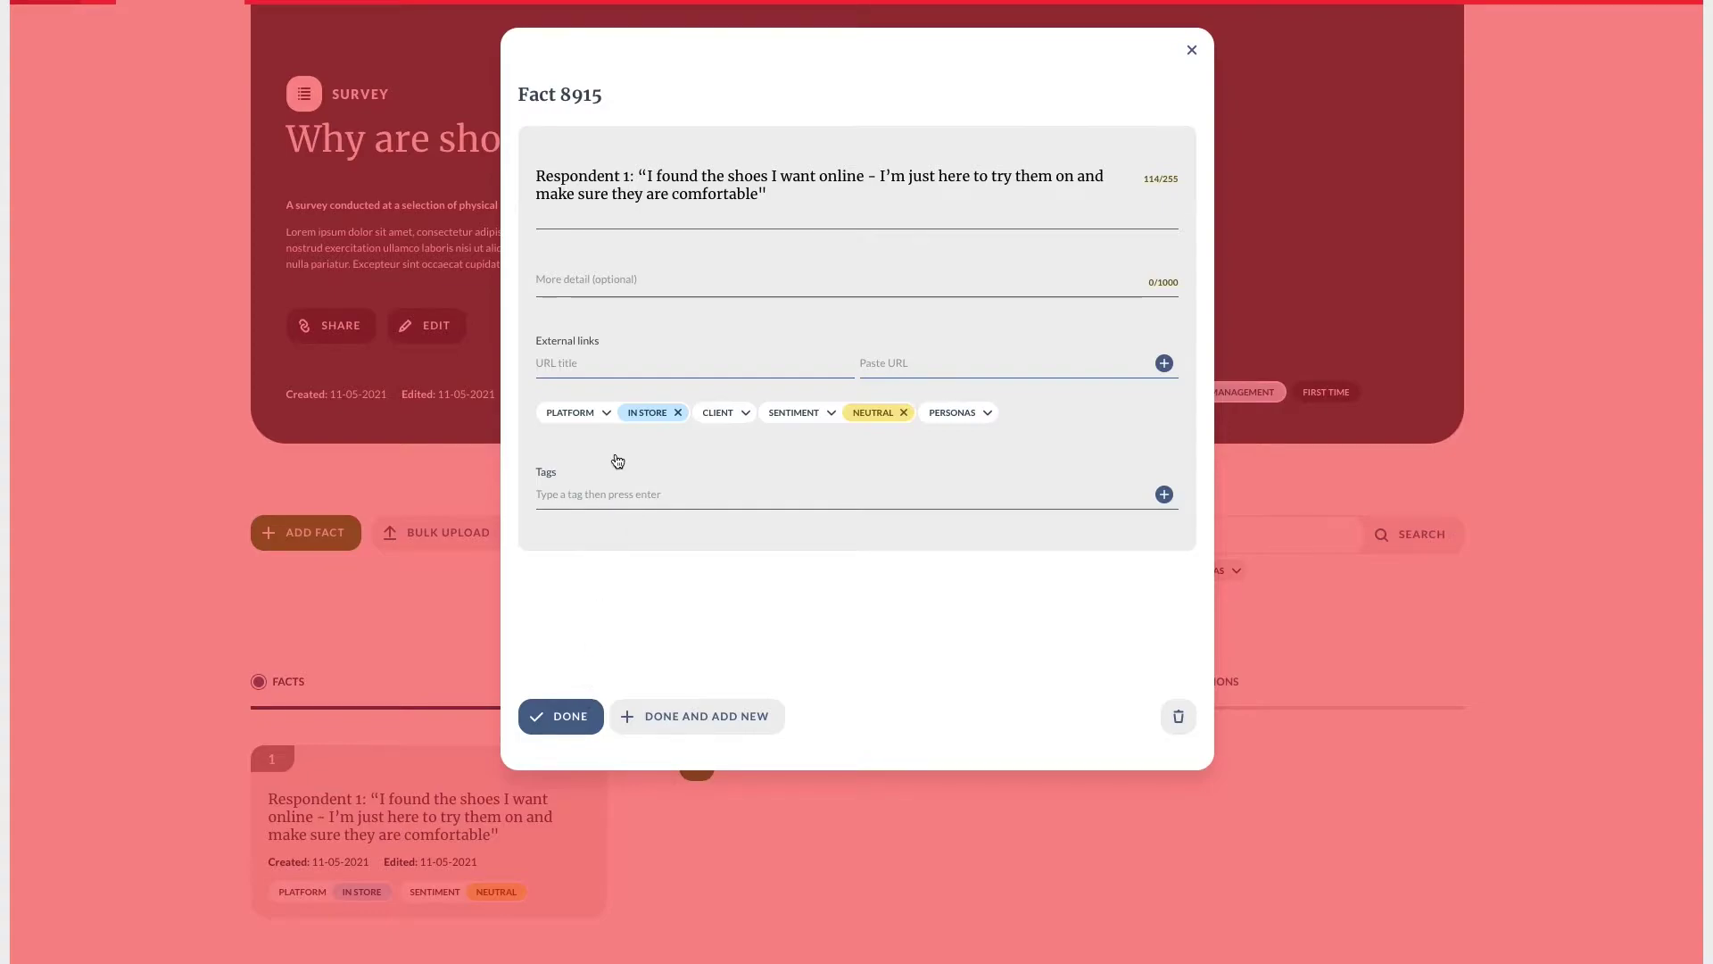
pyautogui.click(564, 716)
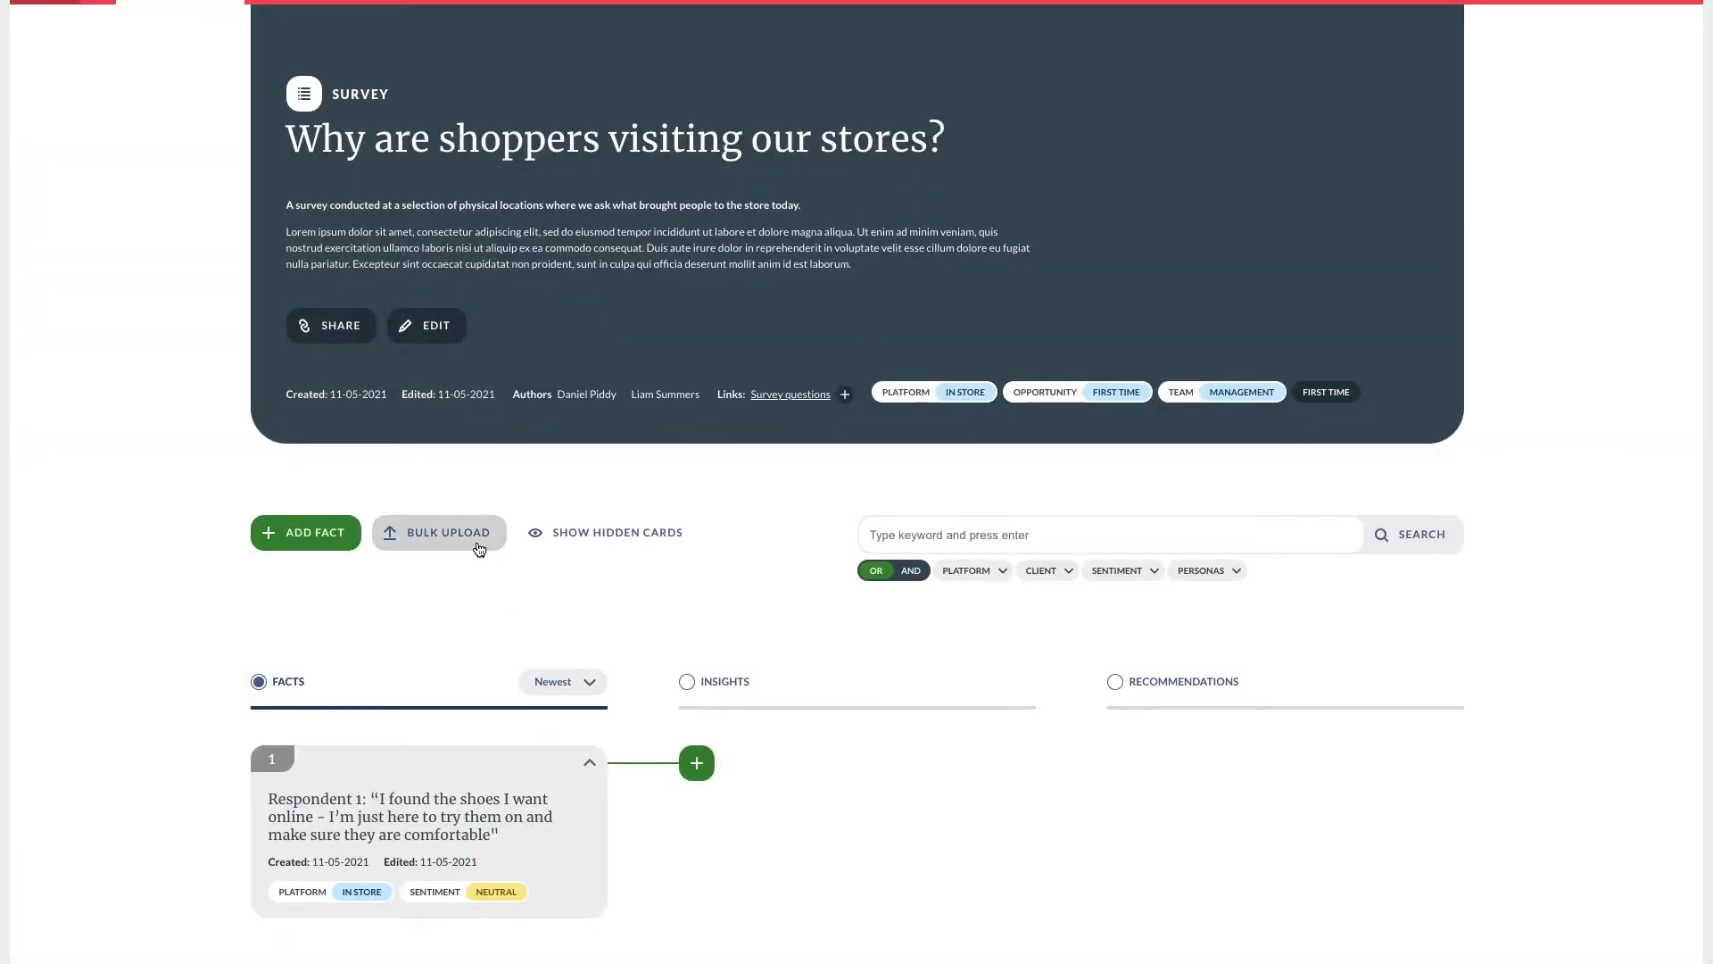
# - Bulk upload 'BERT - Clarks (Responses).xlsx' with its first row treated as a title
pyautogui.click(479, 547)
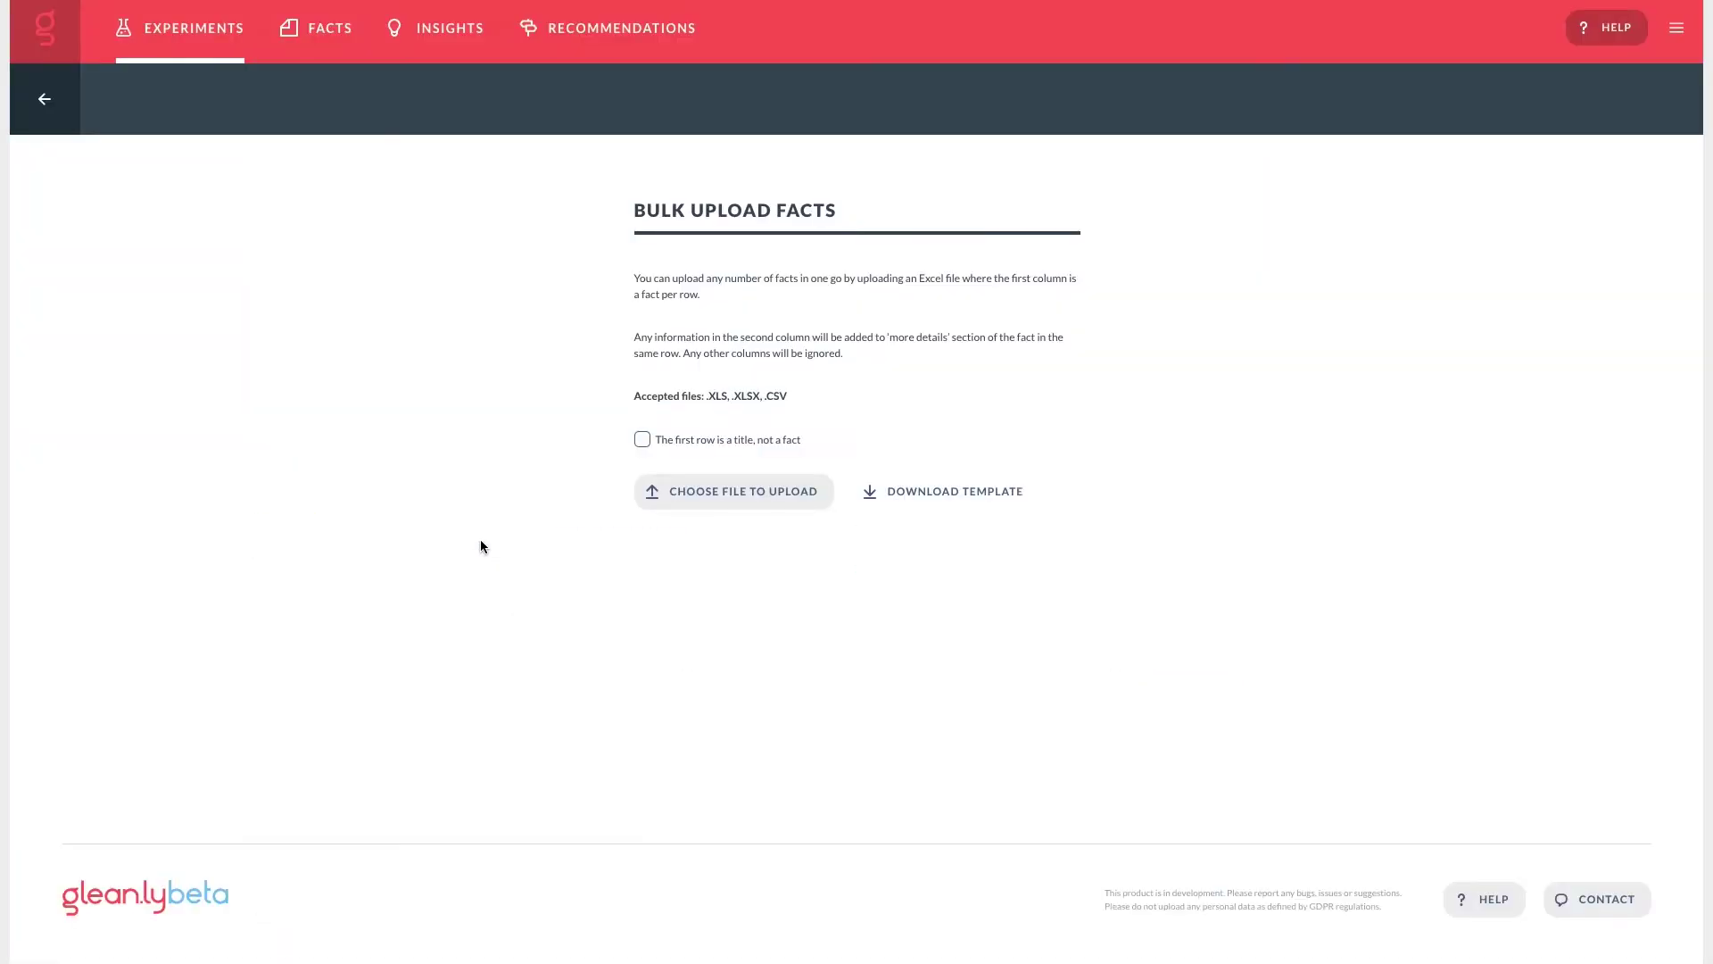
pyautogui.click(653, 504)
pyautogui.click(741, 343)
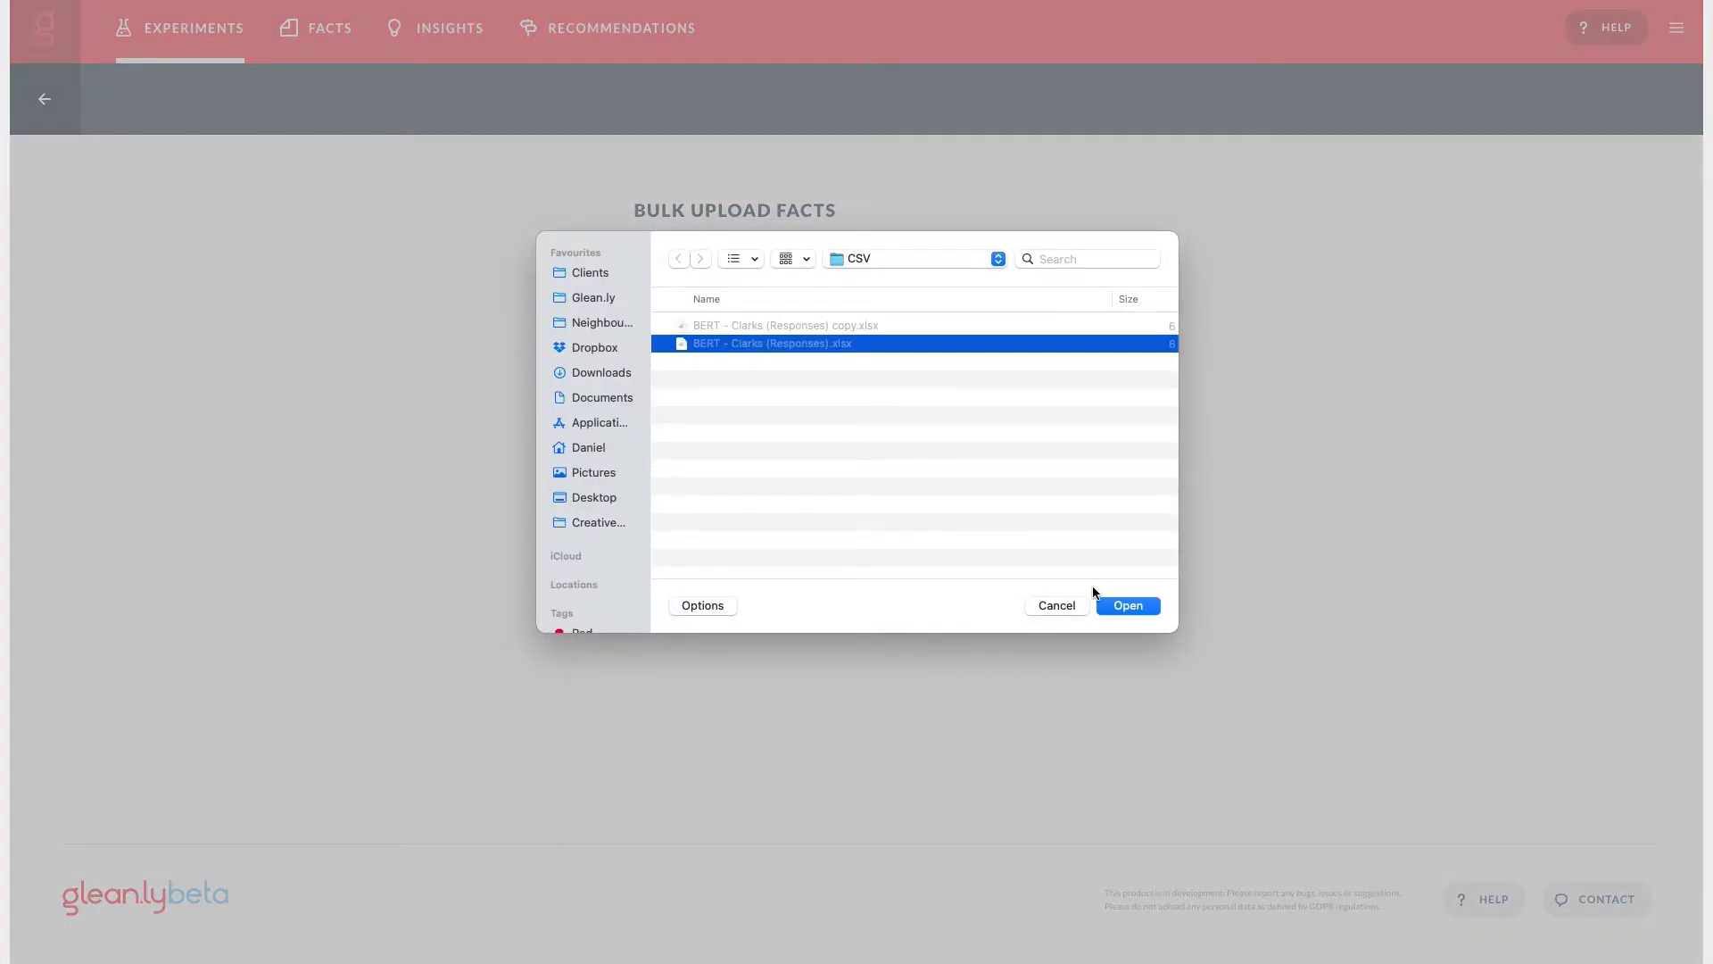
pyautogui.click(1117, 607)
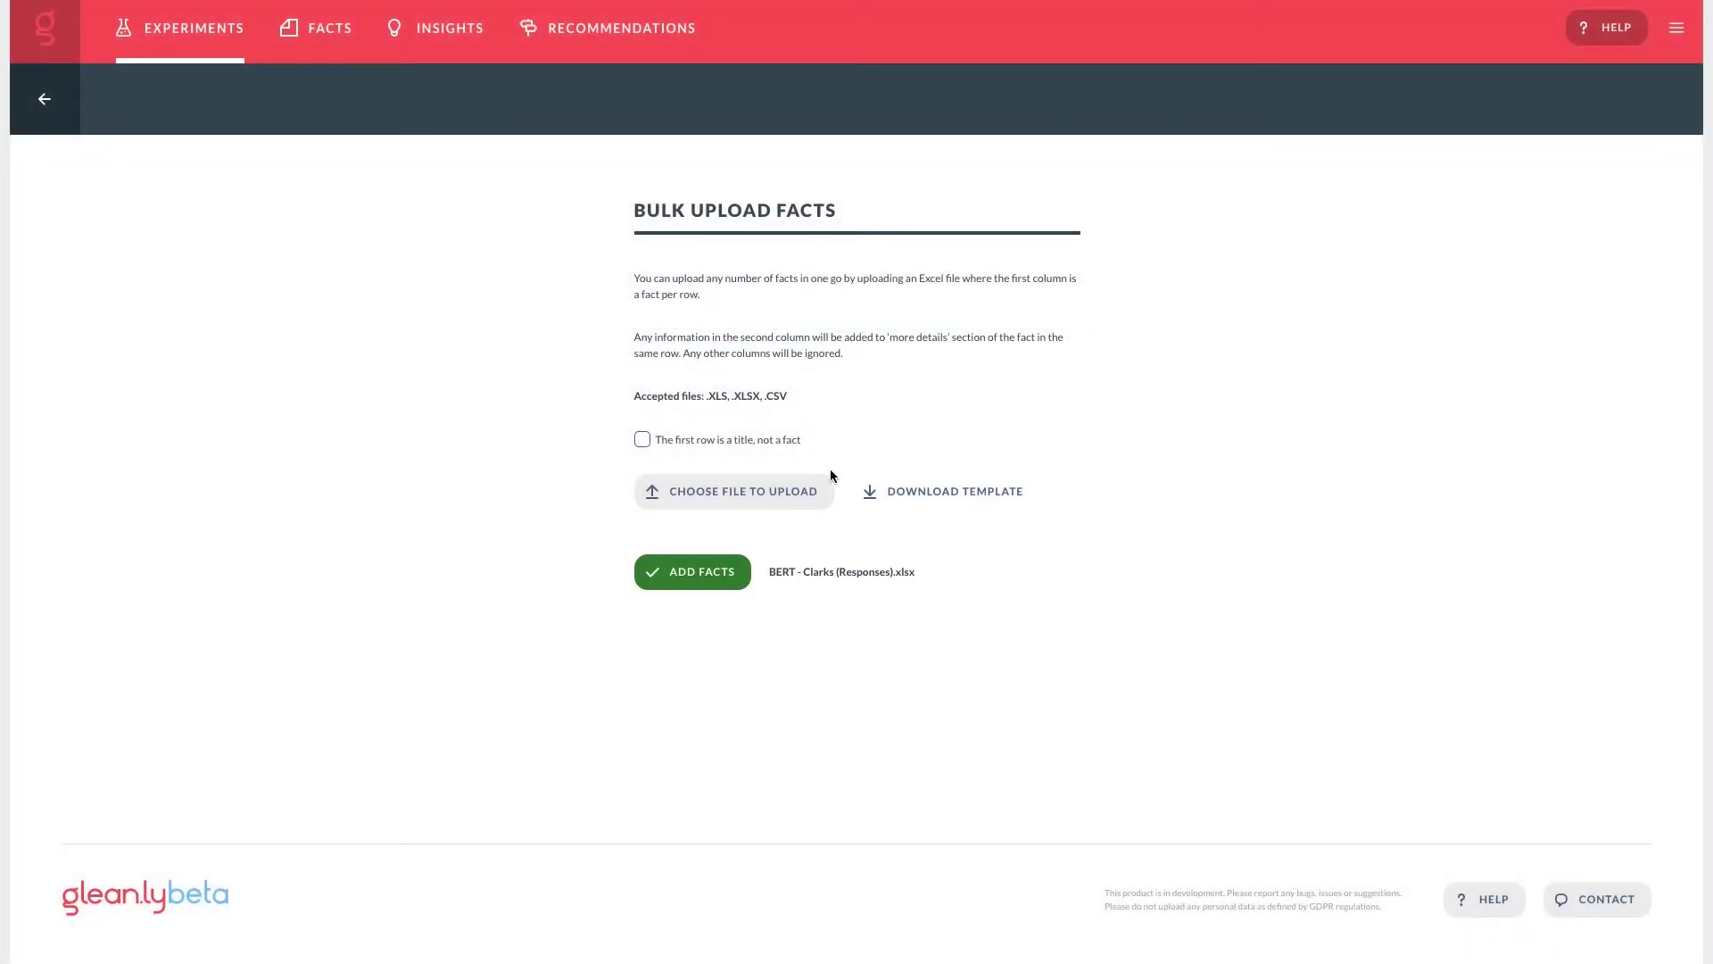
pyautogui.click(762, 447)
# - Import the spreadsheet rows as facts into the survey
pyautogui.click(719, 576)
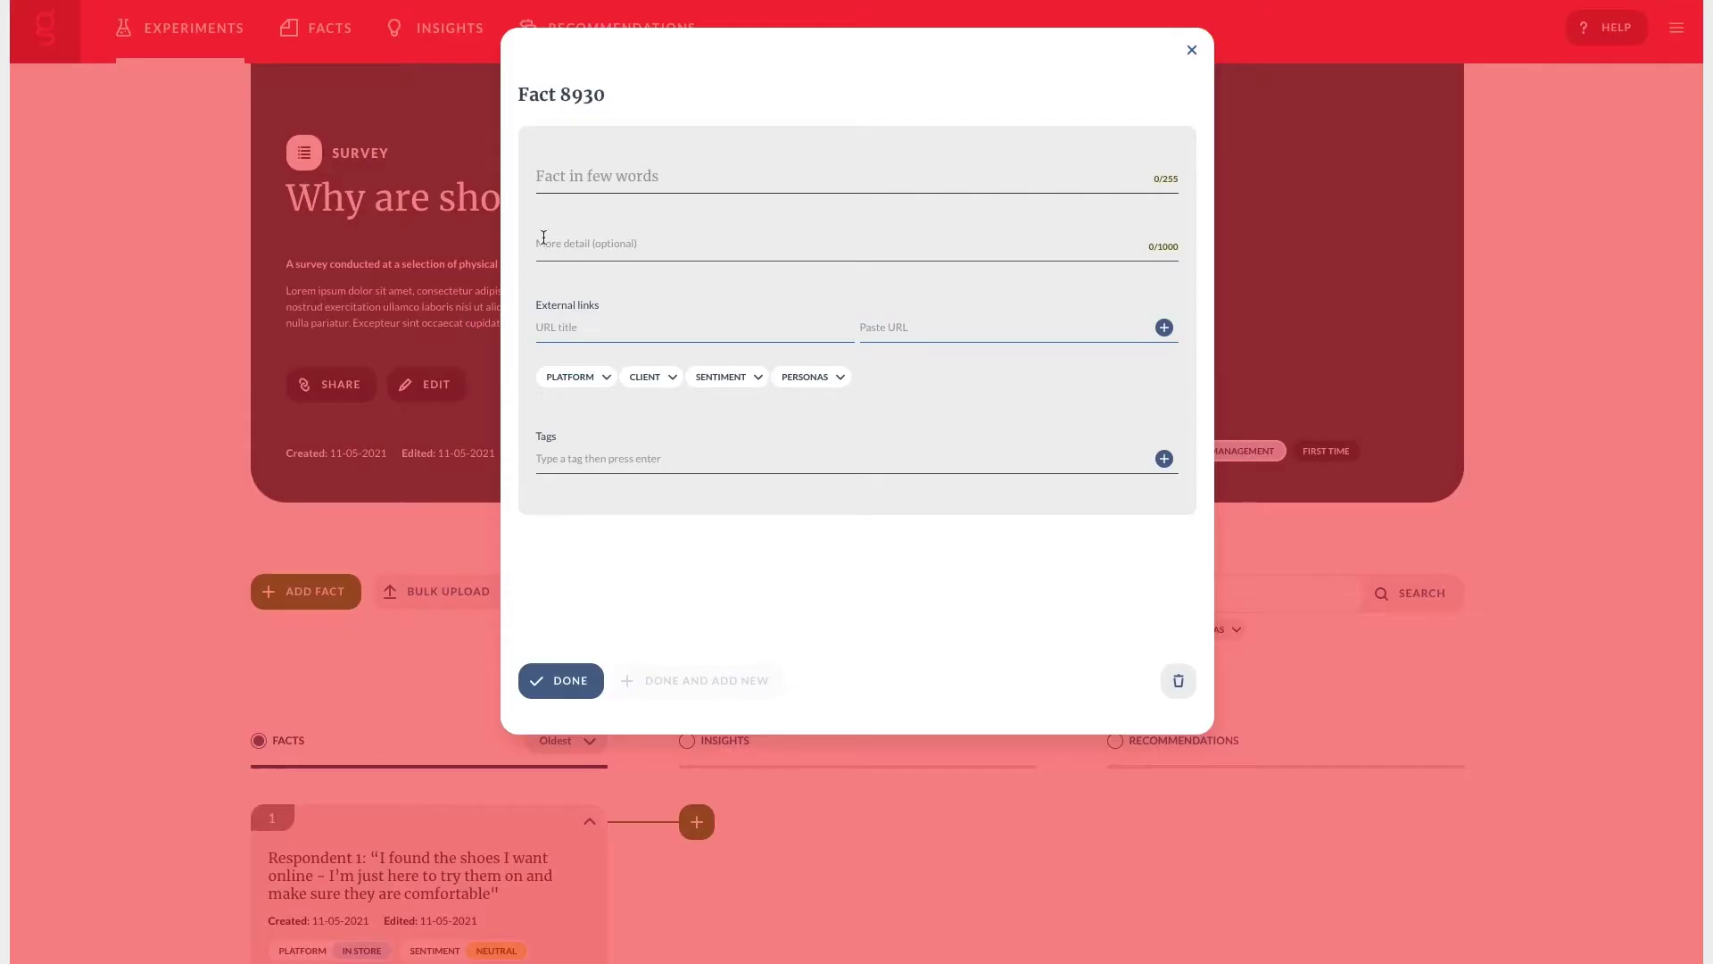
# - Add an IN STORE fact about the respondent who tried on 3 pairs
pyautogui.click(553, 176)
pyautogui.write('Respondent 1 tried on 3 pairs, all of which she had already seen on the website. She bought 2 pairs.')
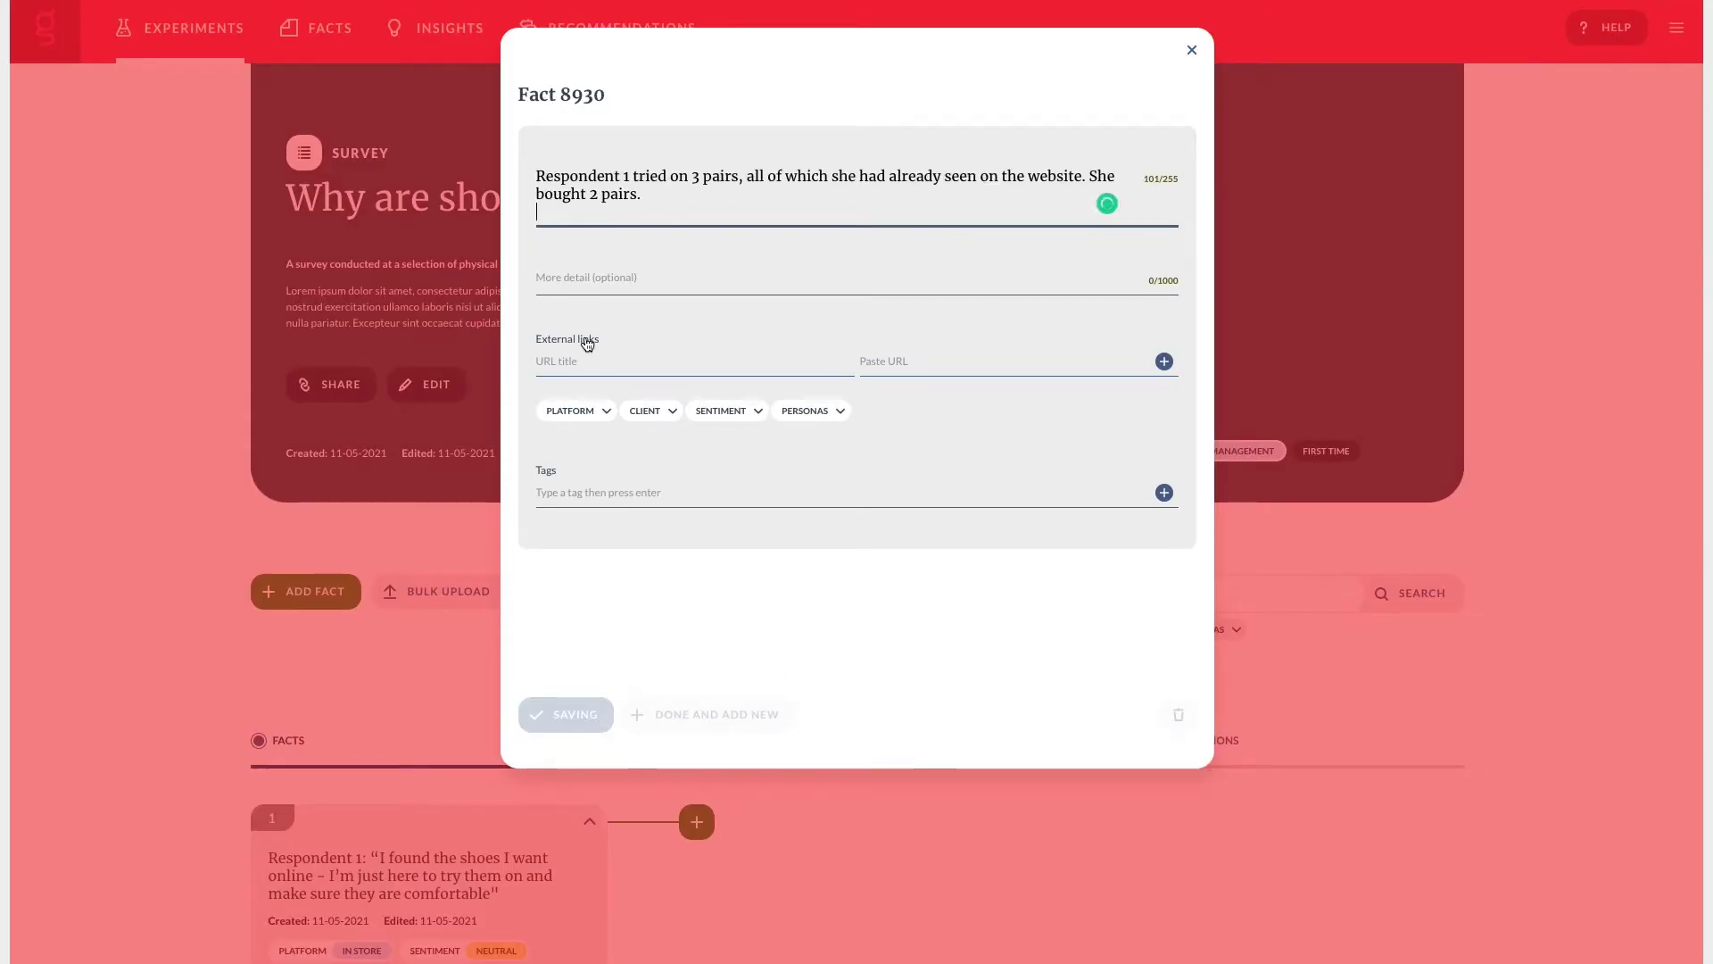
pyautogui.click(605, 411)
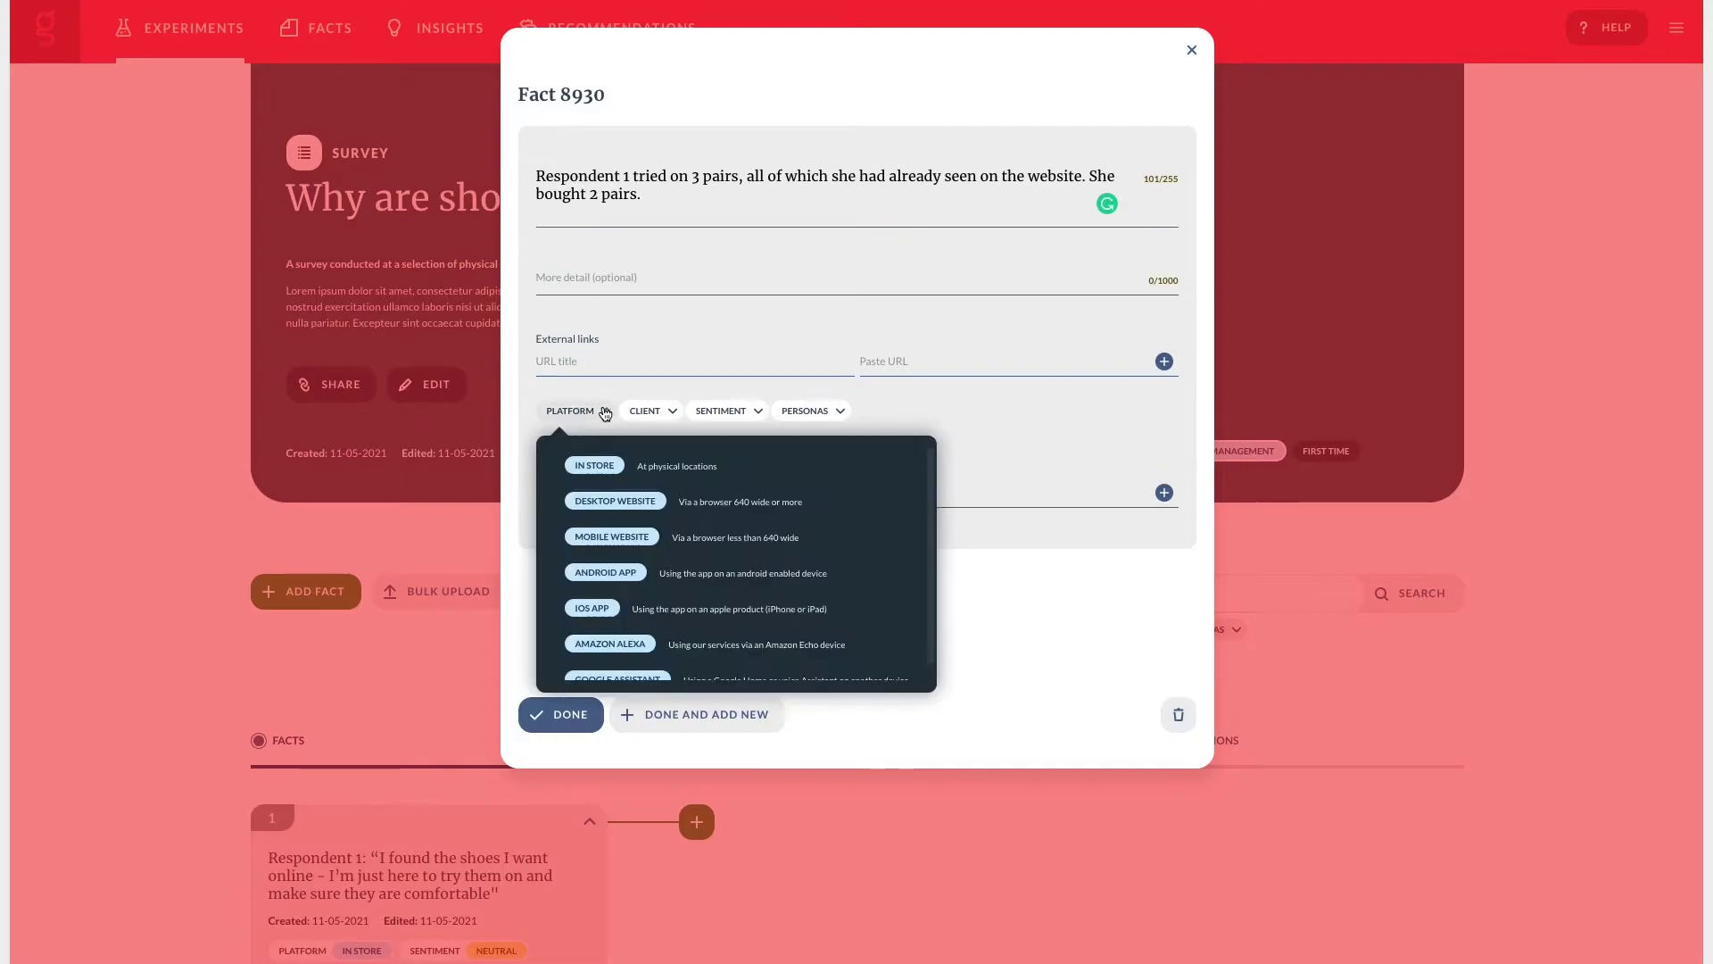
pyautogui.scroll(-1, 618, 500)
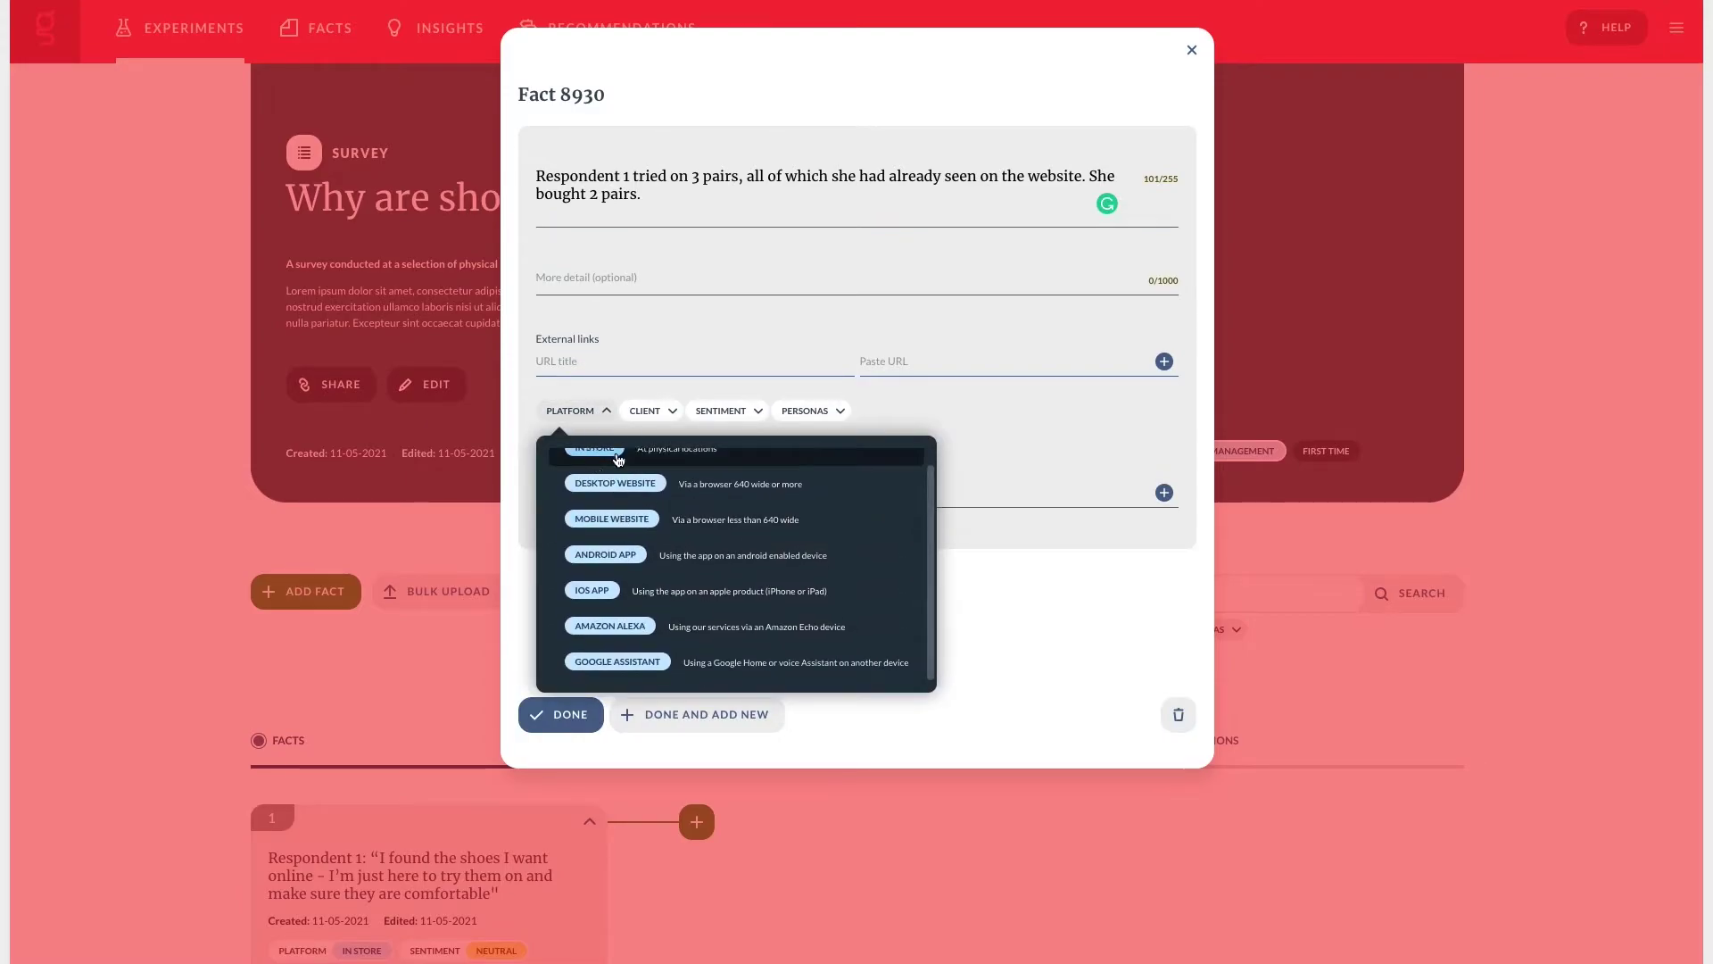
pyautogui.click(618, 459)
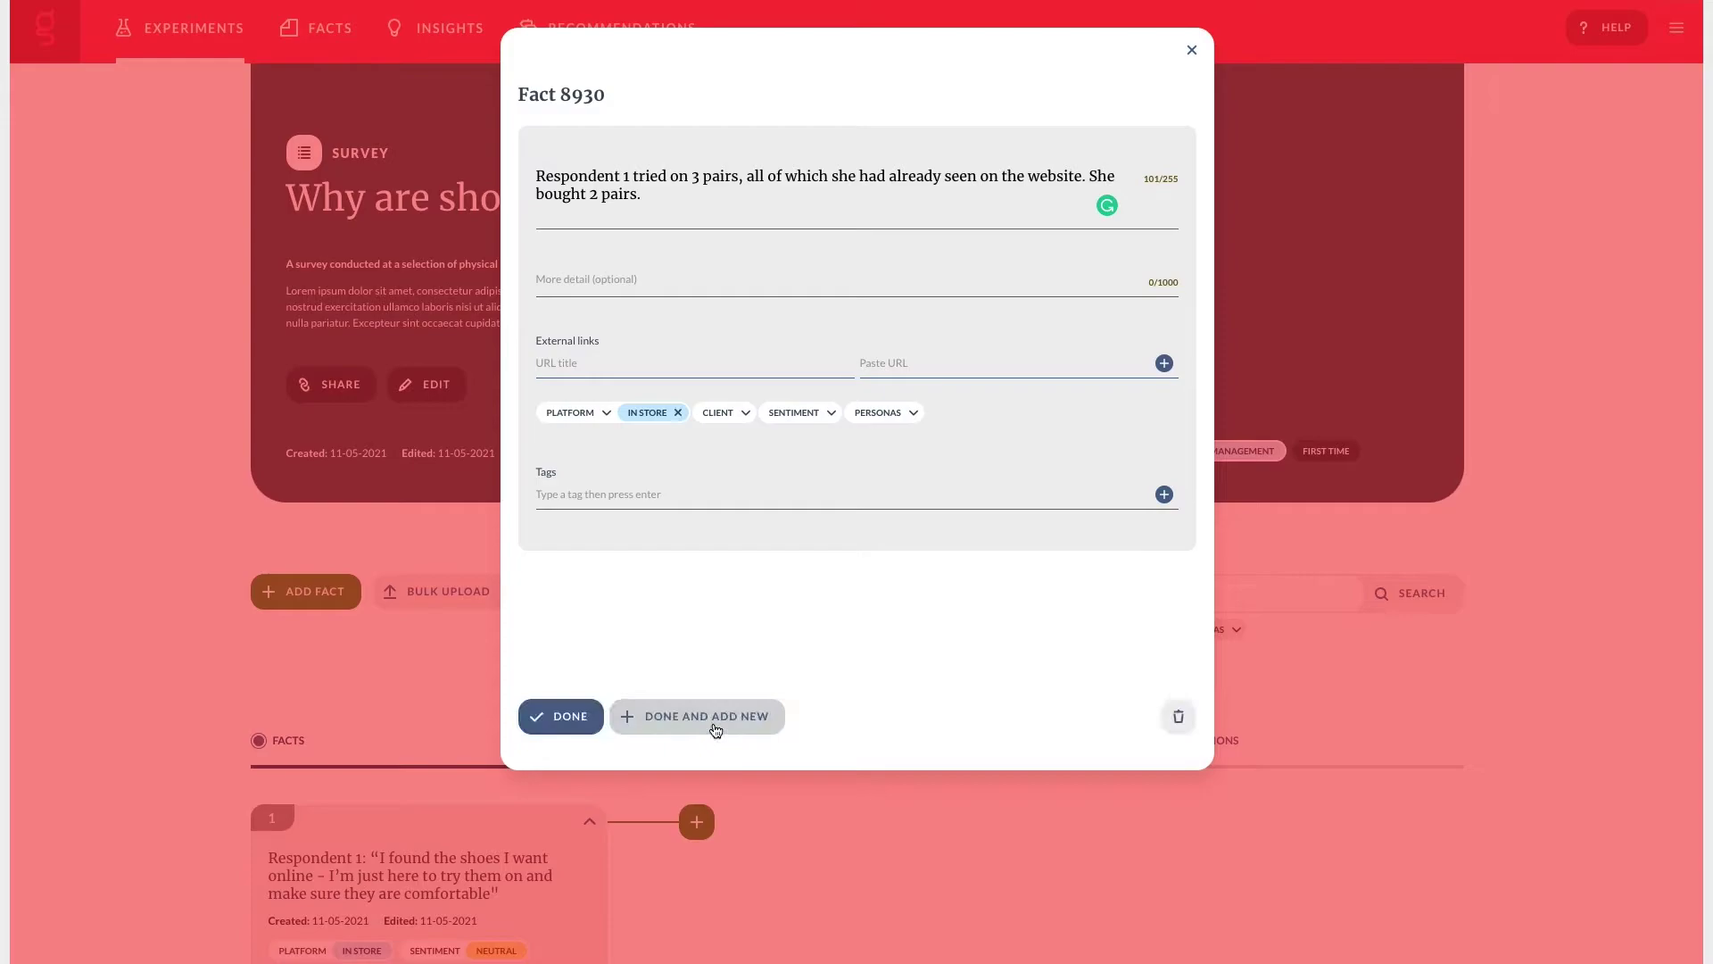
pyautogui.click(680, 723)
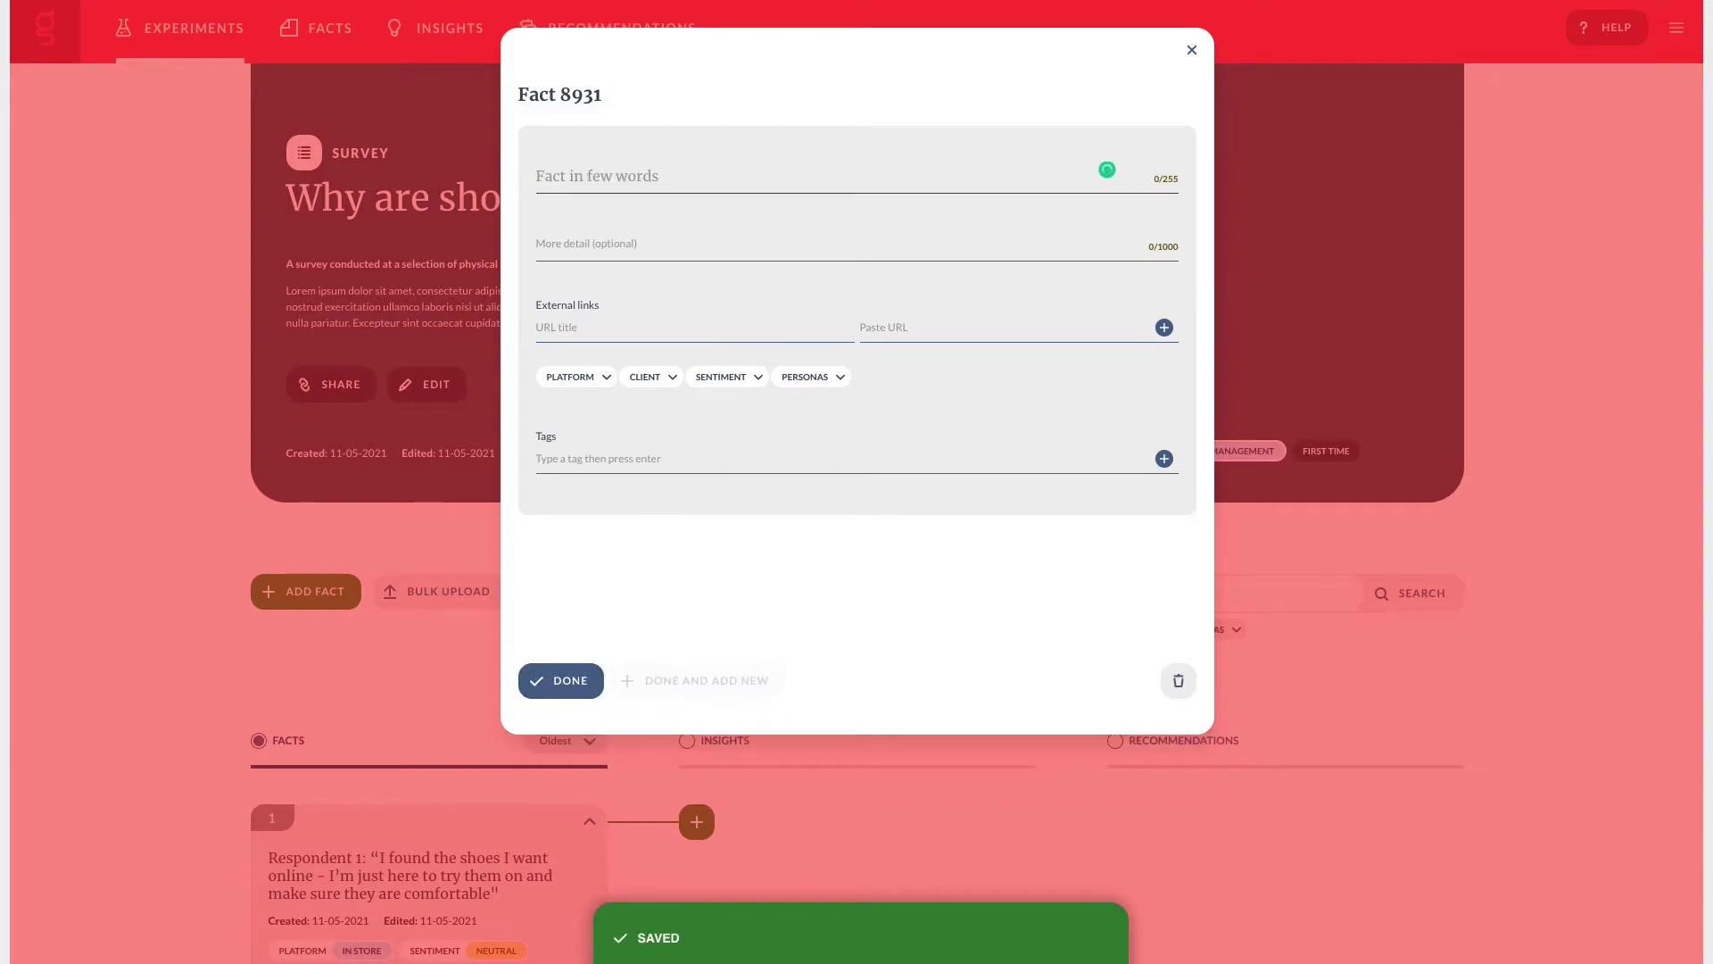
# - Add the IN STORE fact '38% of people visiting the store have already checked our range online.'
pyautogui.click(624, 176)
pyautogui.write('38% of people visiting the store have already checked our range online.')
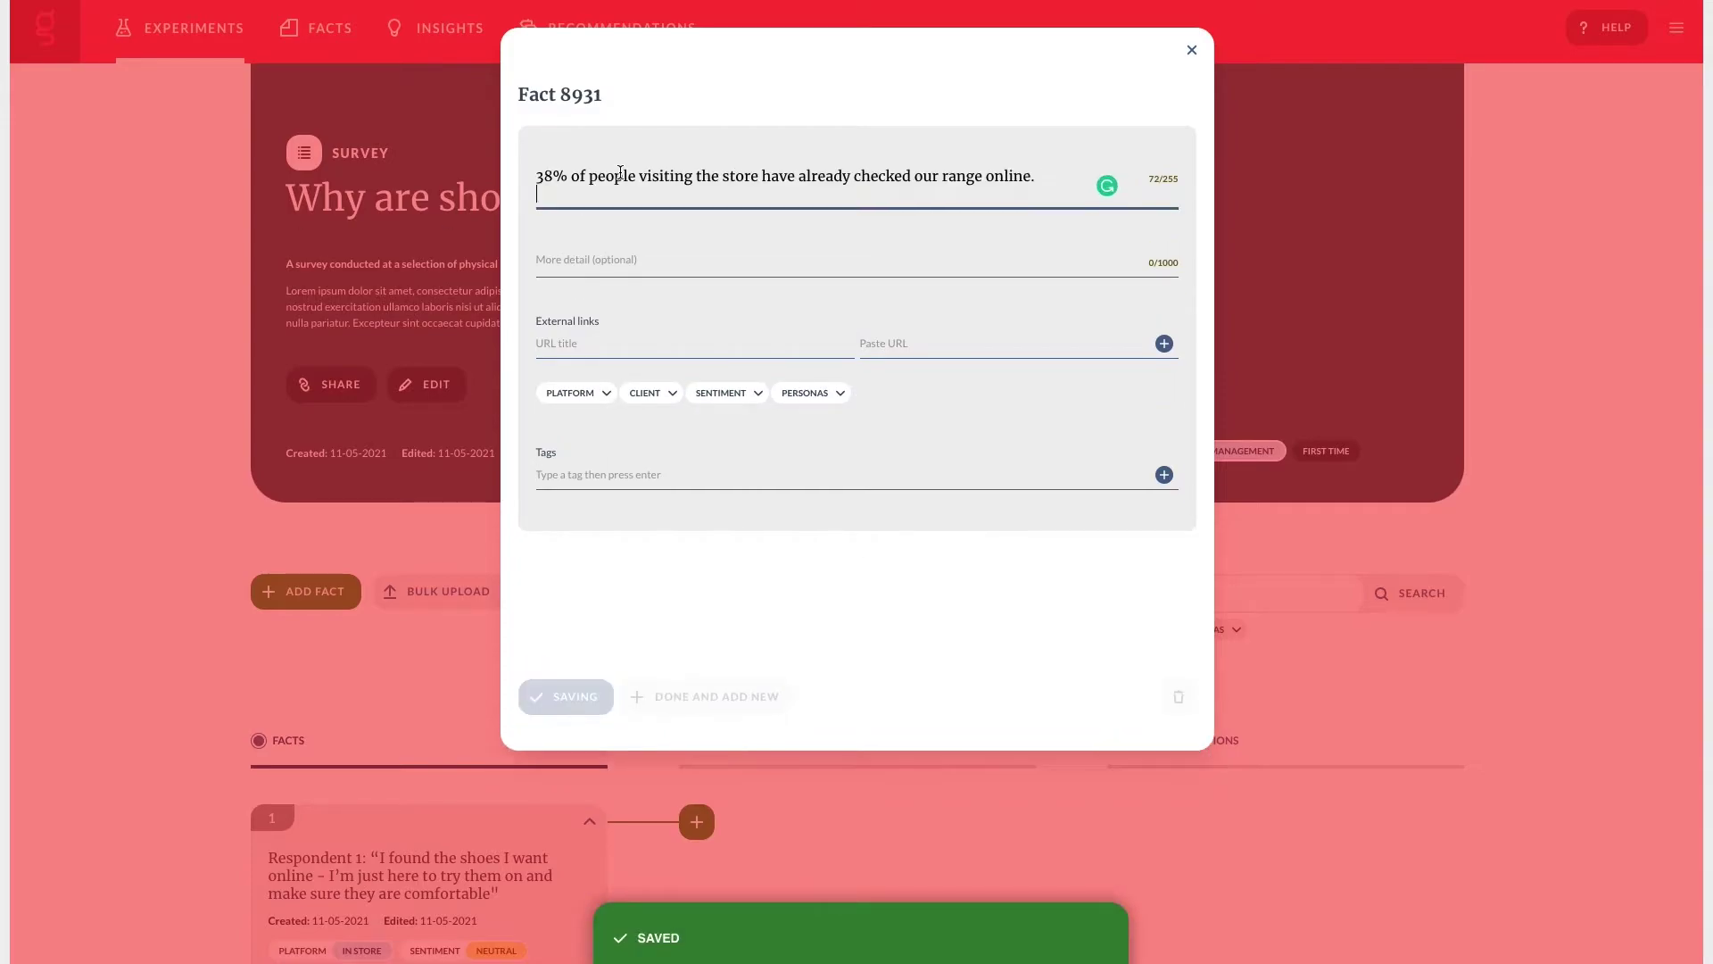
pyautogui.click(597, 393)
pyautogui.scroll(-1, 616, 616)
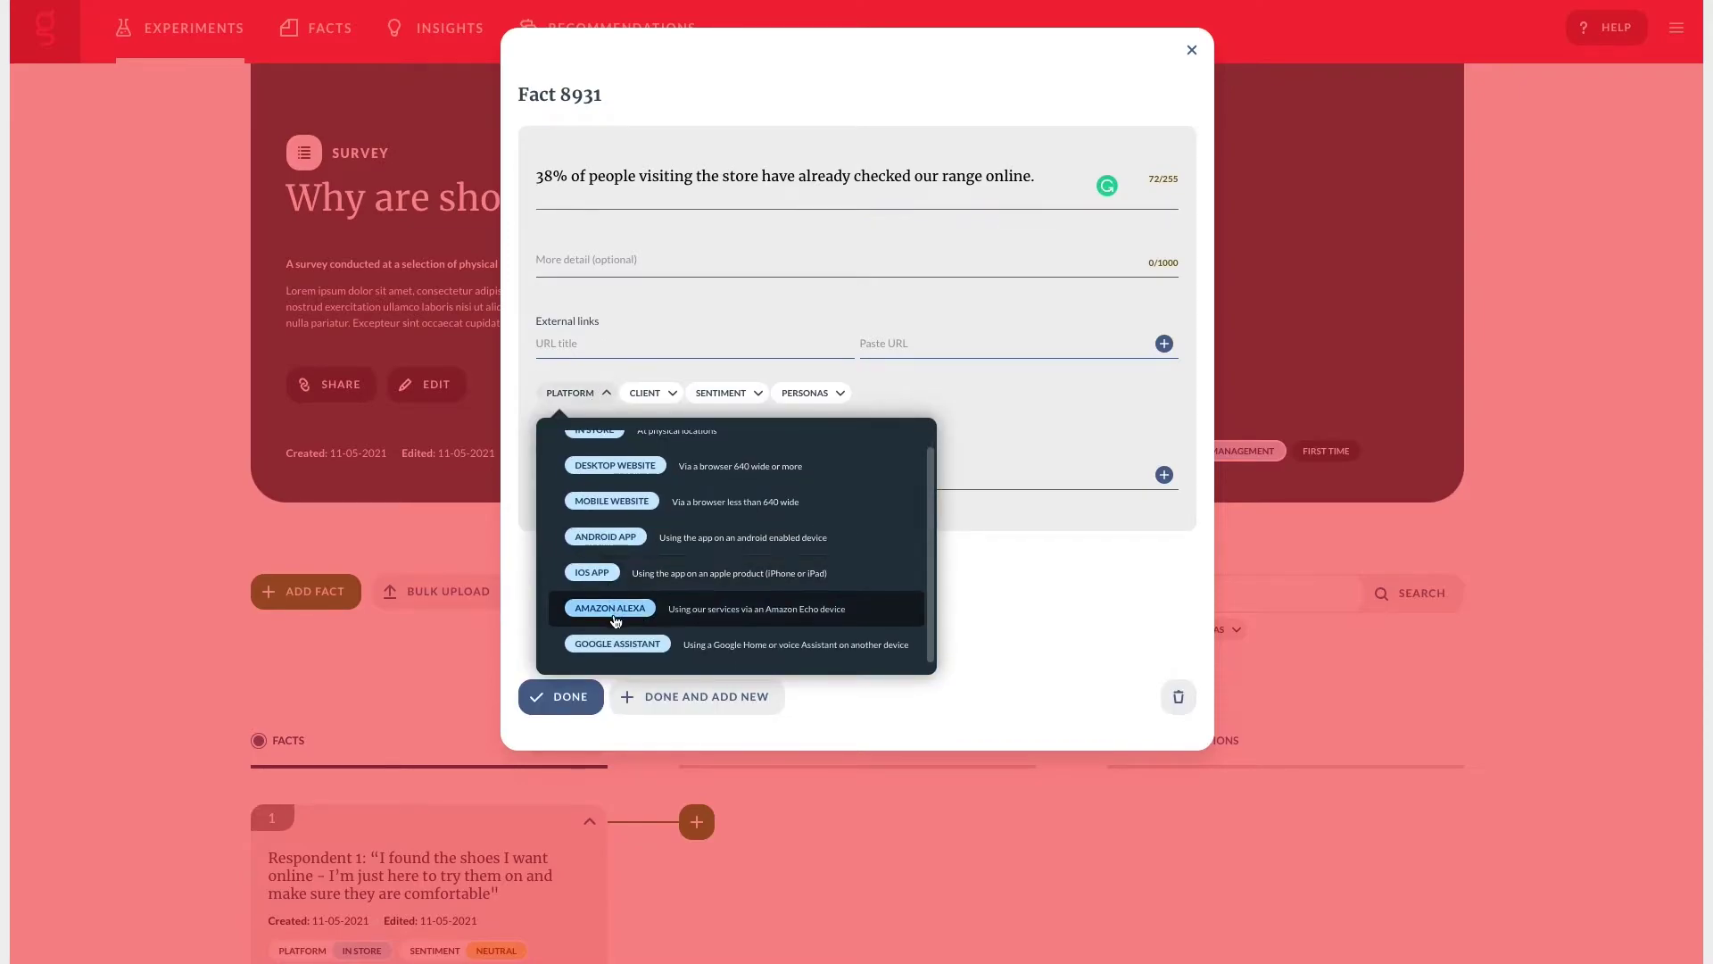
pyautogui.scroll(1, 616, 622)
pyautogui.click(596, 445)
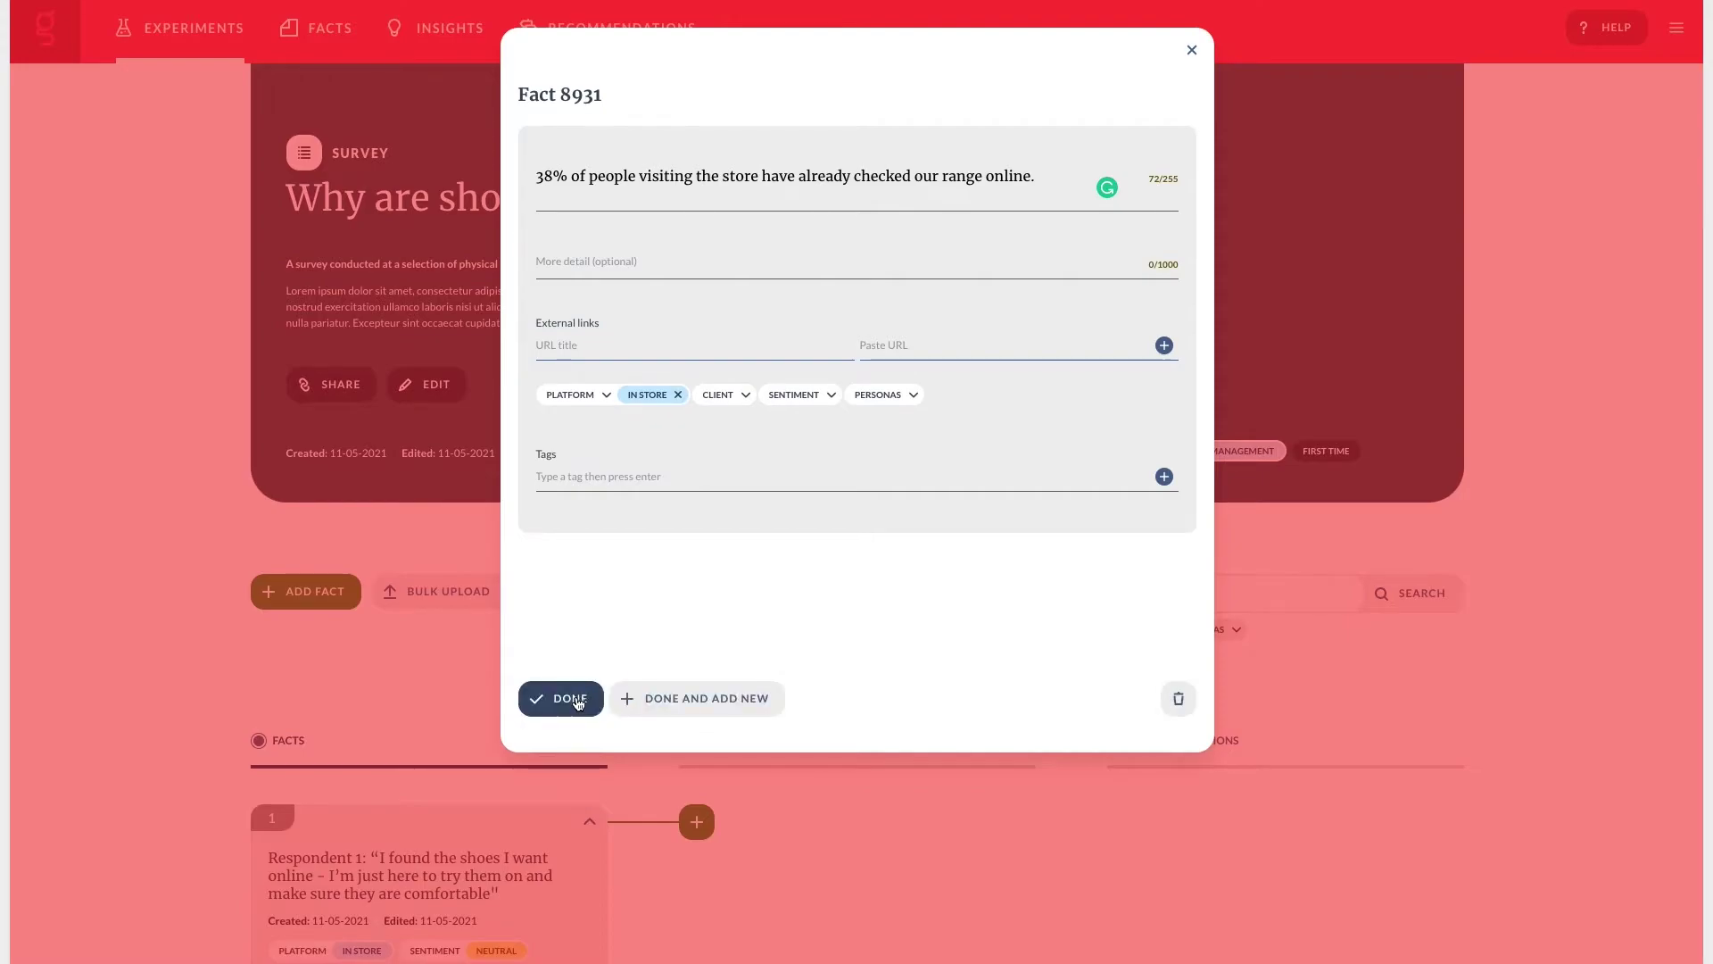
pyautogui.click(576, 701)
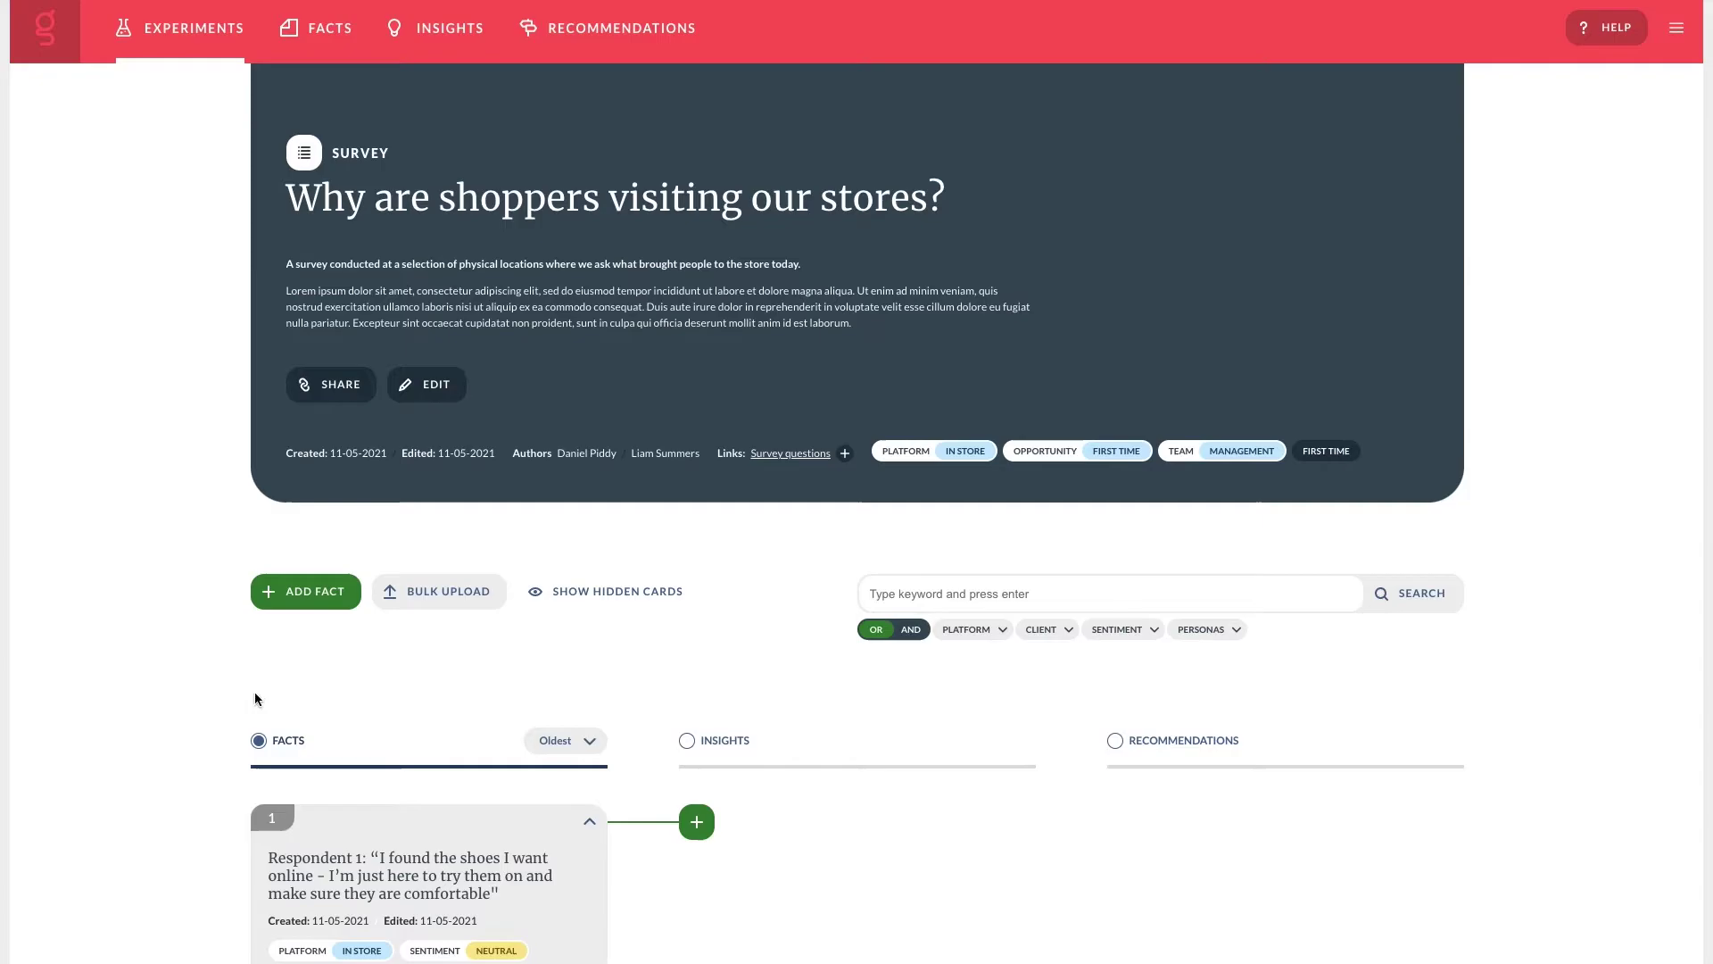
# - Switch the fact list's sort order to Newest and review the results
pyautogui.scroll(-15, 533, 815)
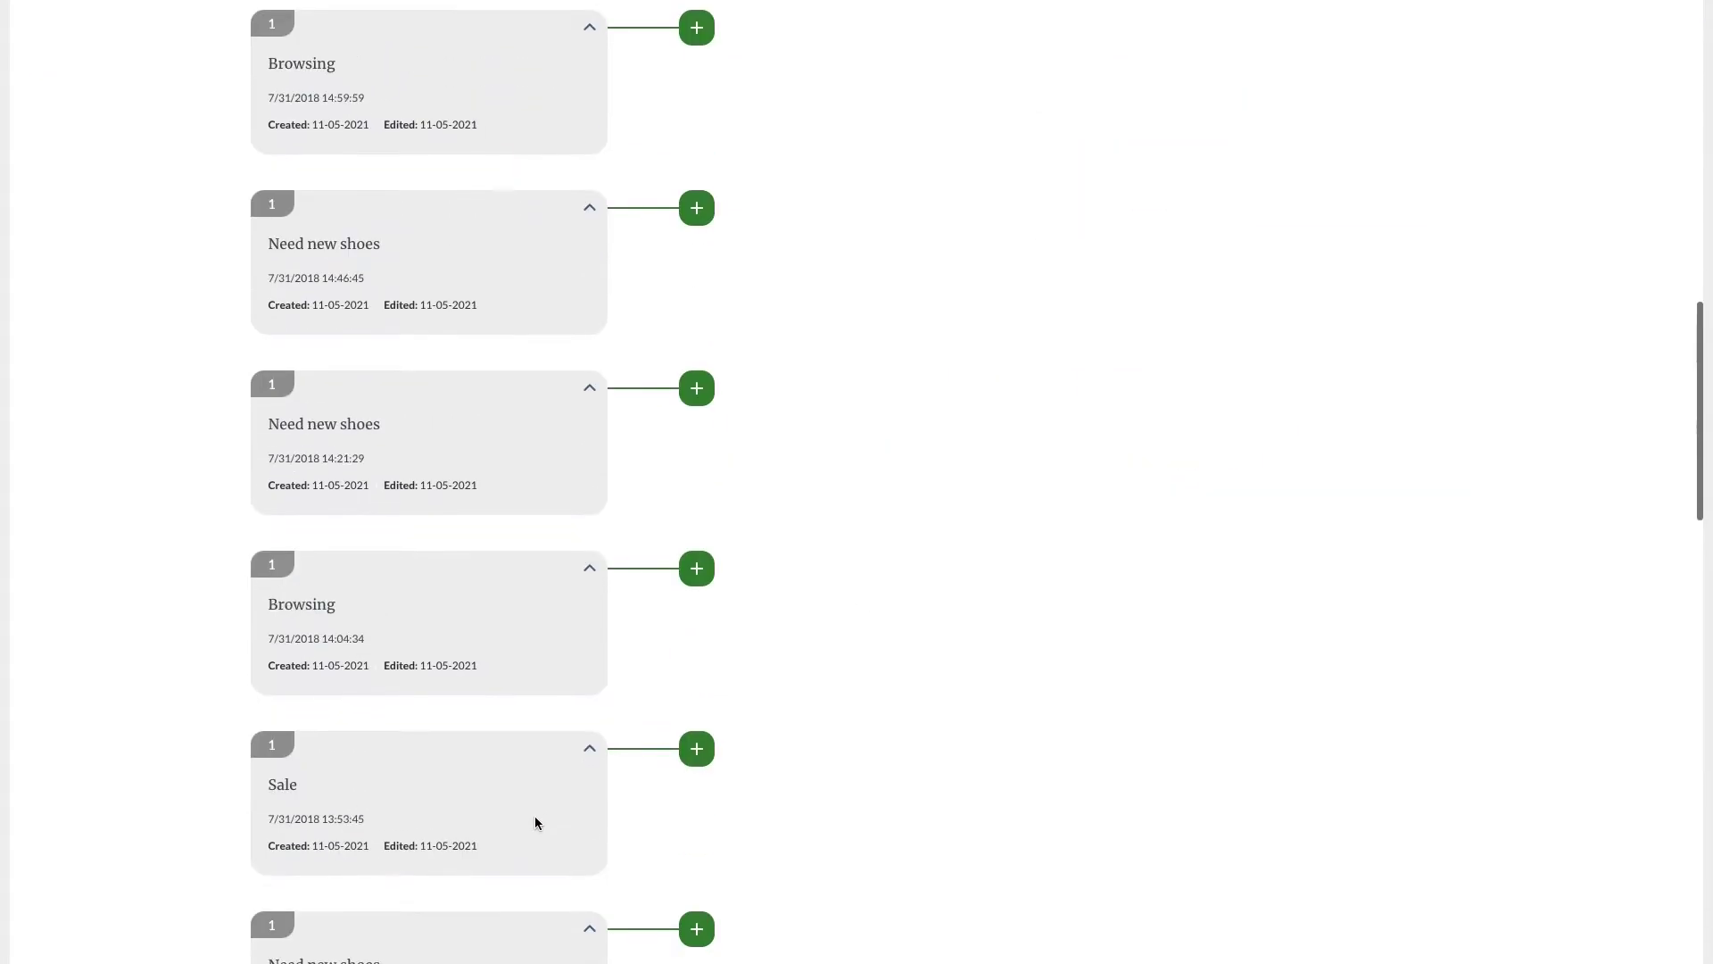
pyautogui.scroll(12, 534, 816)
pyautogui.scroll(-10, 534, 816)
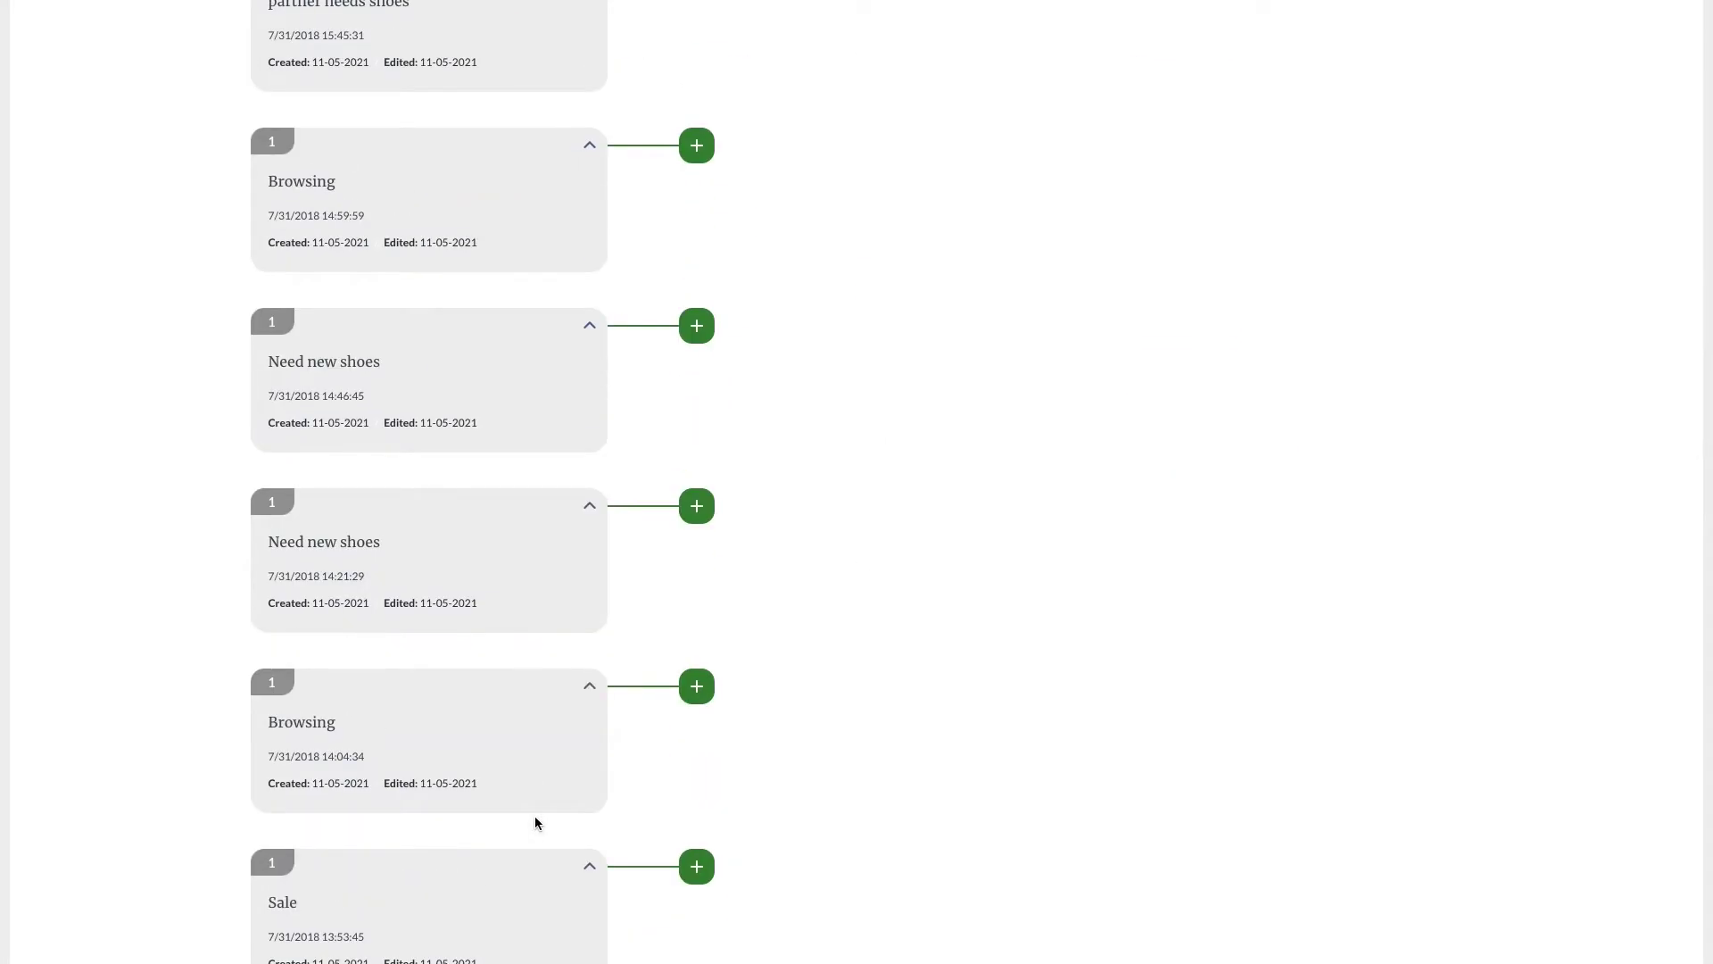
pyautogui.scroll(12, 533, 816)
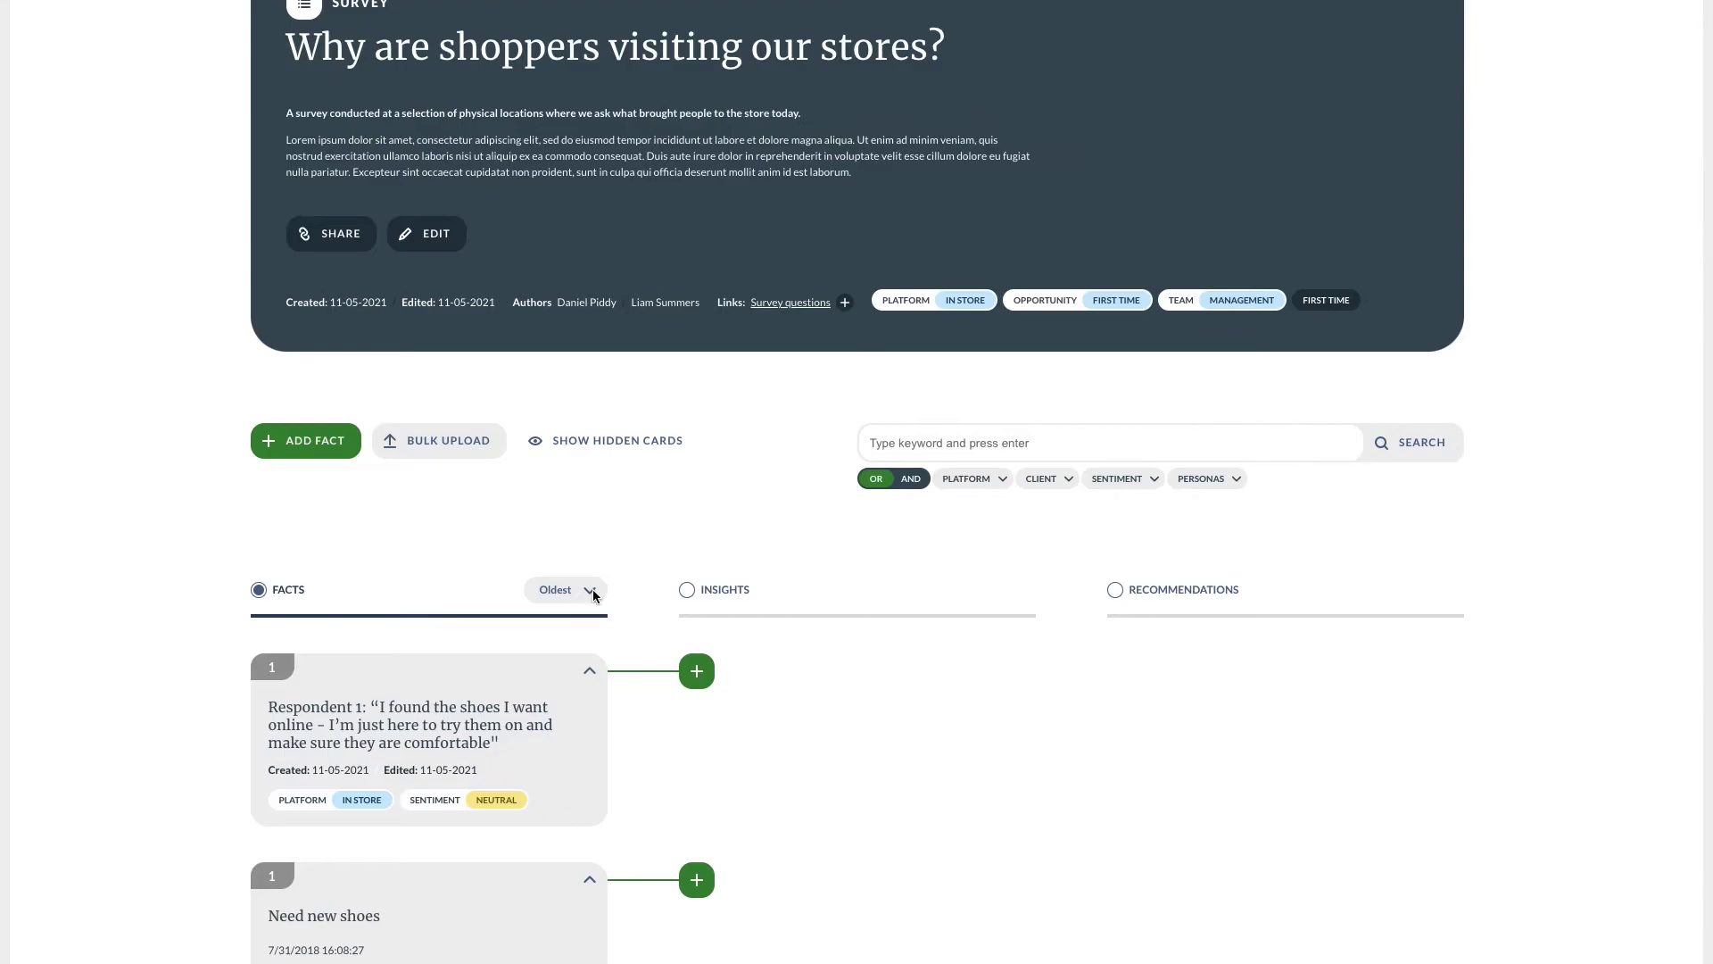
pyautogui.click(592, 589)
pyautogui.click(546, 725)
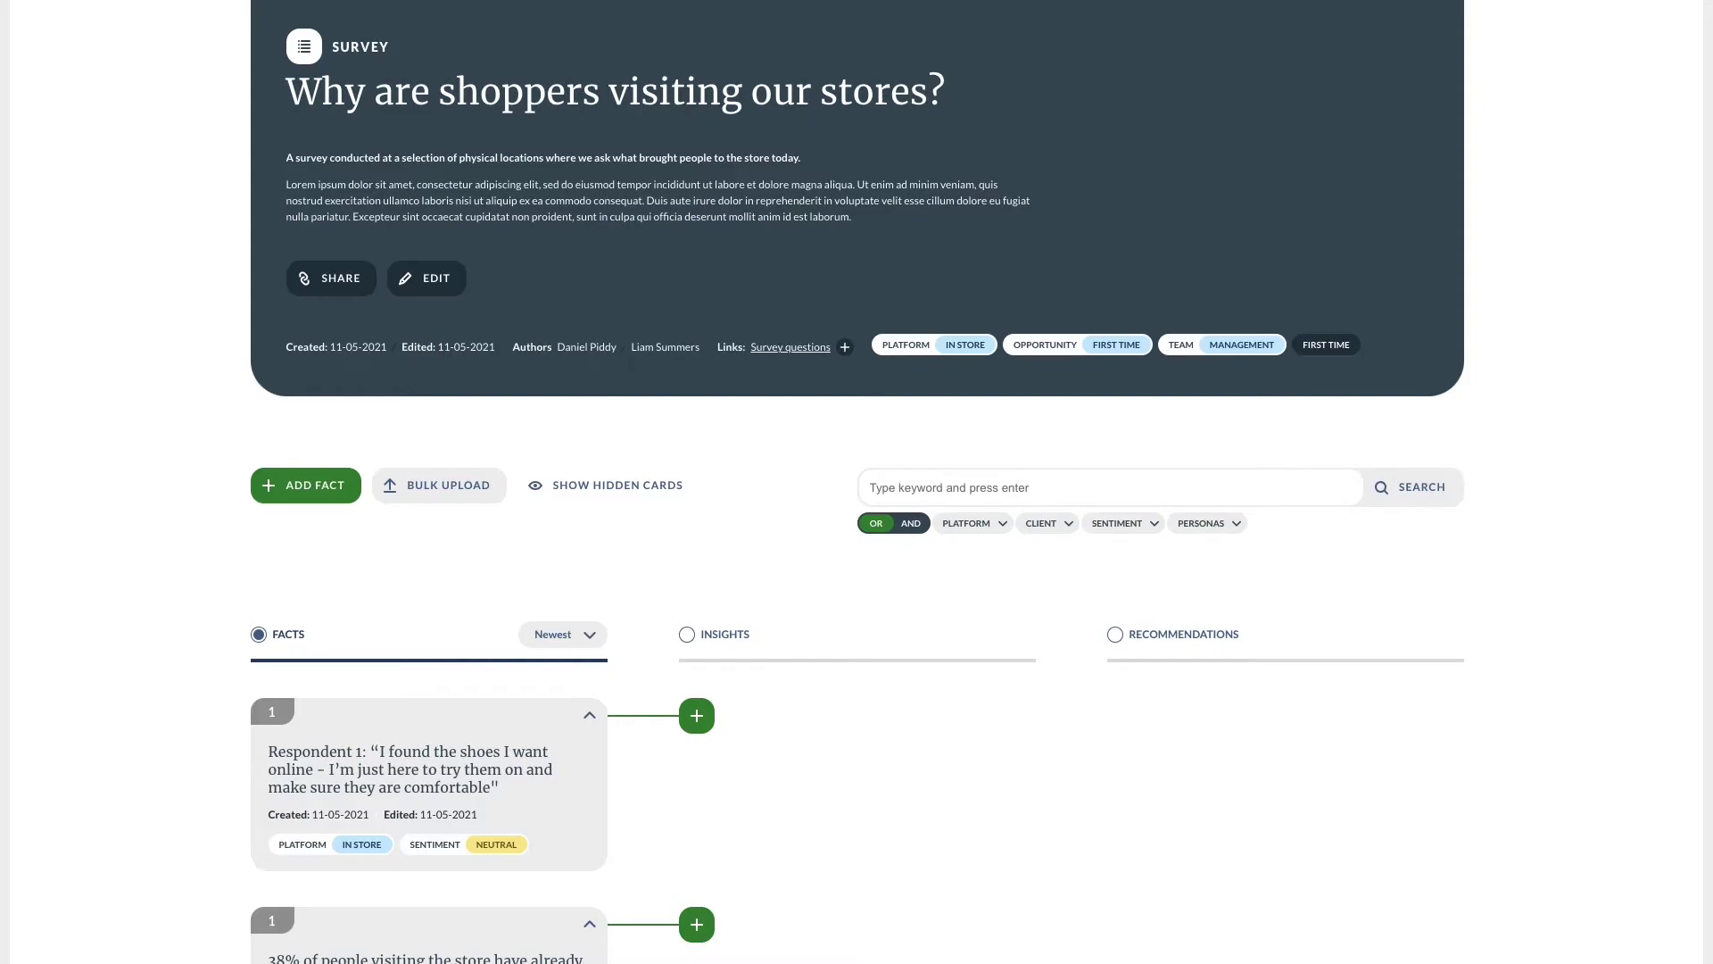
pyautogui.scroll(-7, 314, 619)
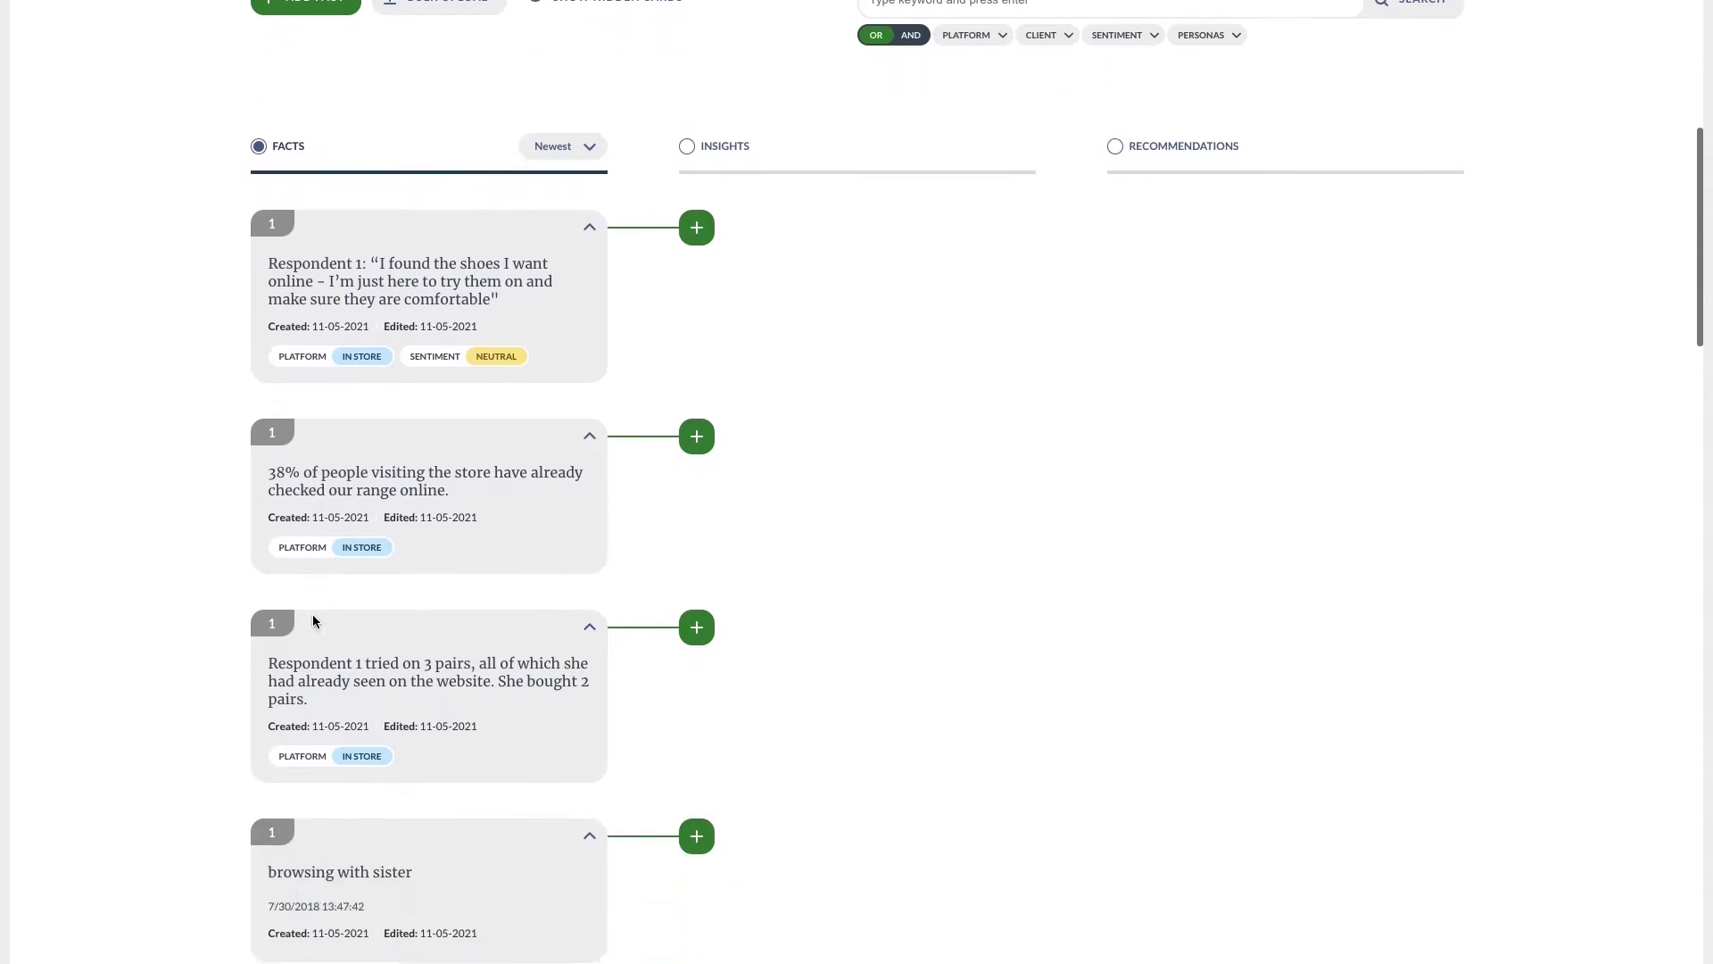
pyautogui.scroll(-3, 312, 614)
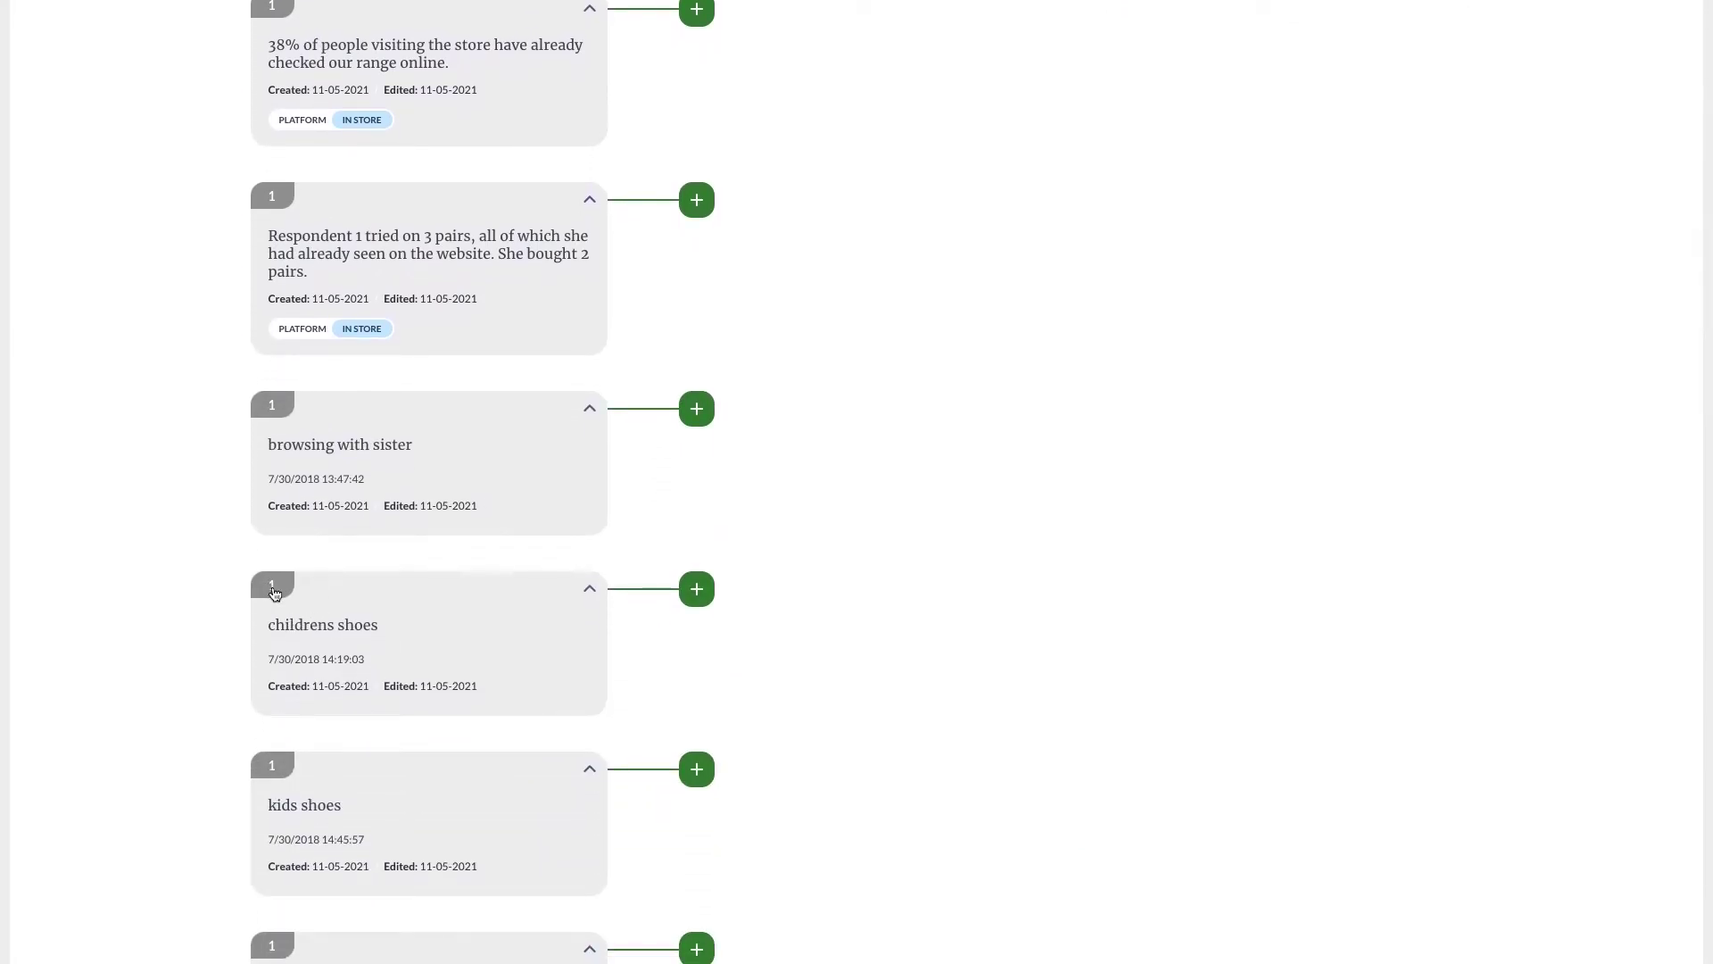
# - Select the childrens shoes, kids shoes and granddaughter-and-daughter shoes fact cards
pyautogui.click(278, 591)
pyautogui.scroll(-2, 279, 592)
pyautogui.click(279, 613)
pyautogui.scroll(-5, 282, 614)
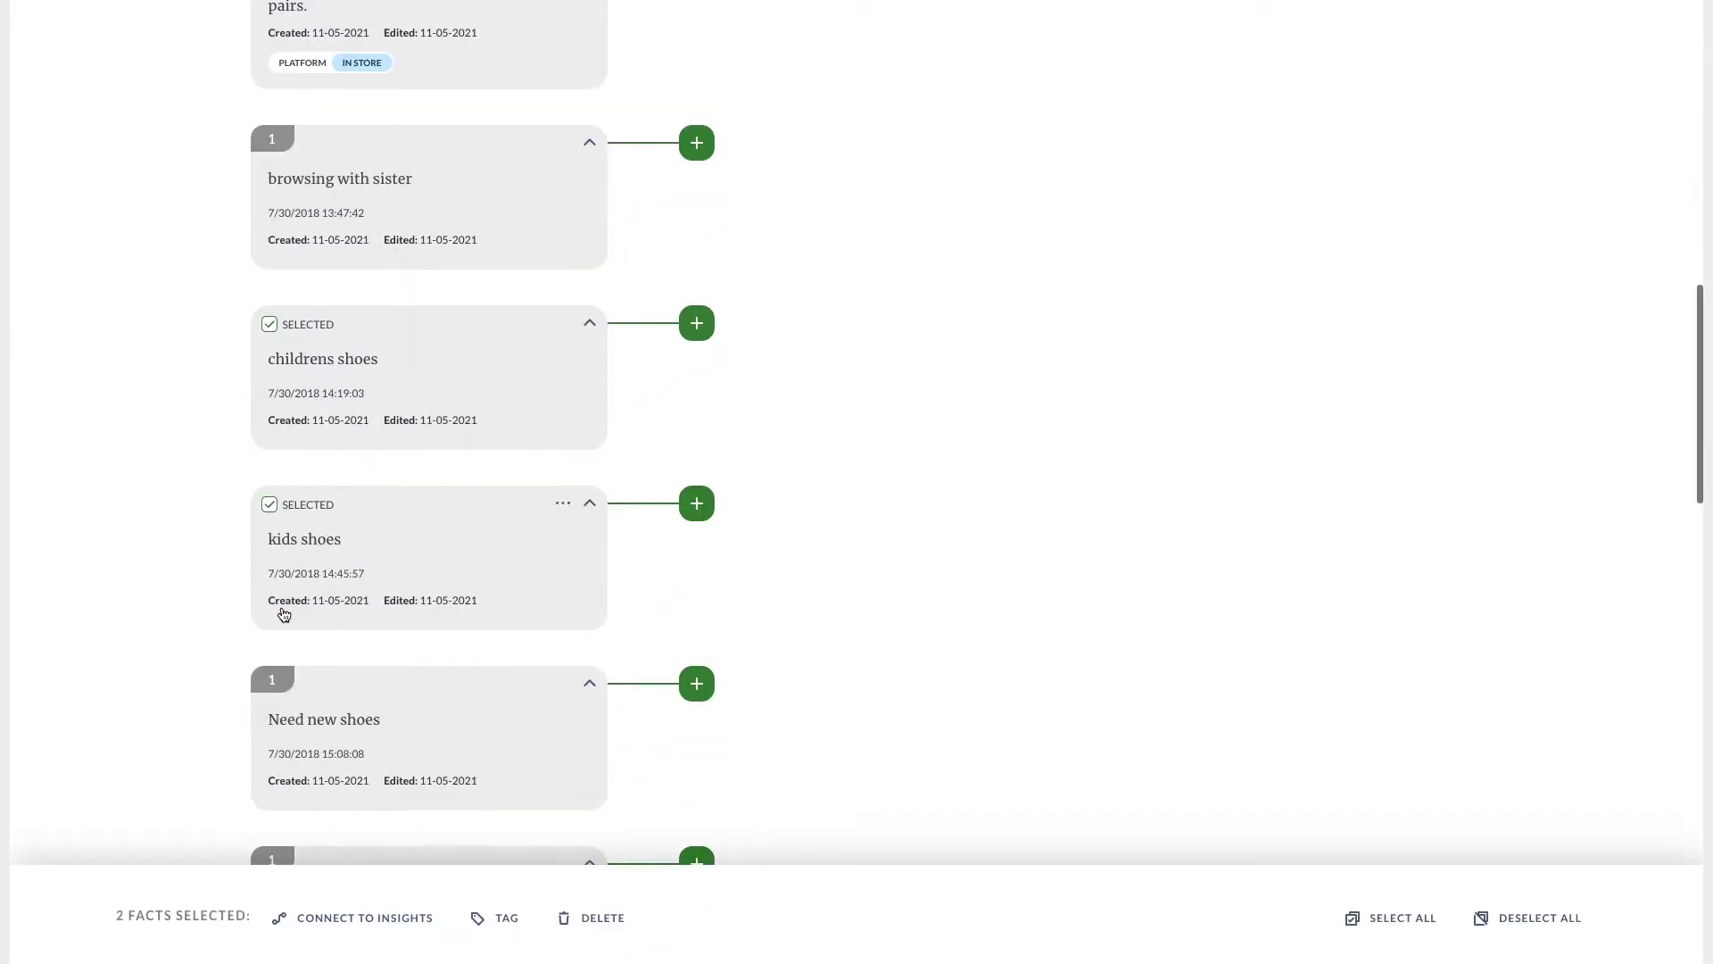
pyautogui.scroll(-1, 284, 614)
pyautogui.click(272, 646)
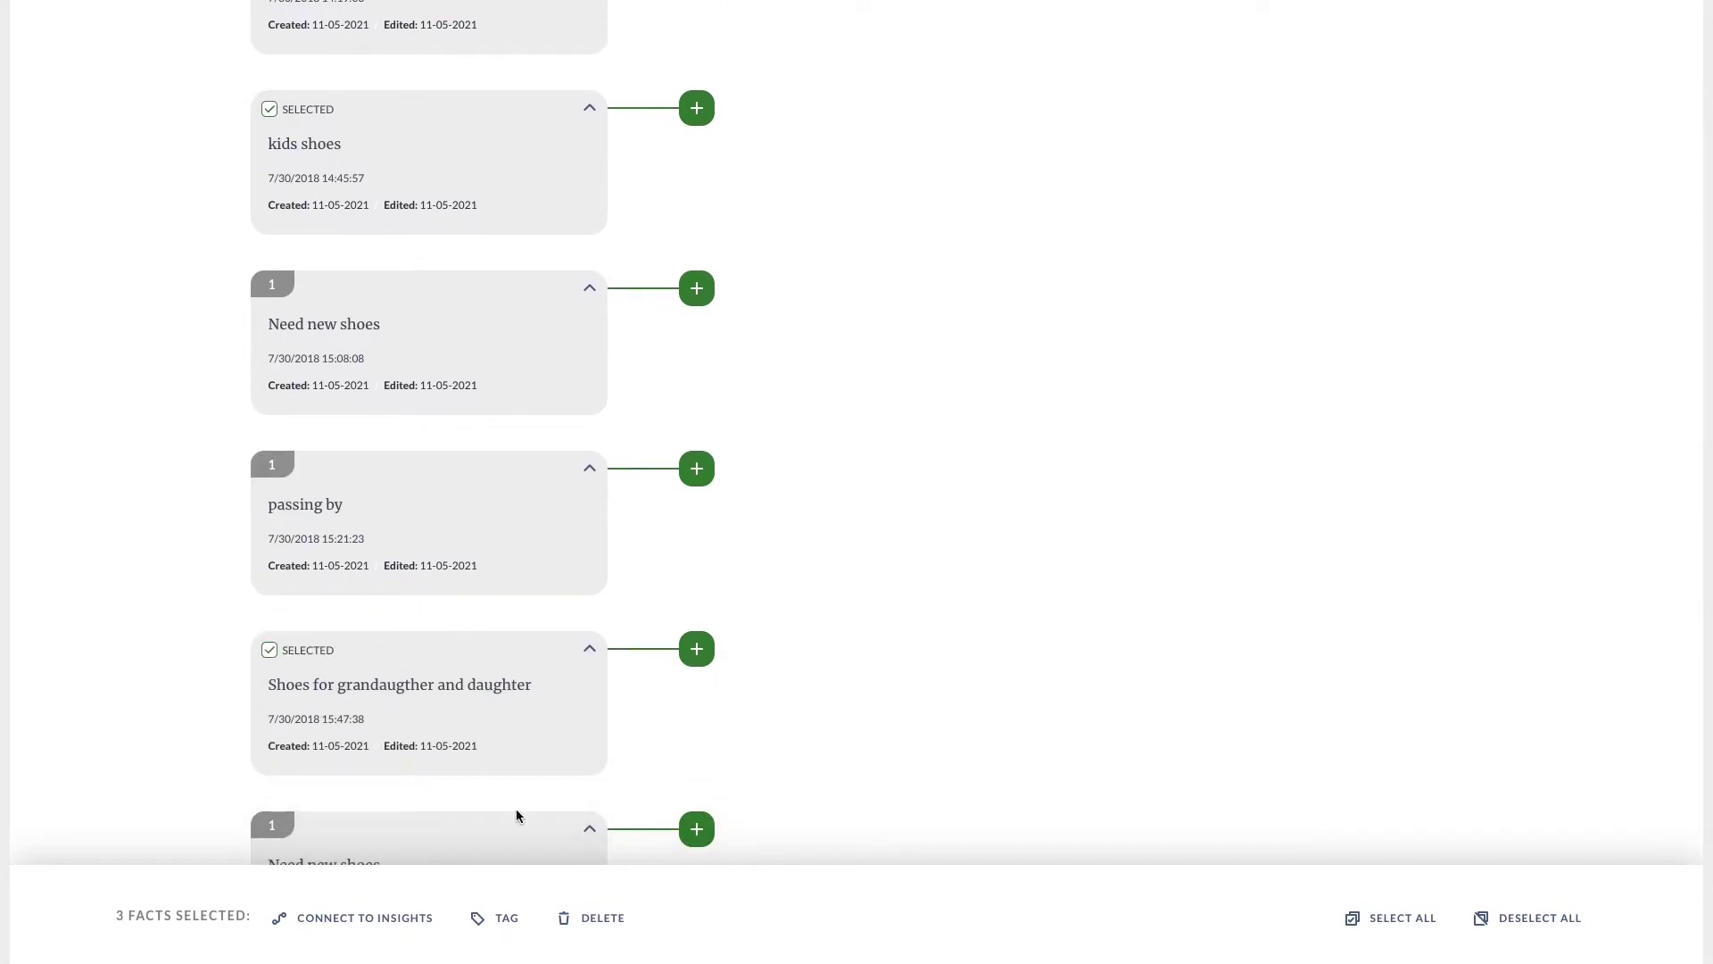
# - Tag the selected facts CHILDRENS SHOES together, then clear the selection
pyautogui.click(502, 923)
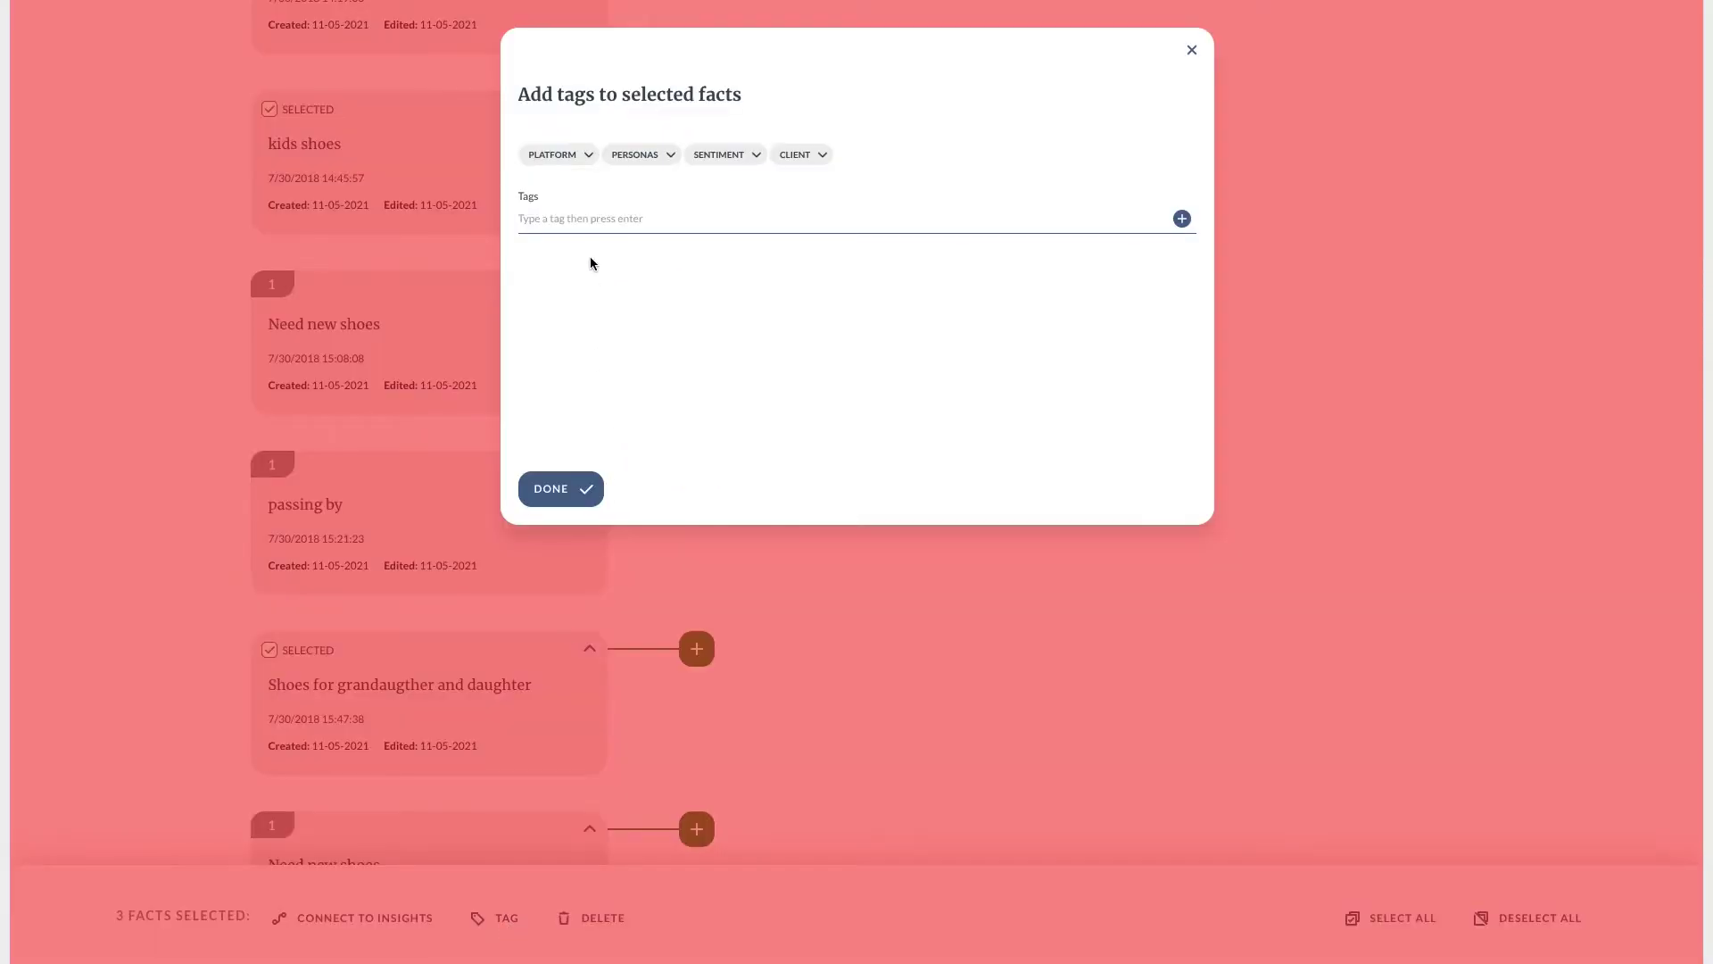
pyautogui.click(590, 221)
pyautogui.write('c')
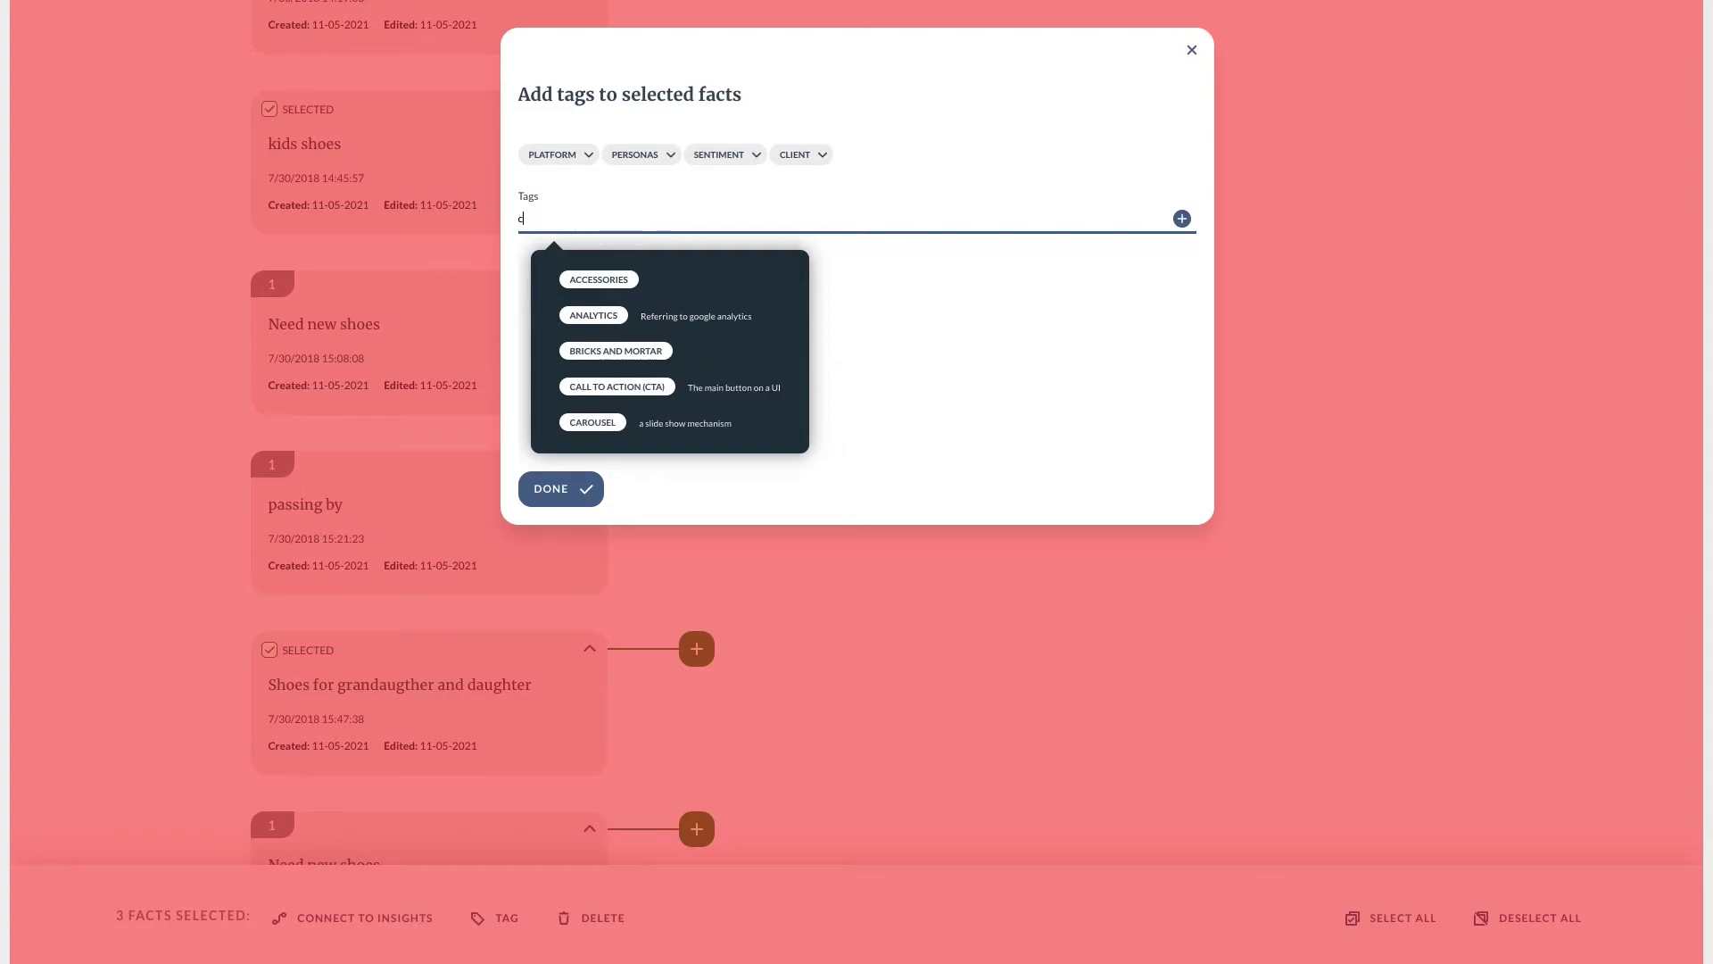
pyautogui.write('hil')
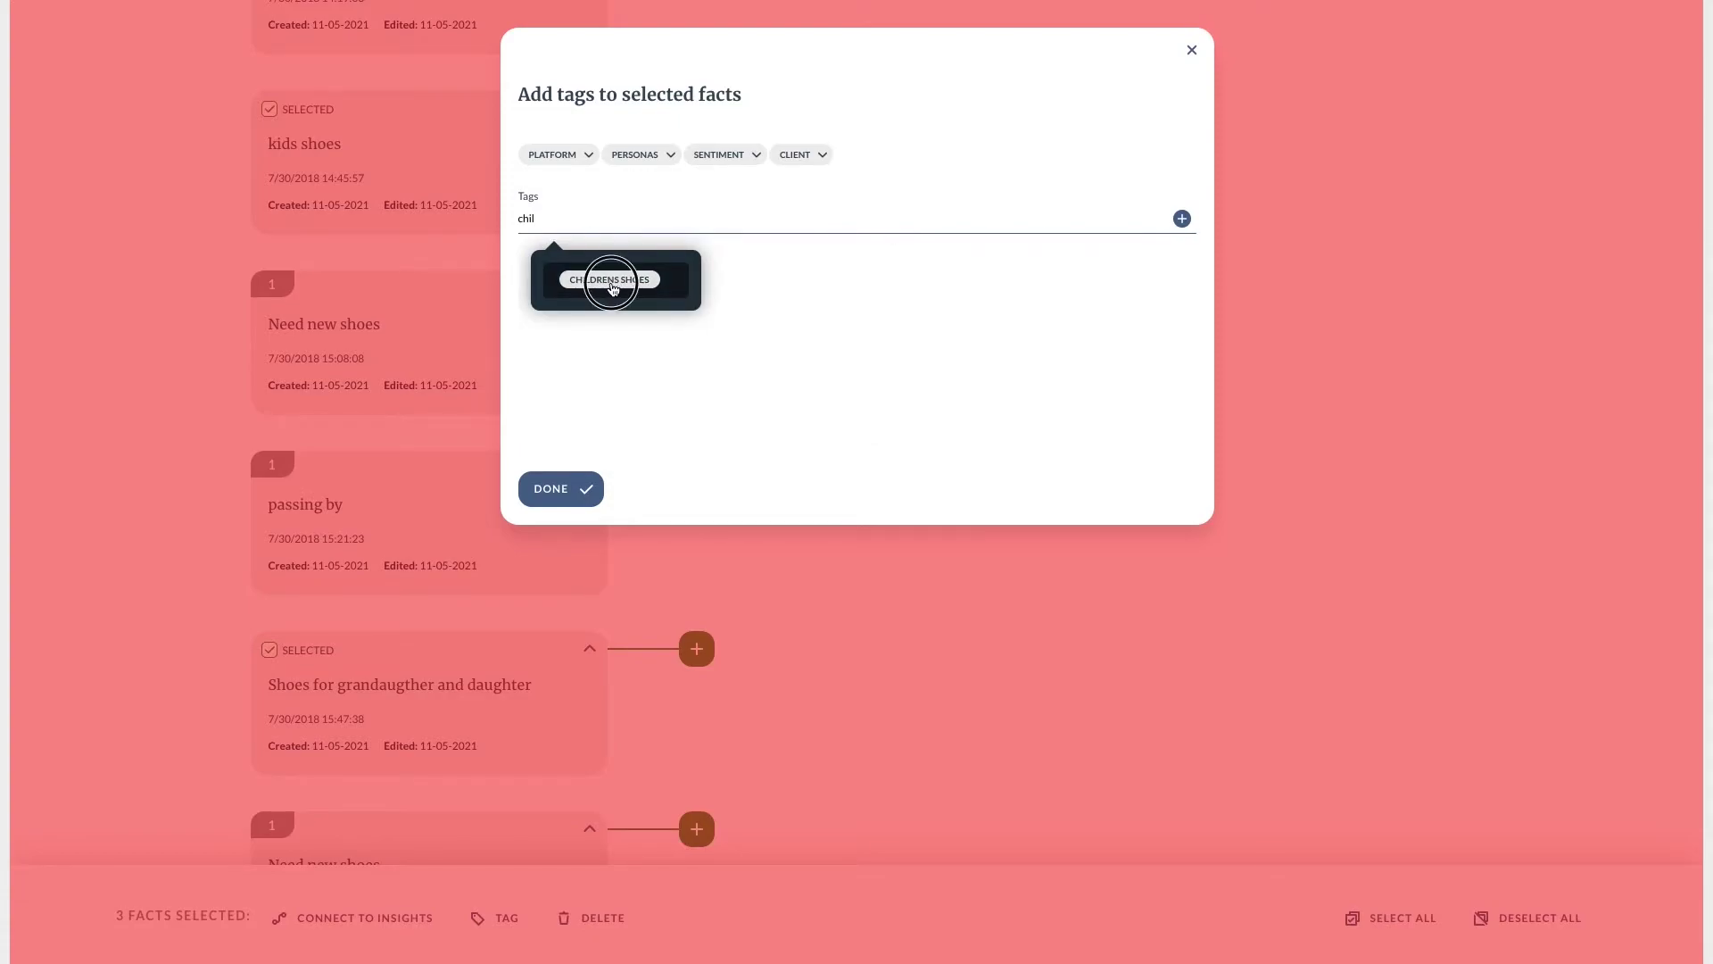
pyautogui.click(611, 279)
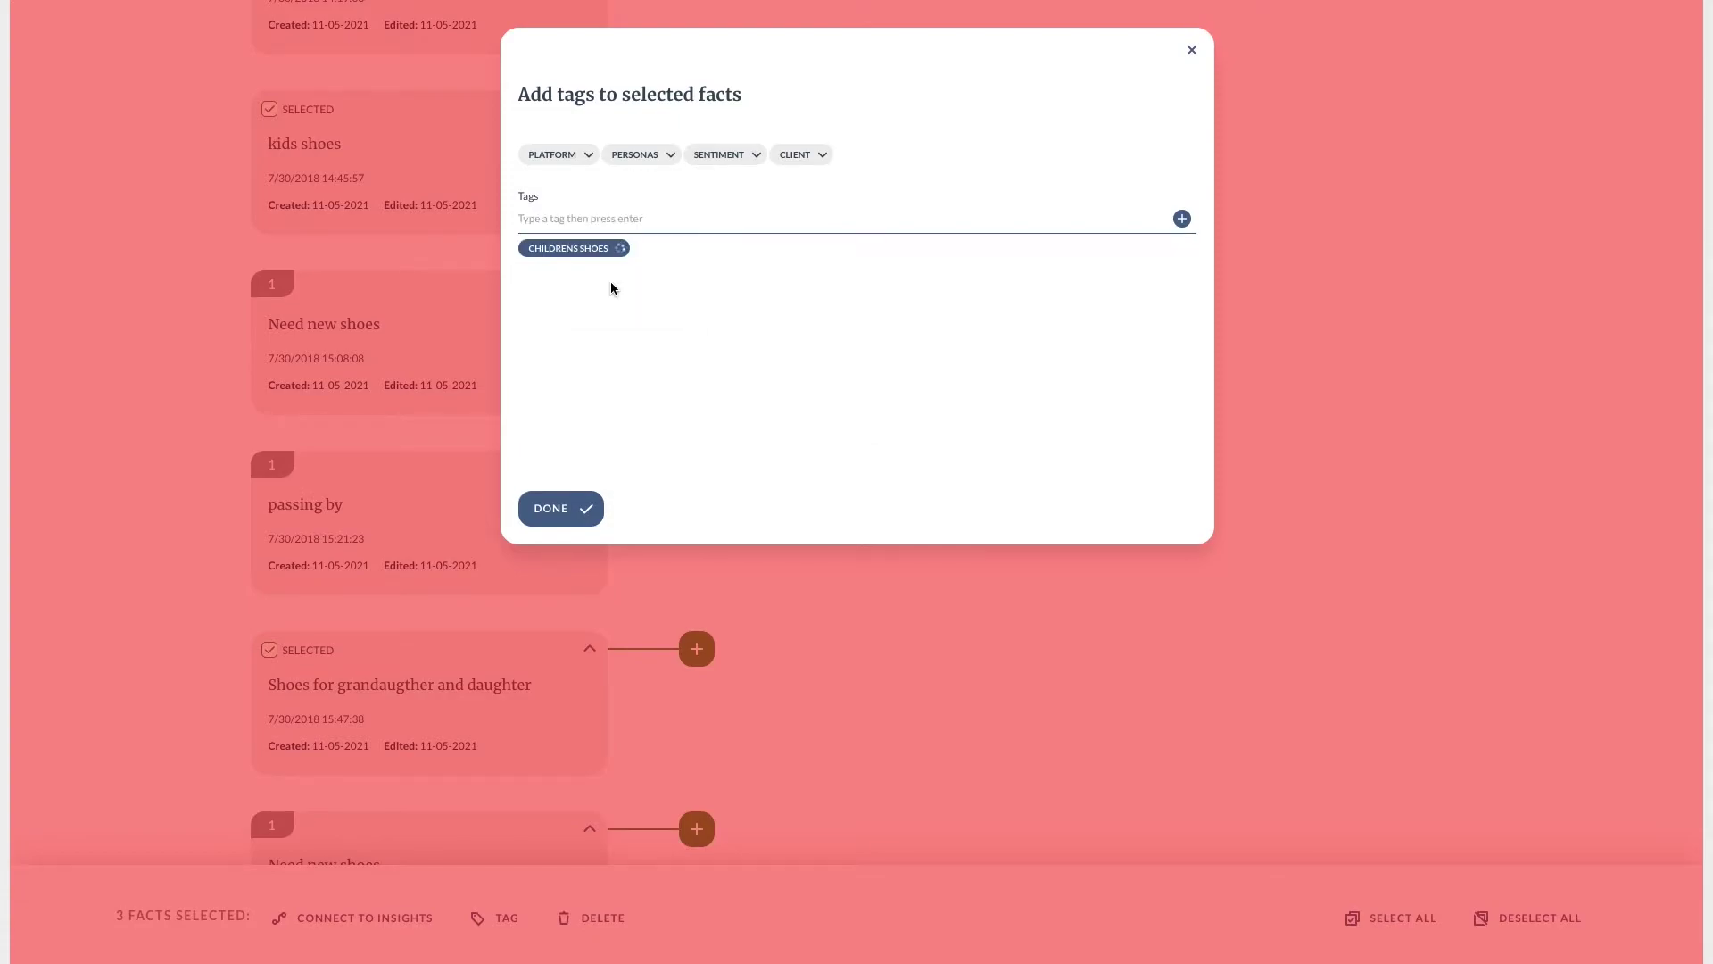
pyautogui.click(592, 507)
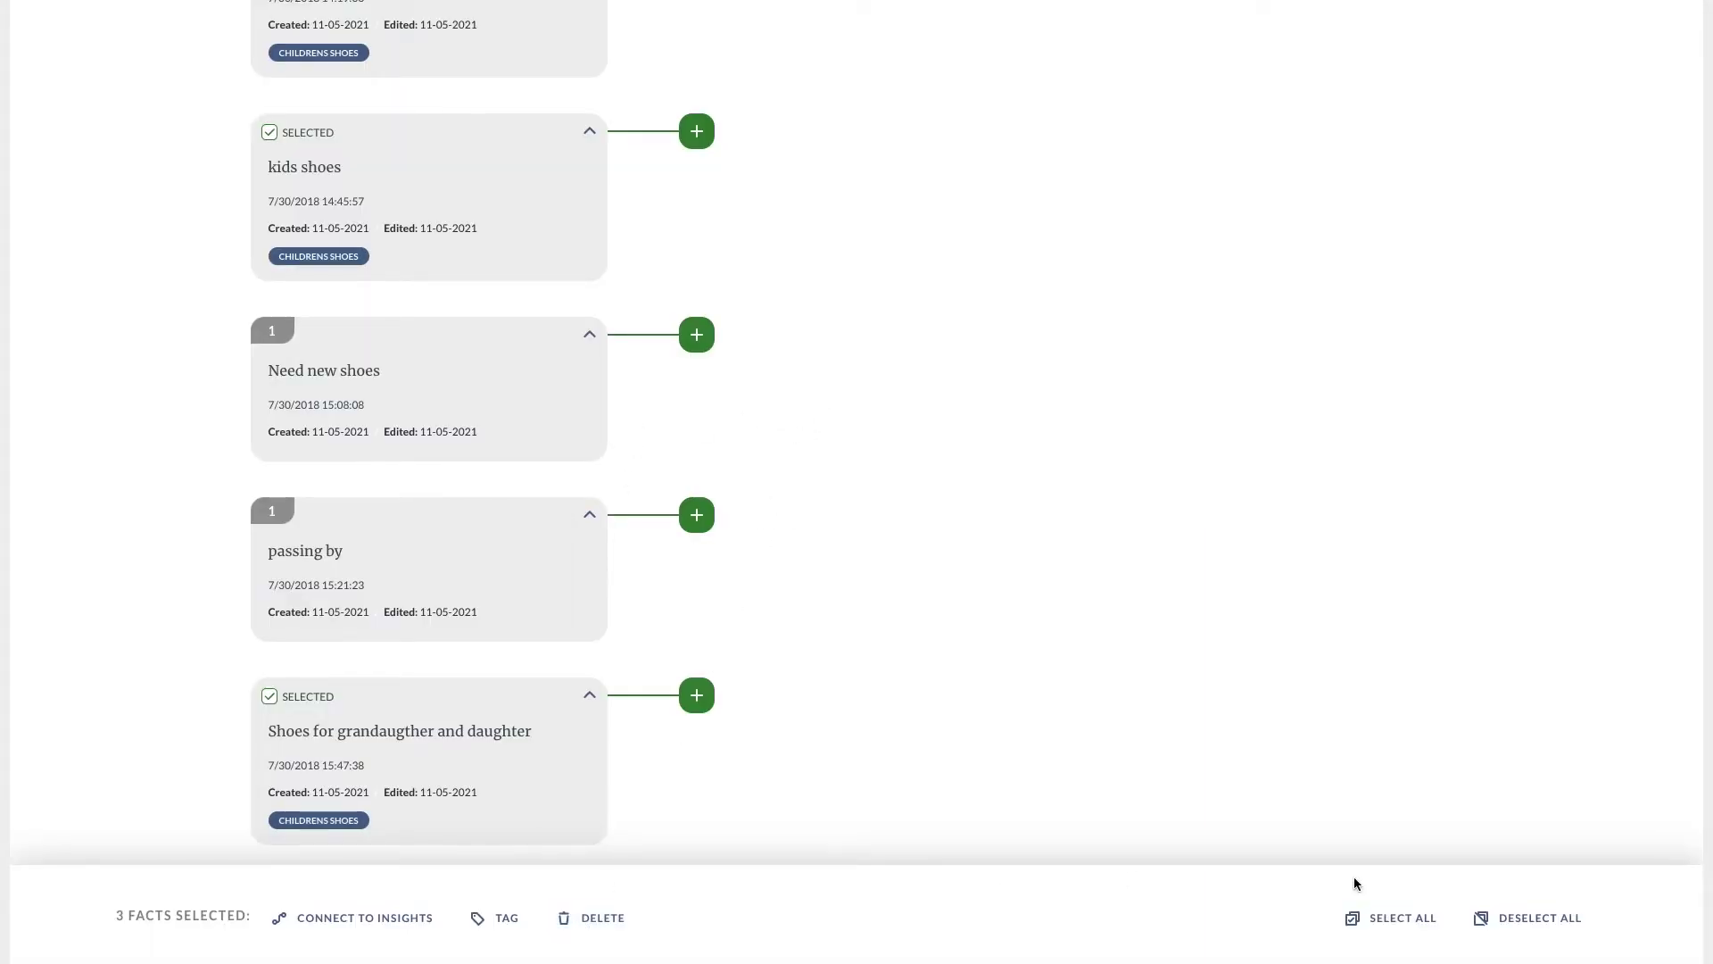
pyautogui.click(1537, 919)
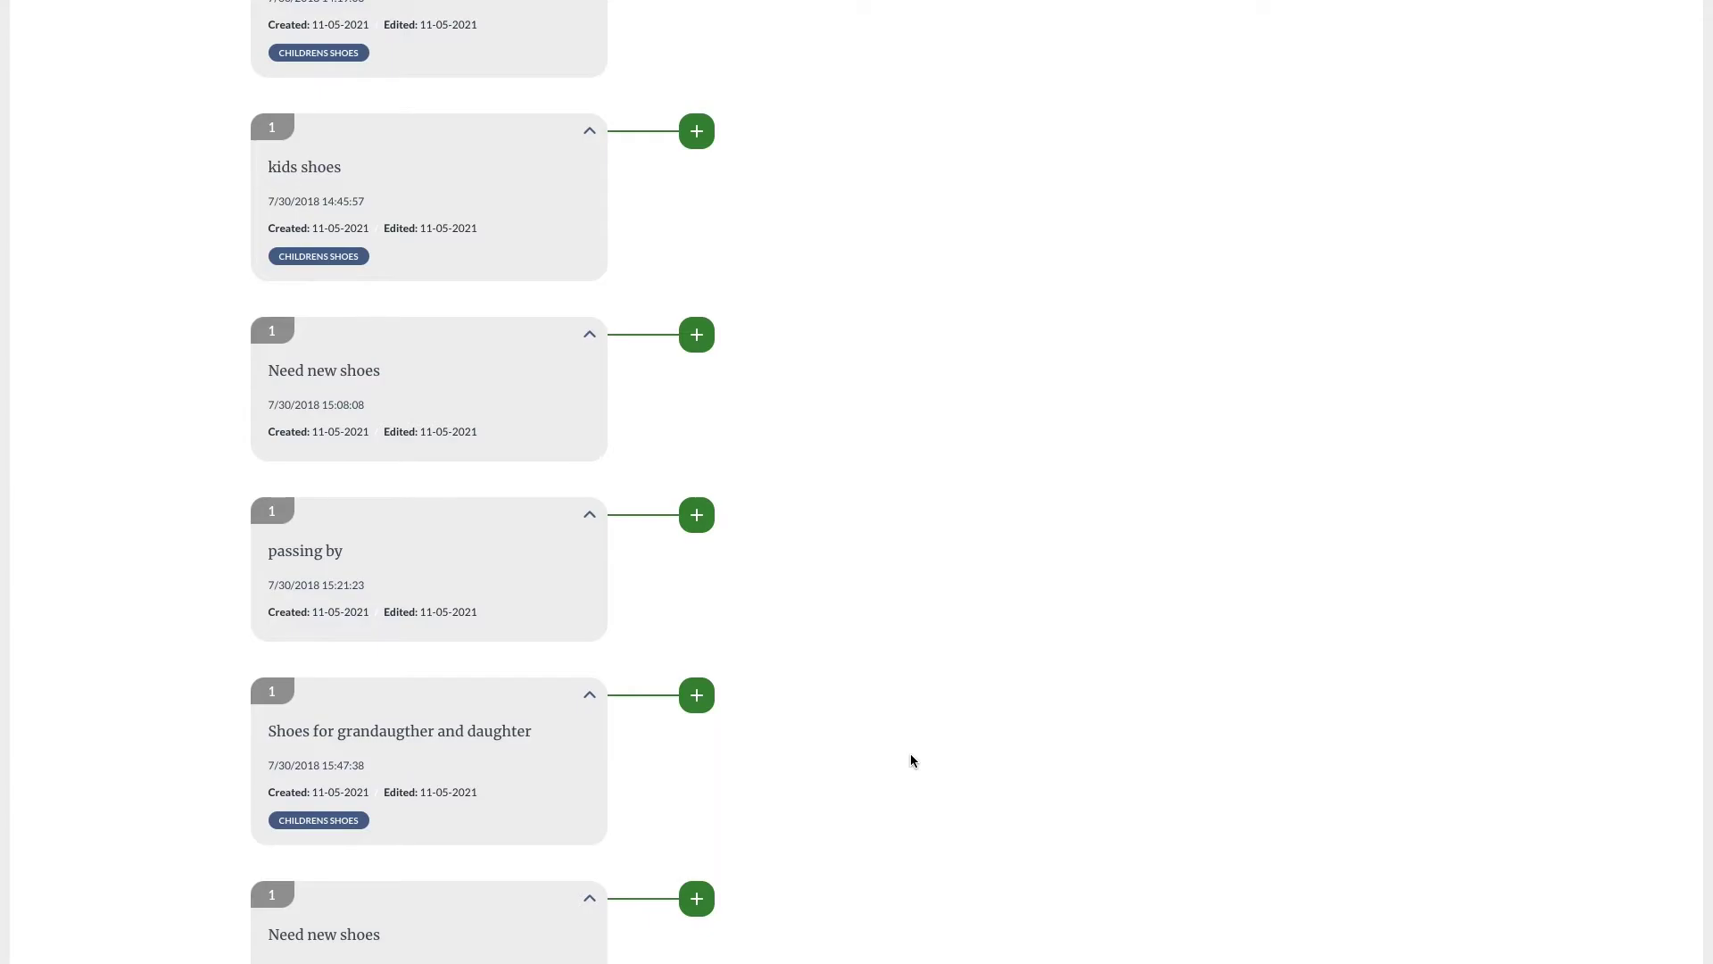
# - Create a new insight on the granddaughter-and-daughter fact: 'Customers buying for children aren't always parents or guardians'
pyautogui.click(697, 695)
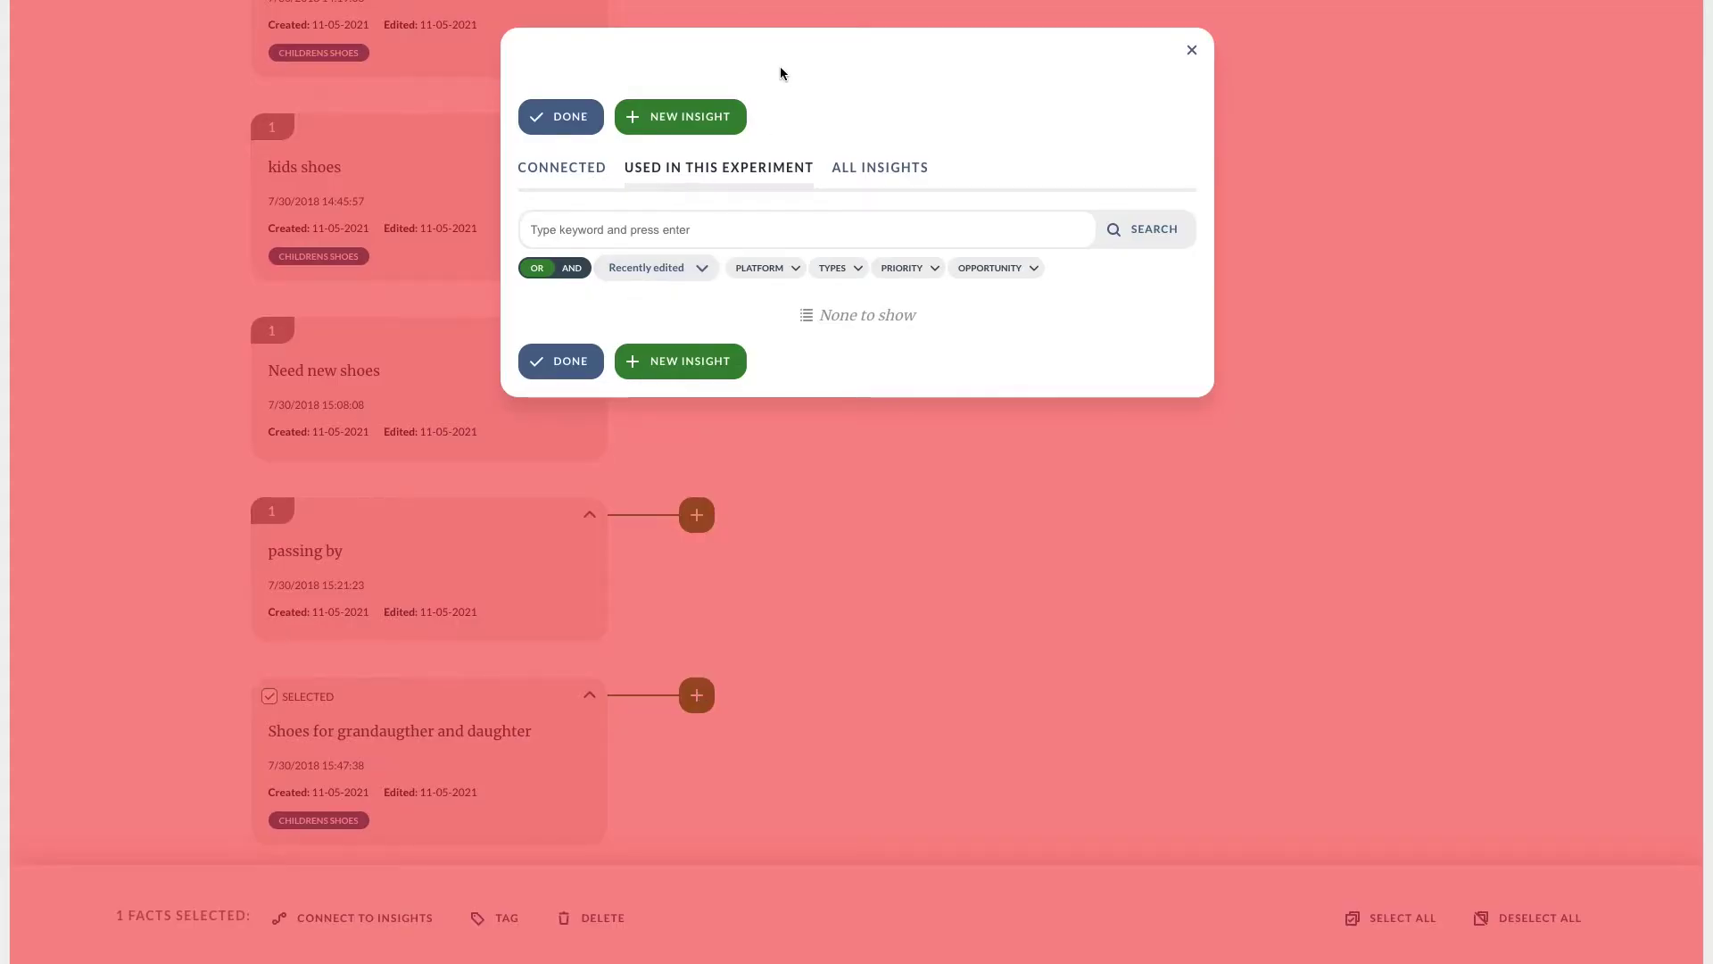
pyautogui.click(704, 115)
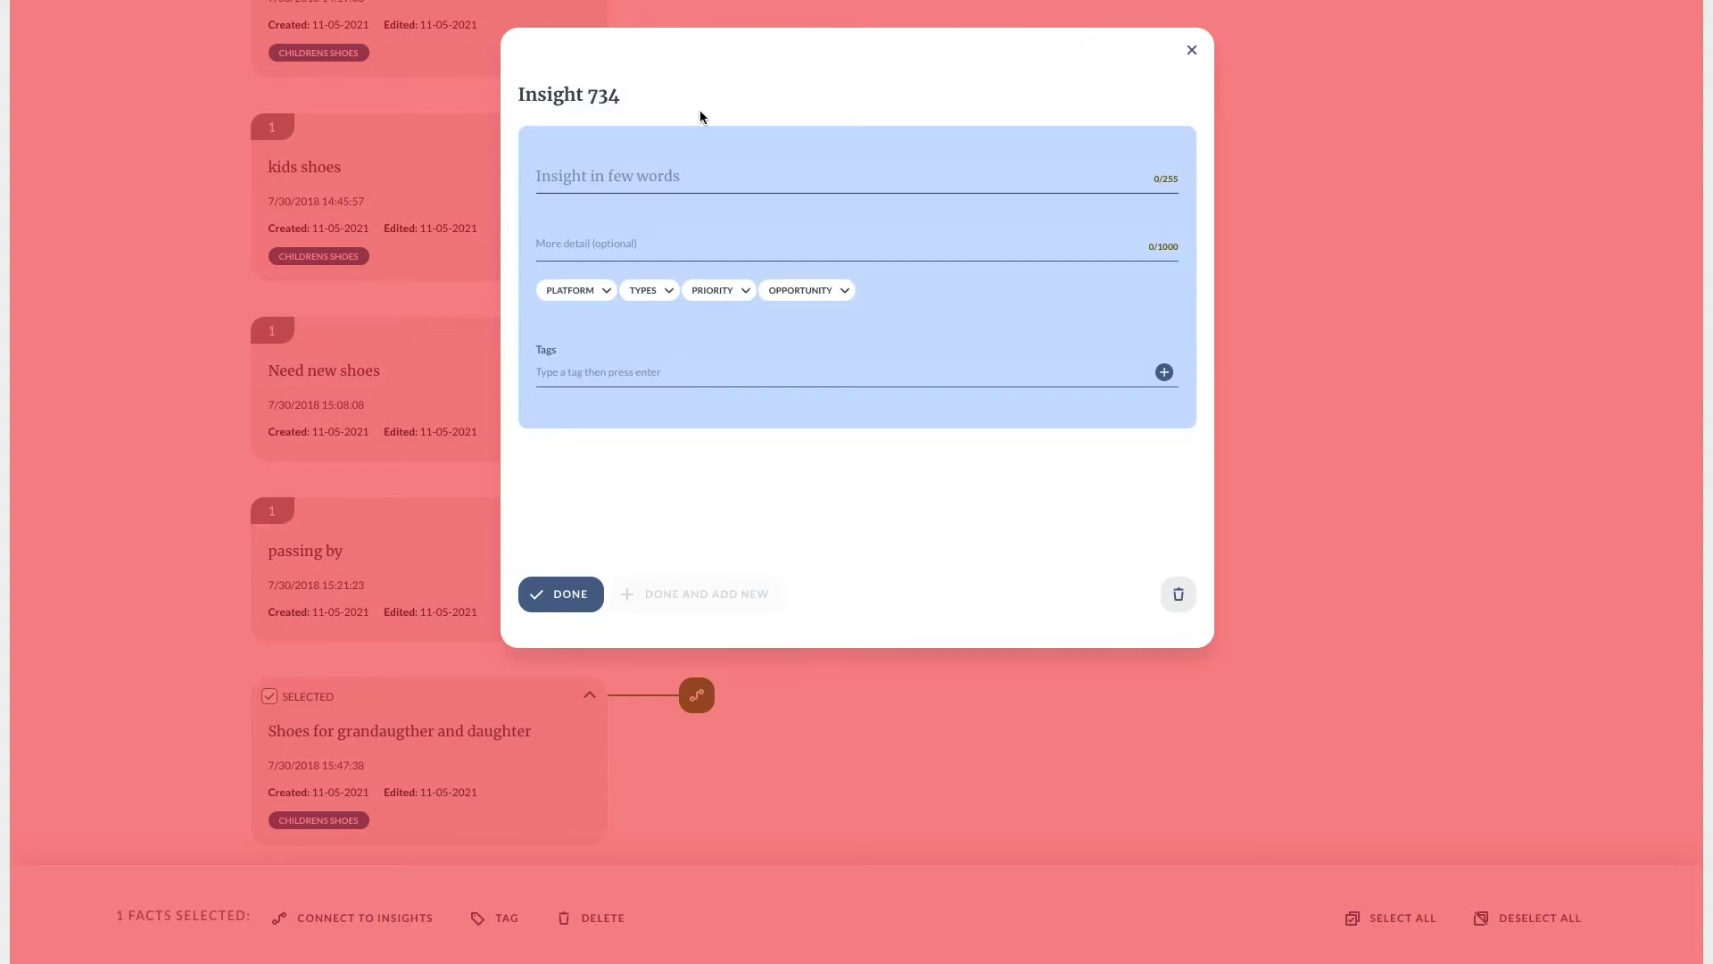
pyautogui.write('Customers buying for children aren’t always parents or guardians')
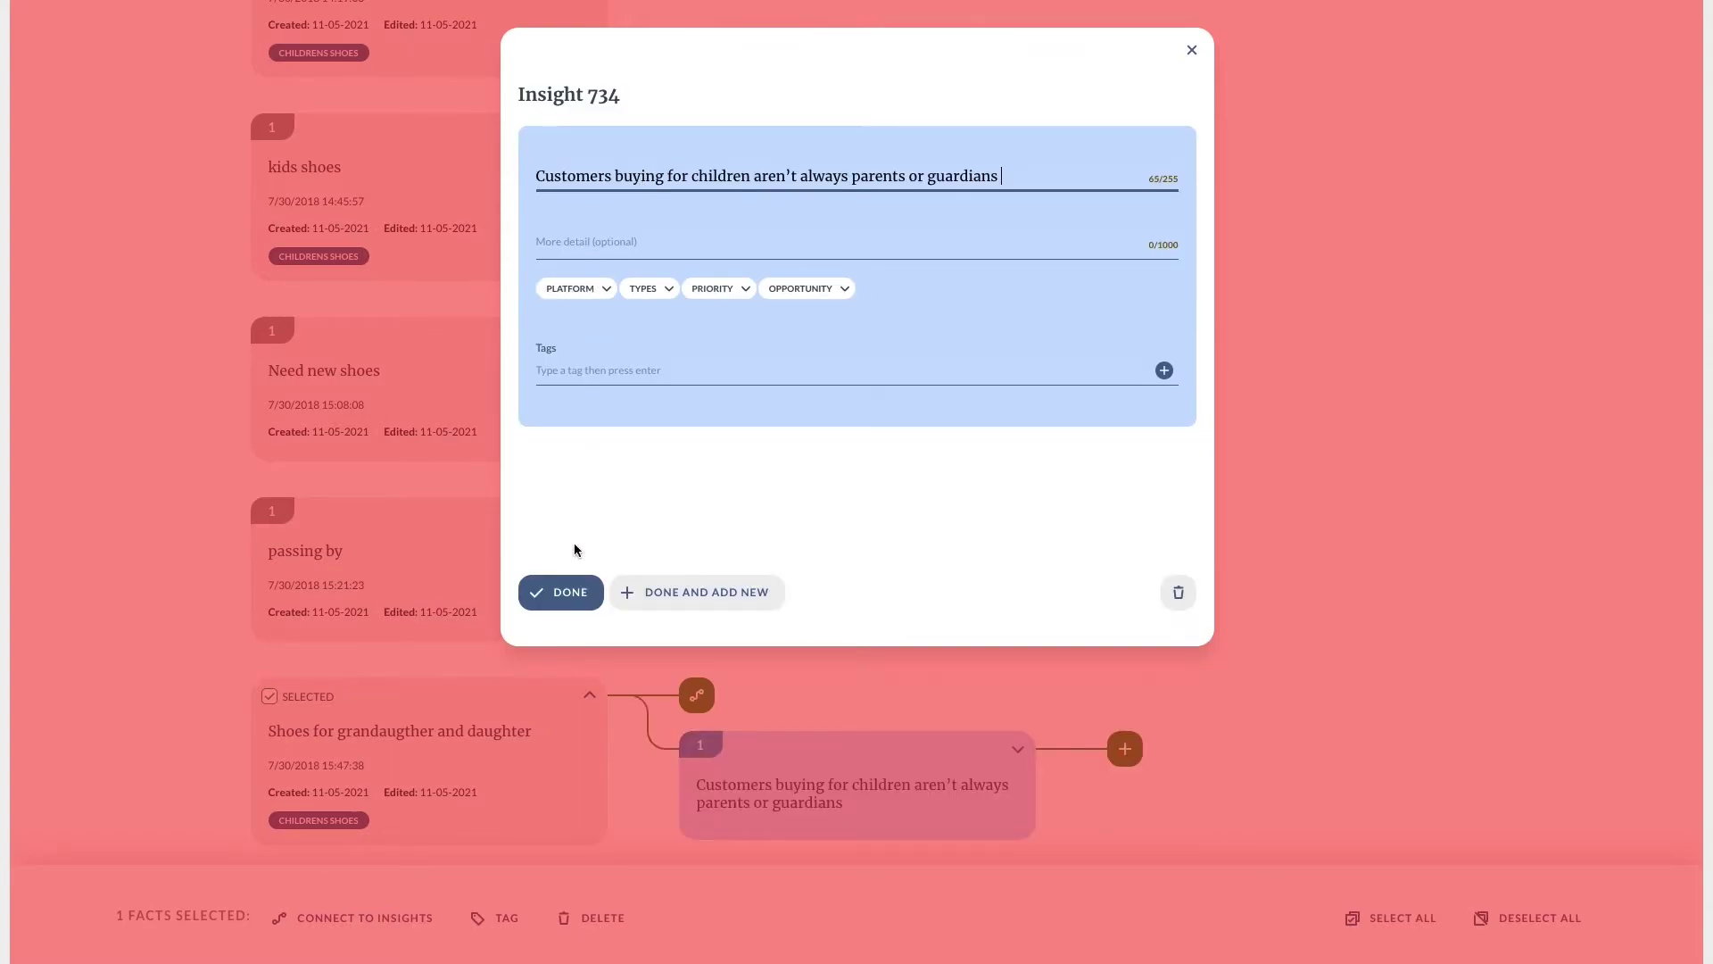
pyautogui.click(554, 600)
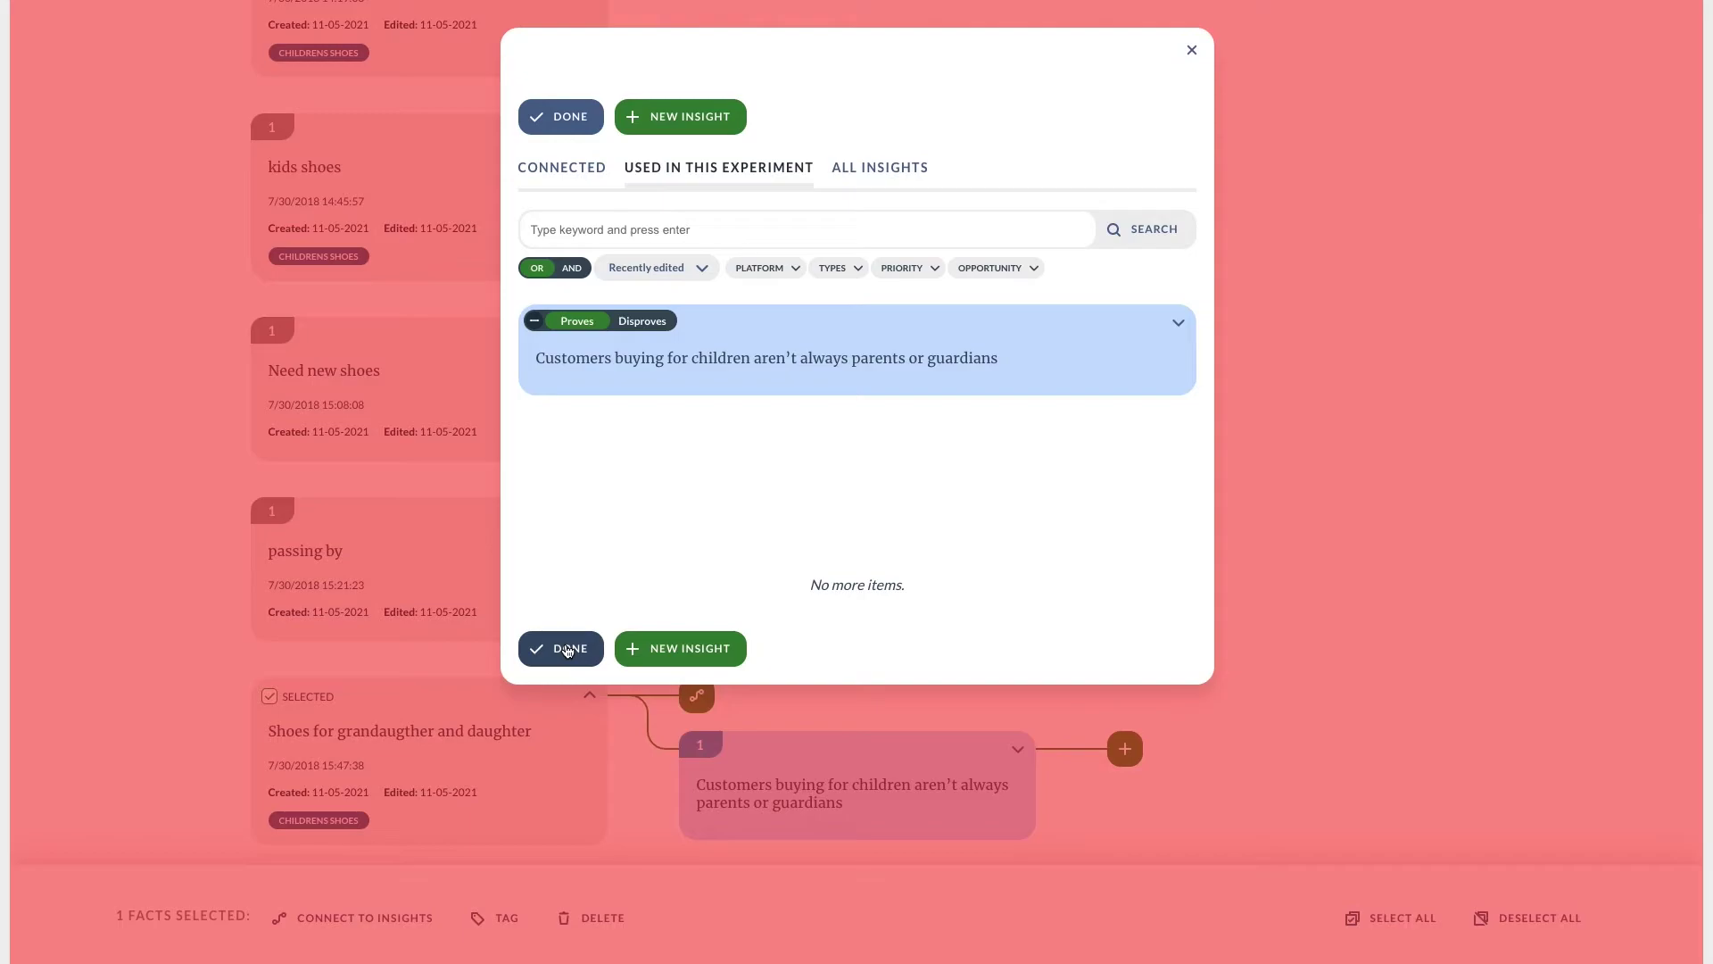
pyautogui.click(567, 650)
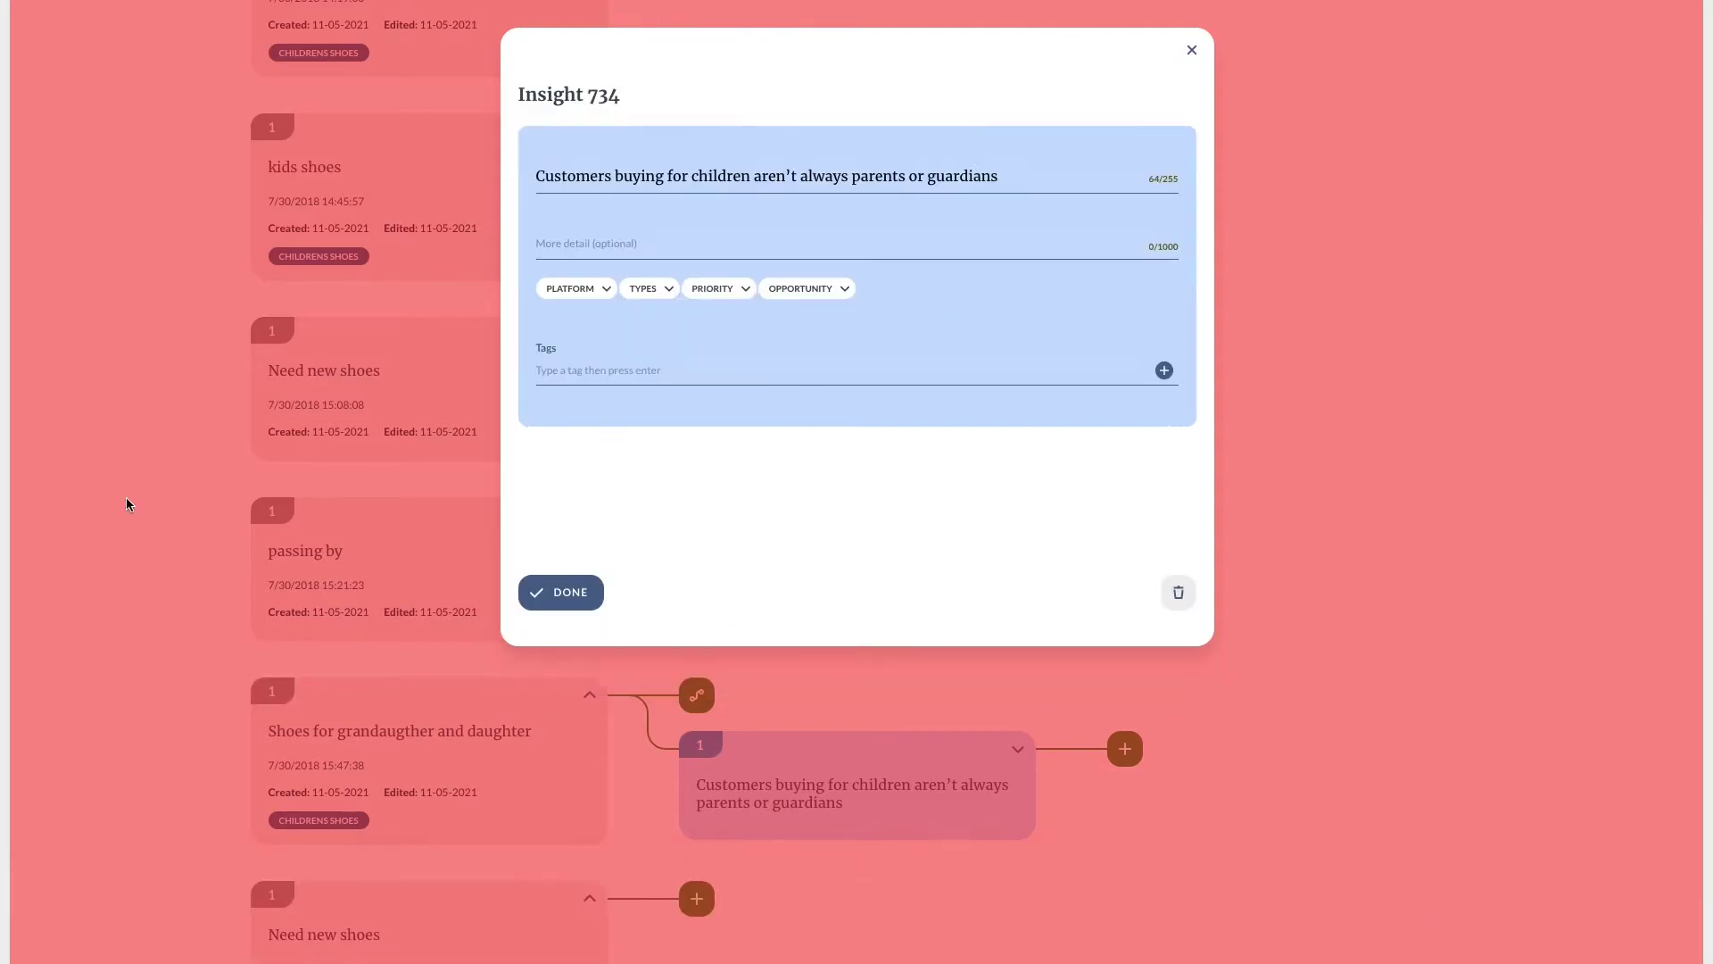
# - Add the insight's detailed explanation and set its platform to IN STORE
pyautogui.click(594, 246)
pyautogui.write('We often think anyone buying for children must be parents but that is not always the case and we can be at risk of alienating those customers who arent parents.')
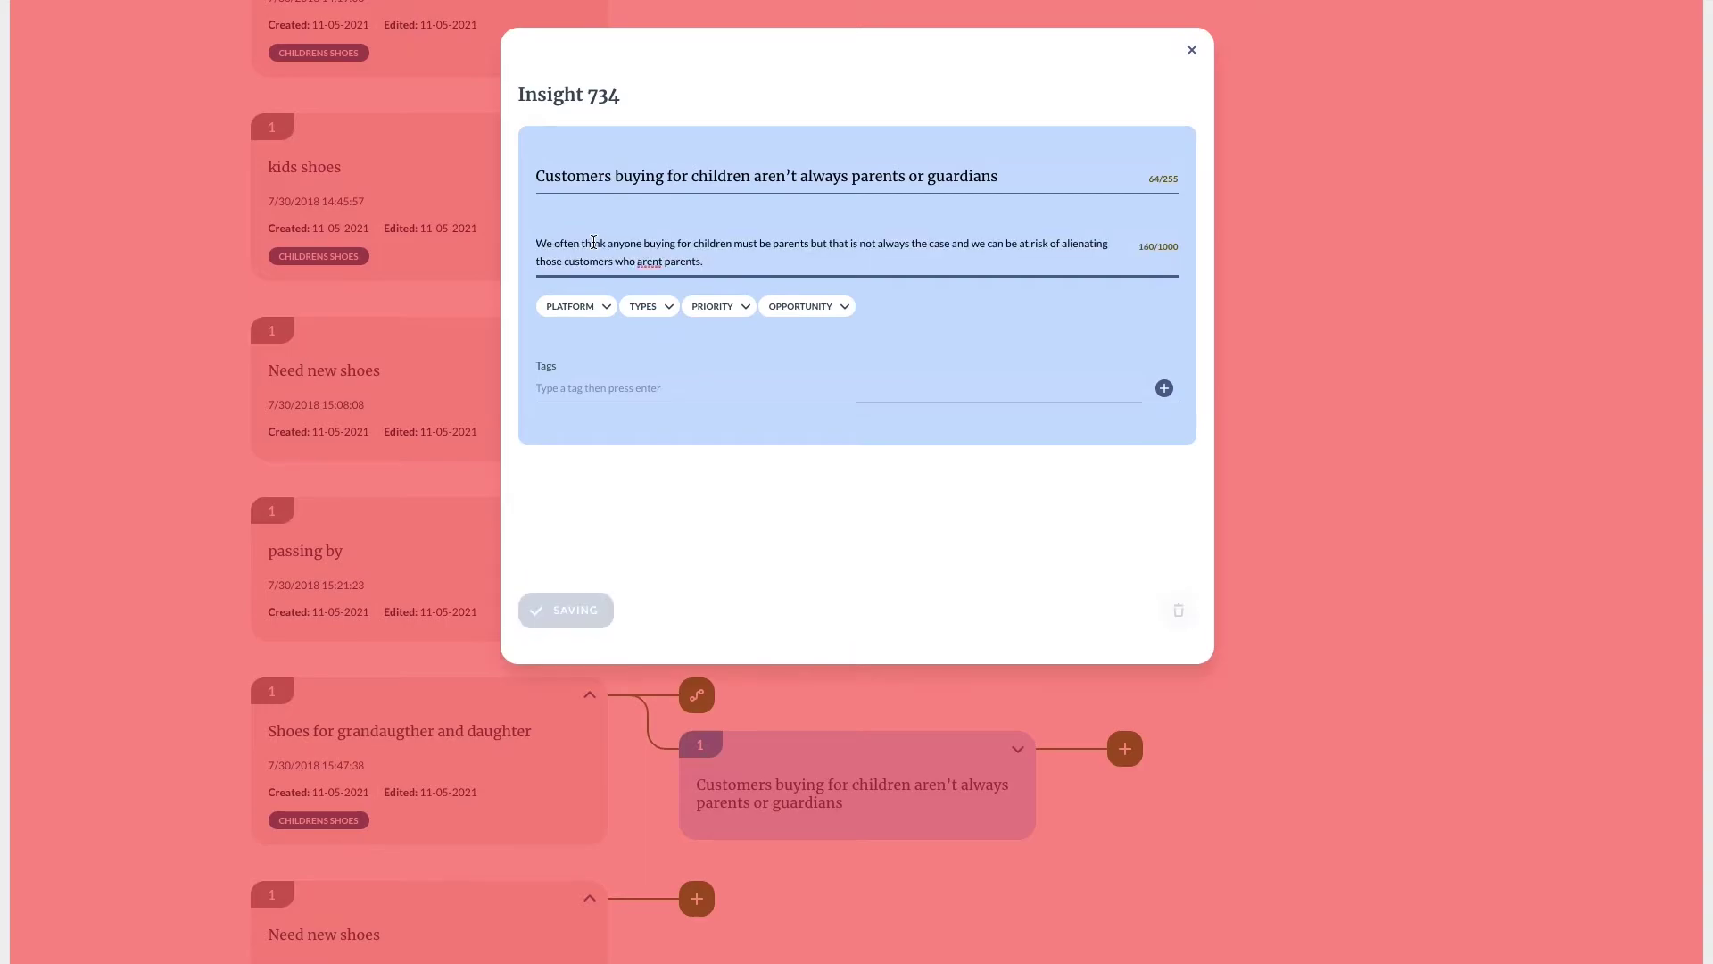
pyautogui.click(599, 305)
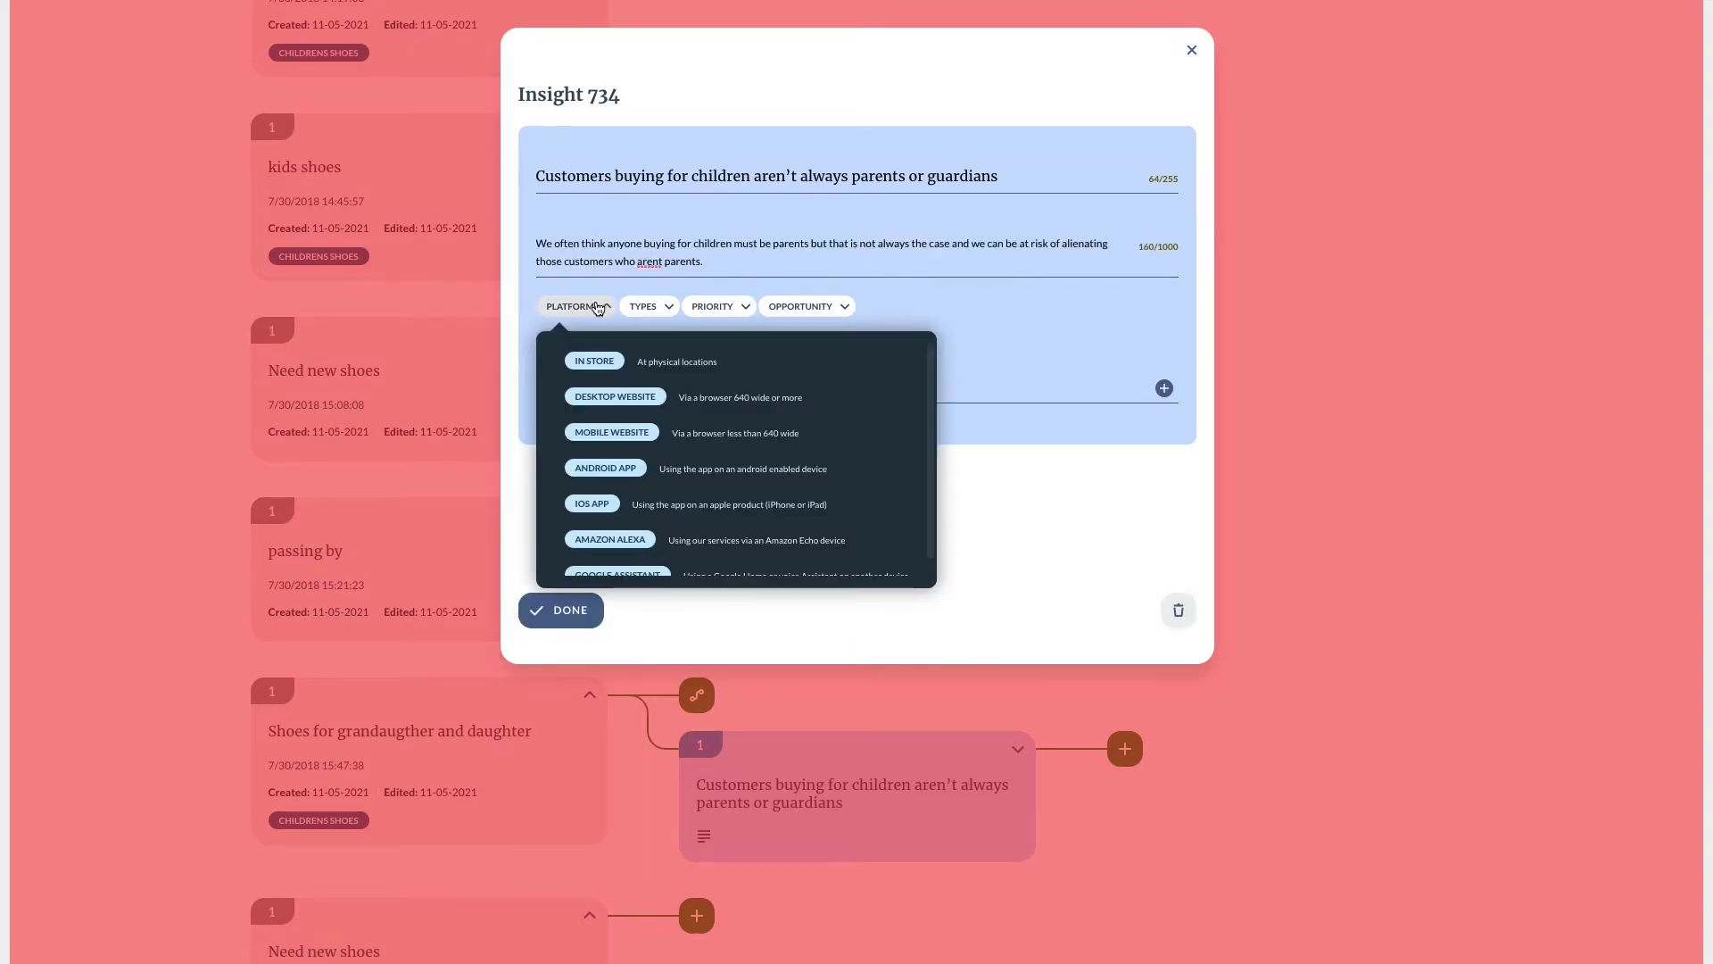
pyautogui.click(594, 363)
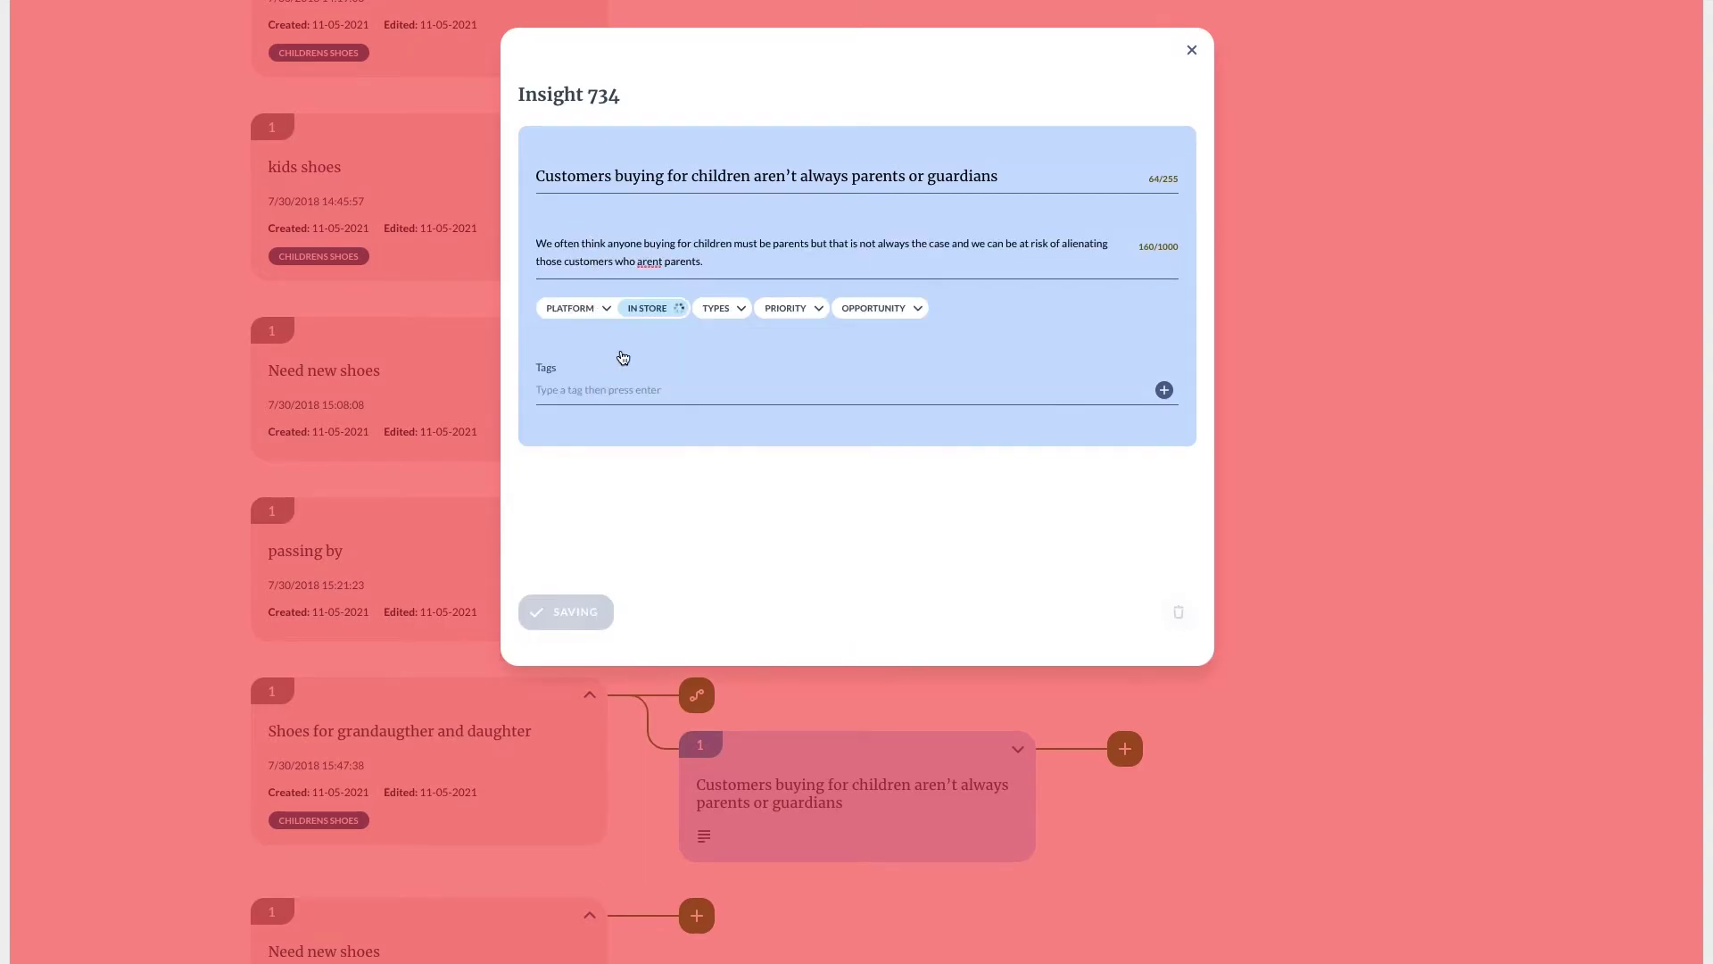
# - Set opportunity FIRST TIME and CONVERSION, priority 4 - High, and type GUIDANCE
pyautogui.click(870, 310)
pyautogui.click(886, 469)
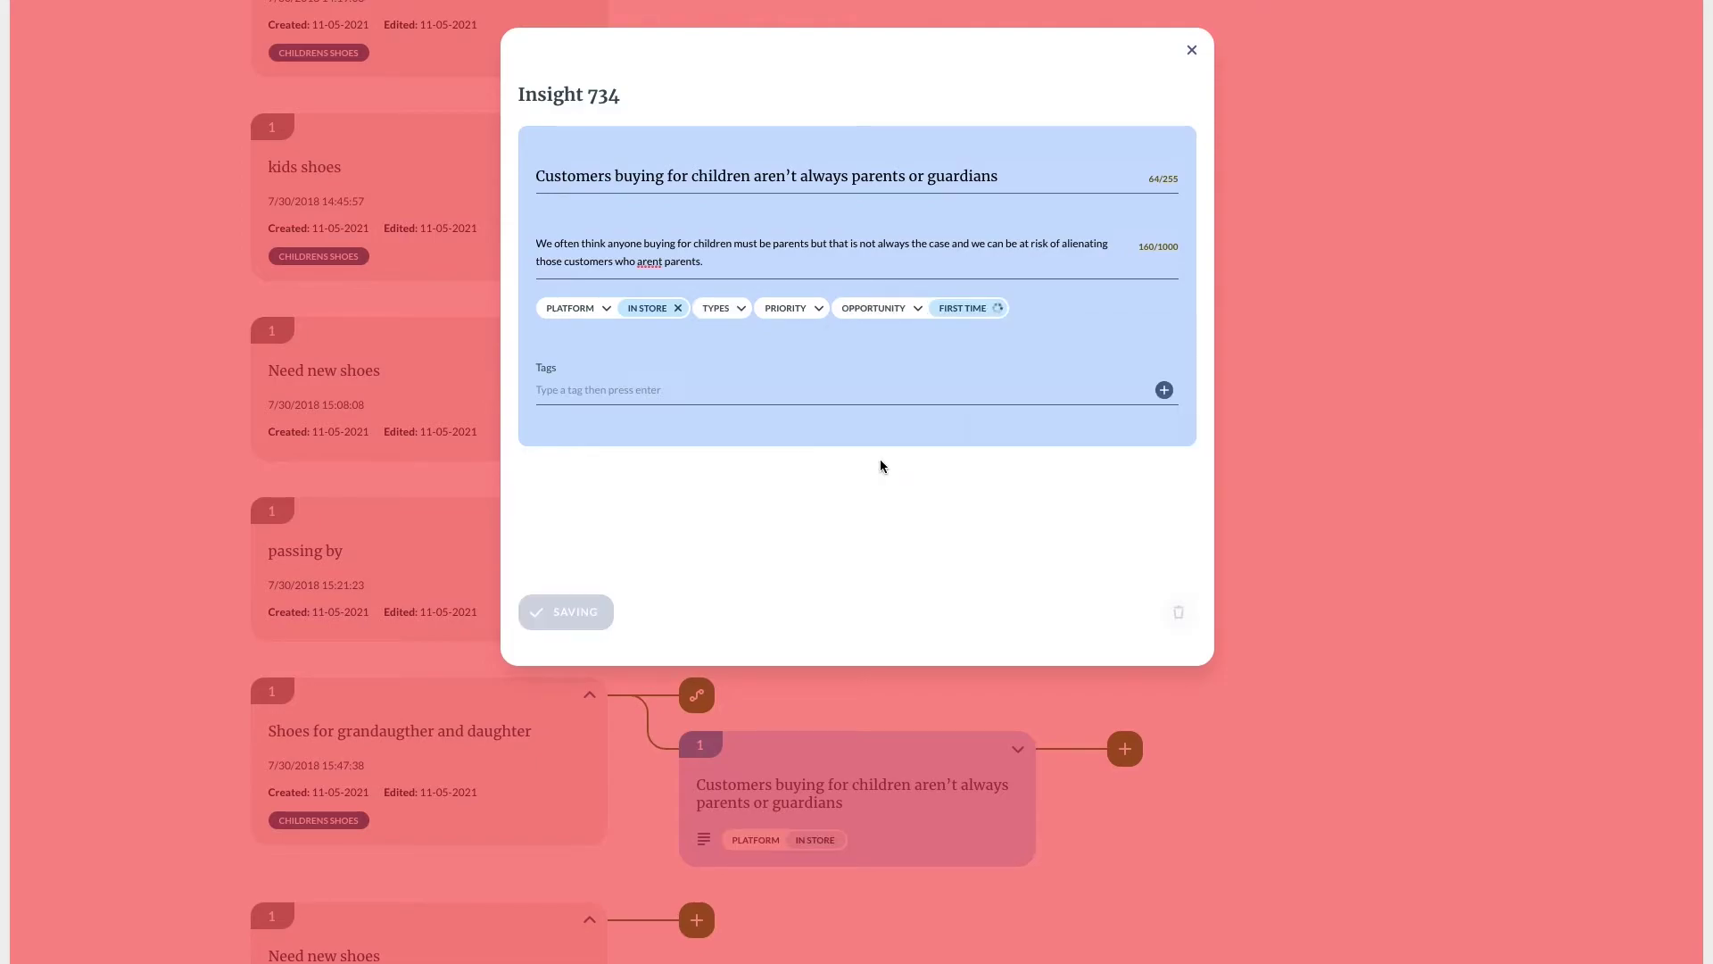
pyautogui.click(924, 305)
pyautogui.click(927, 431)
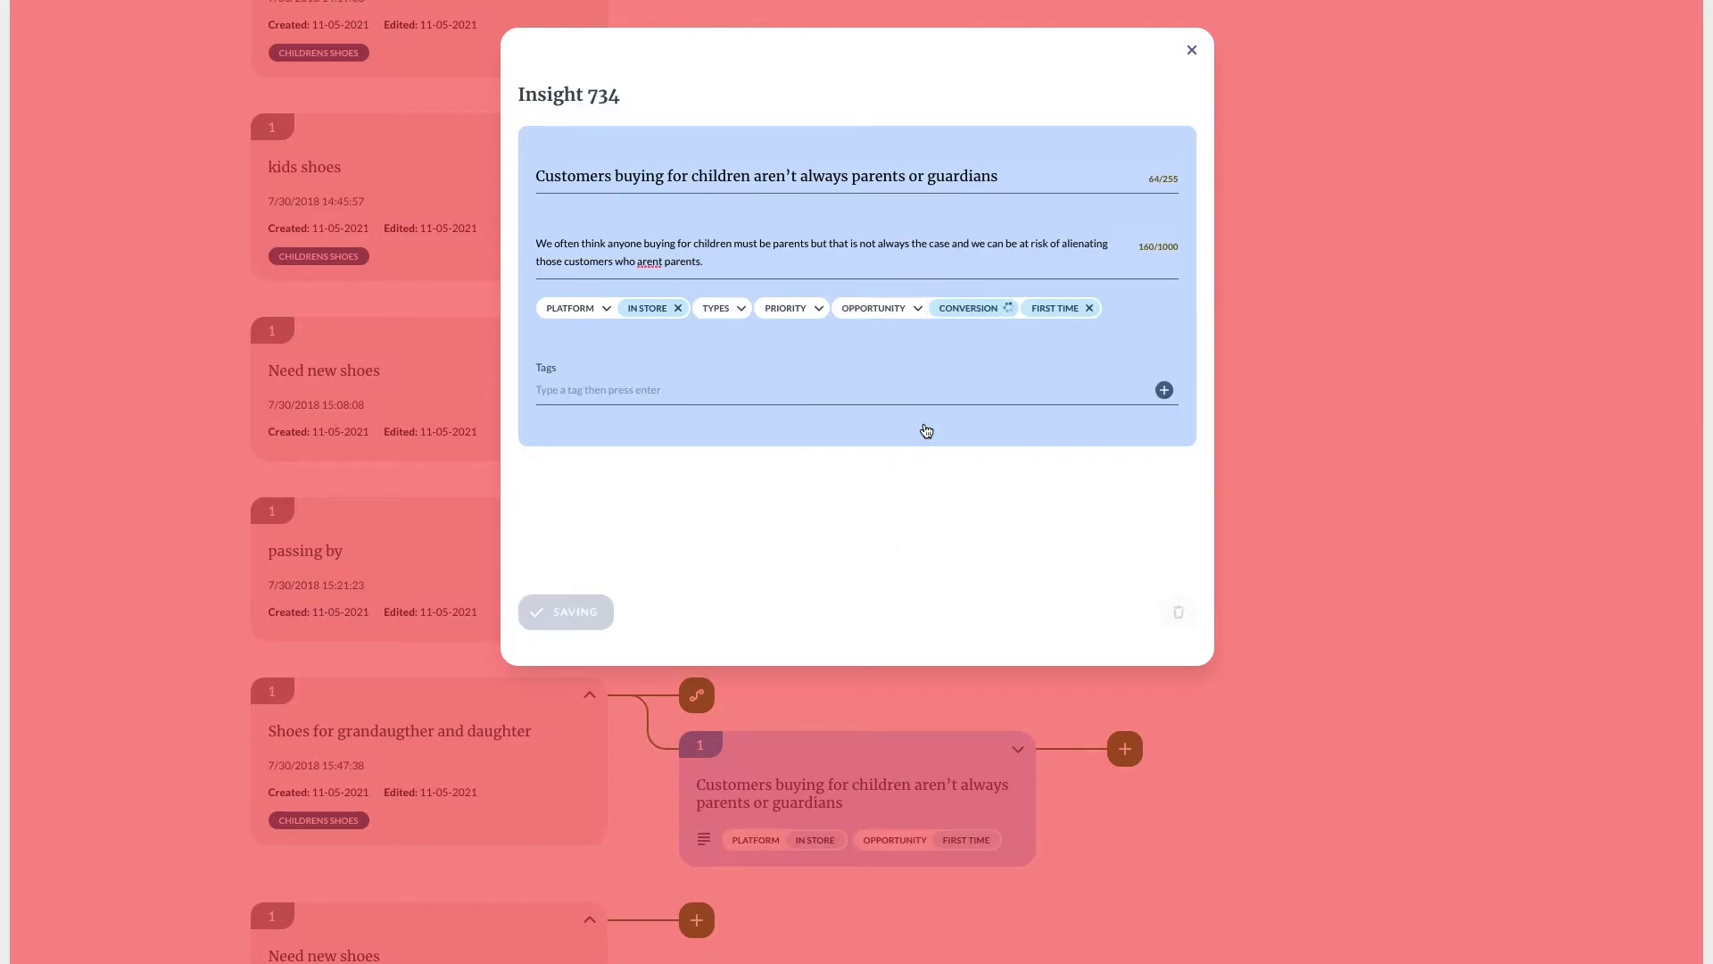
pyautogui.click(808, 310)
pyautogui.click(808, 399)
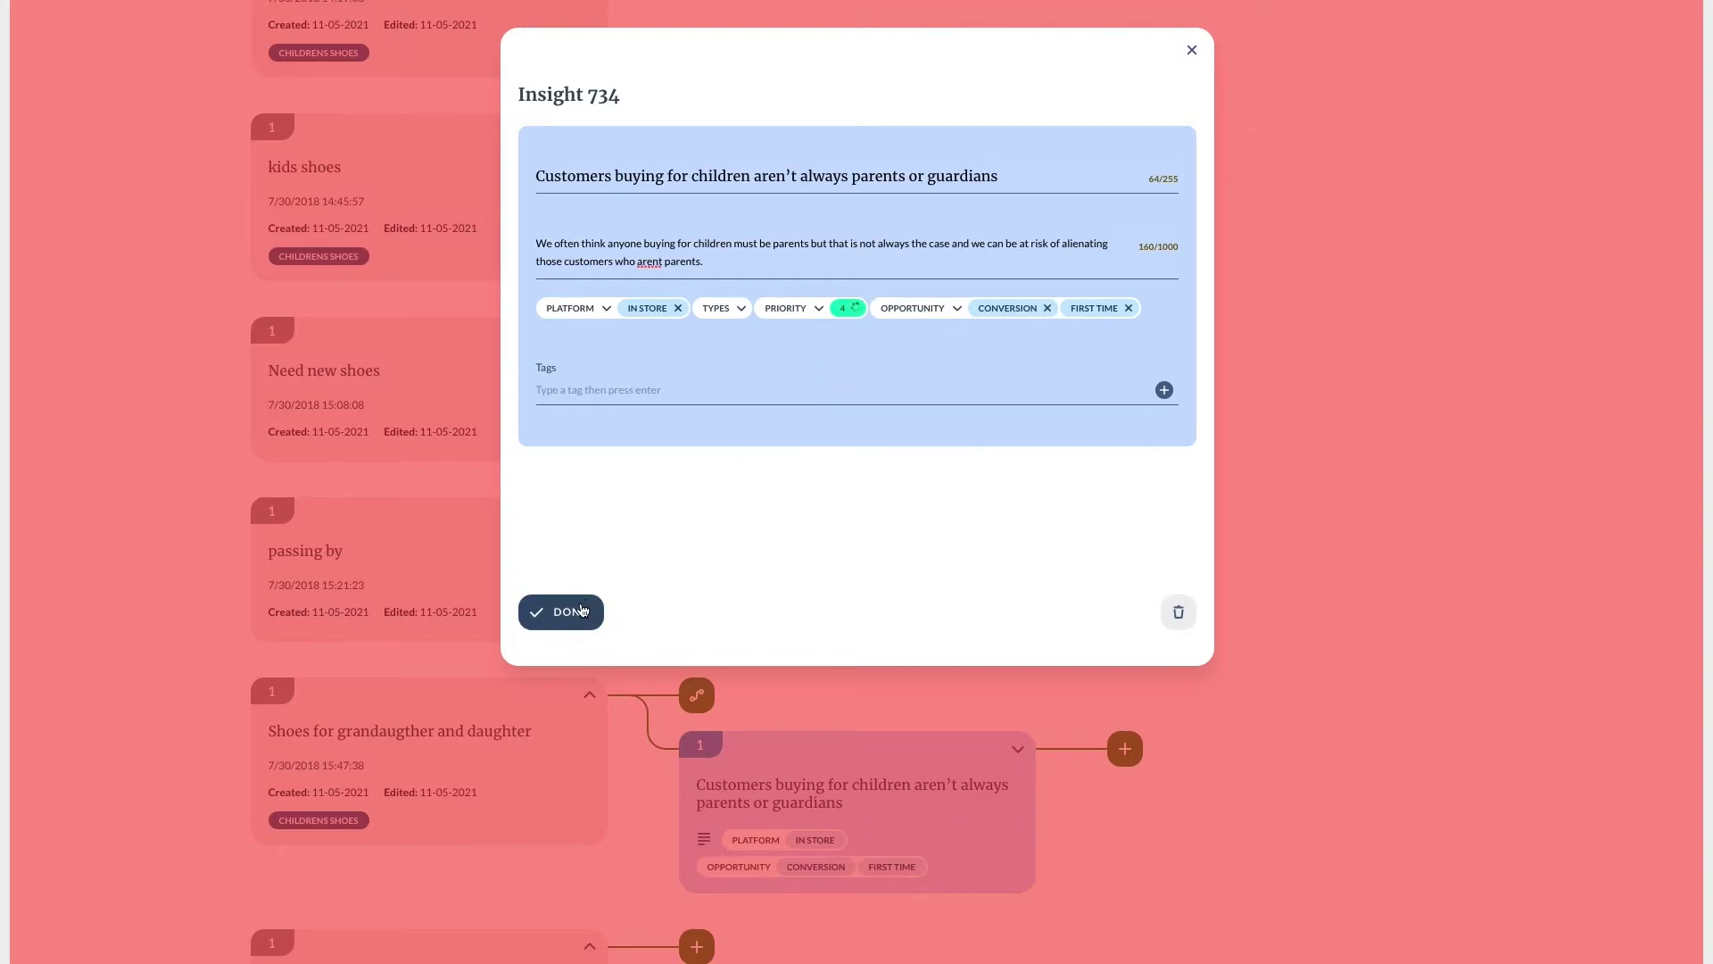
pyautogui.click(743, 312)
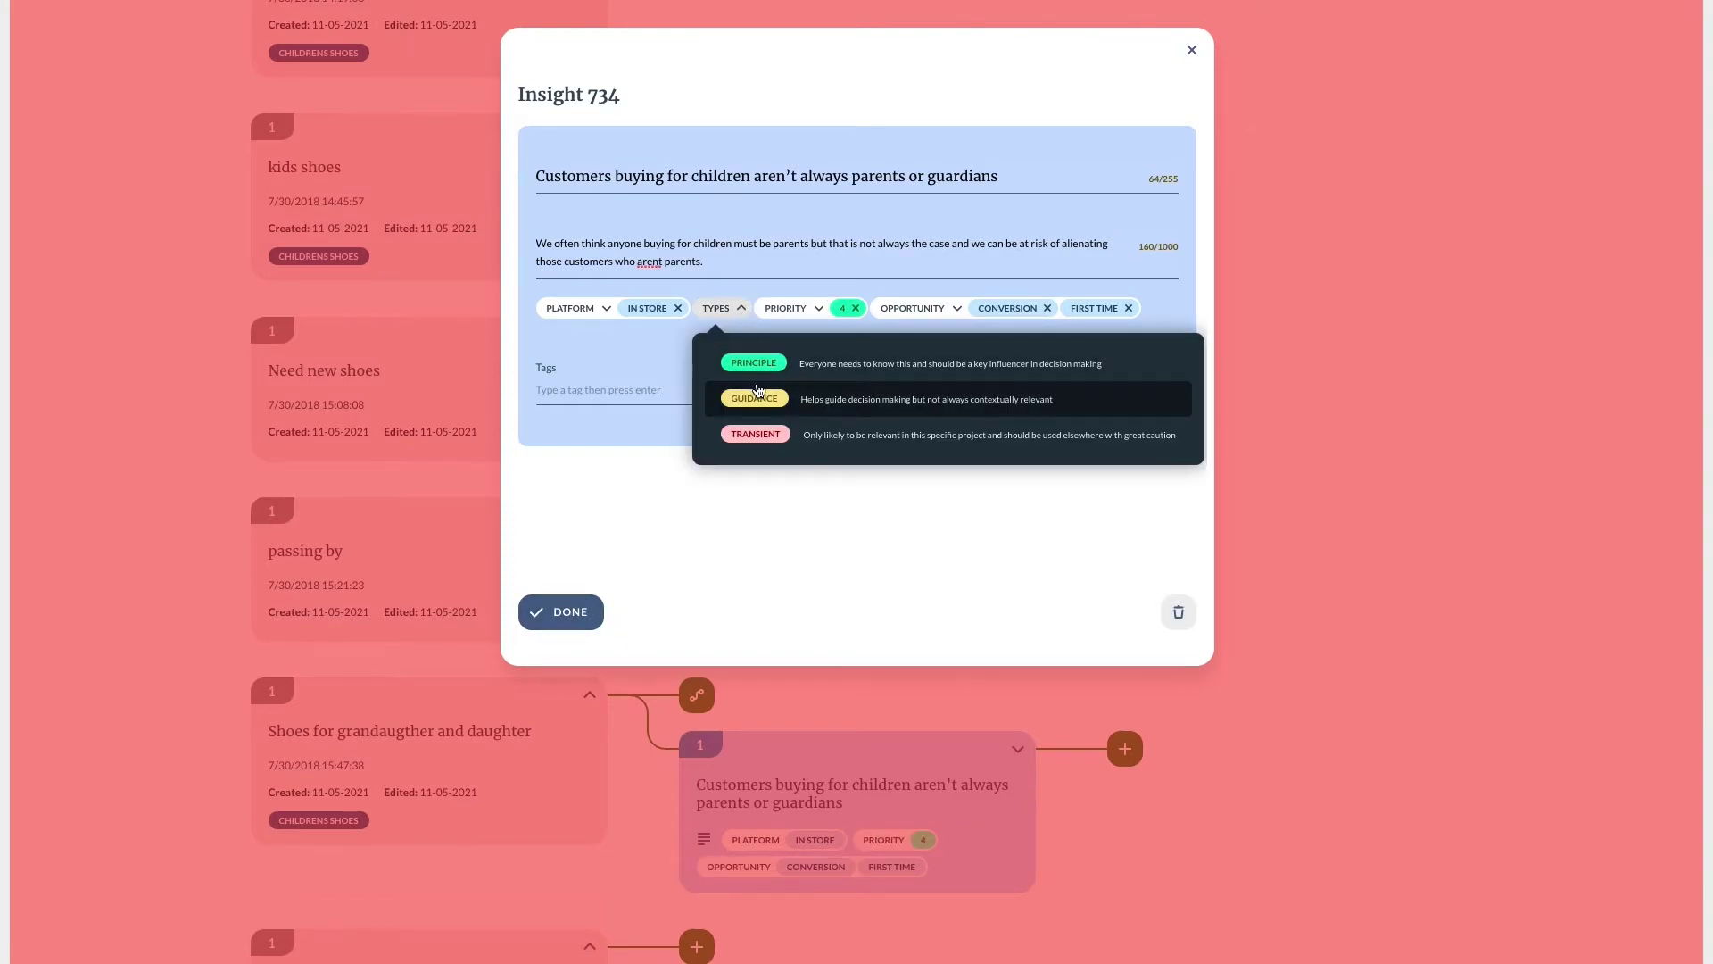
pyautogui.click(759, 401)
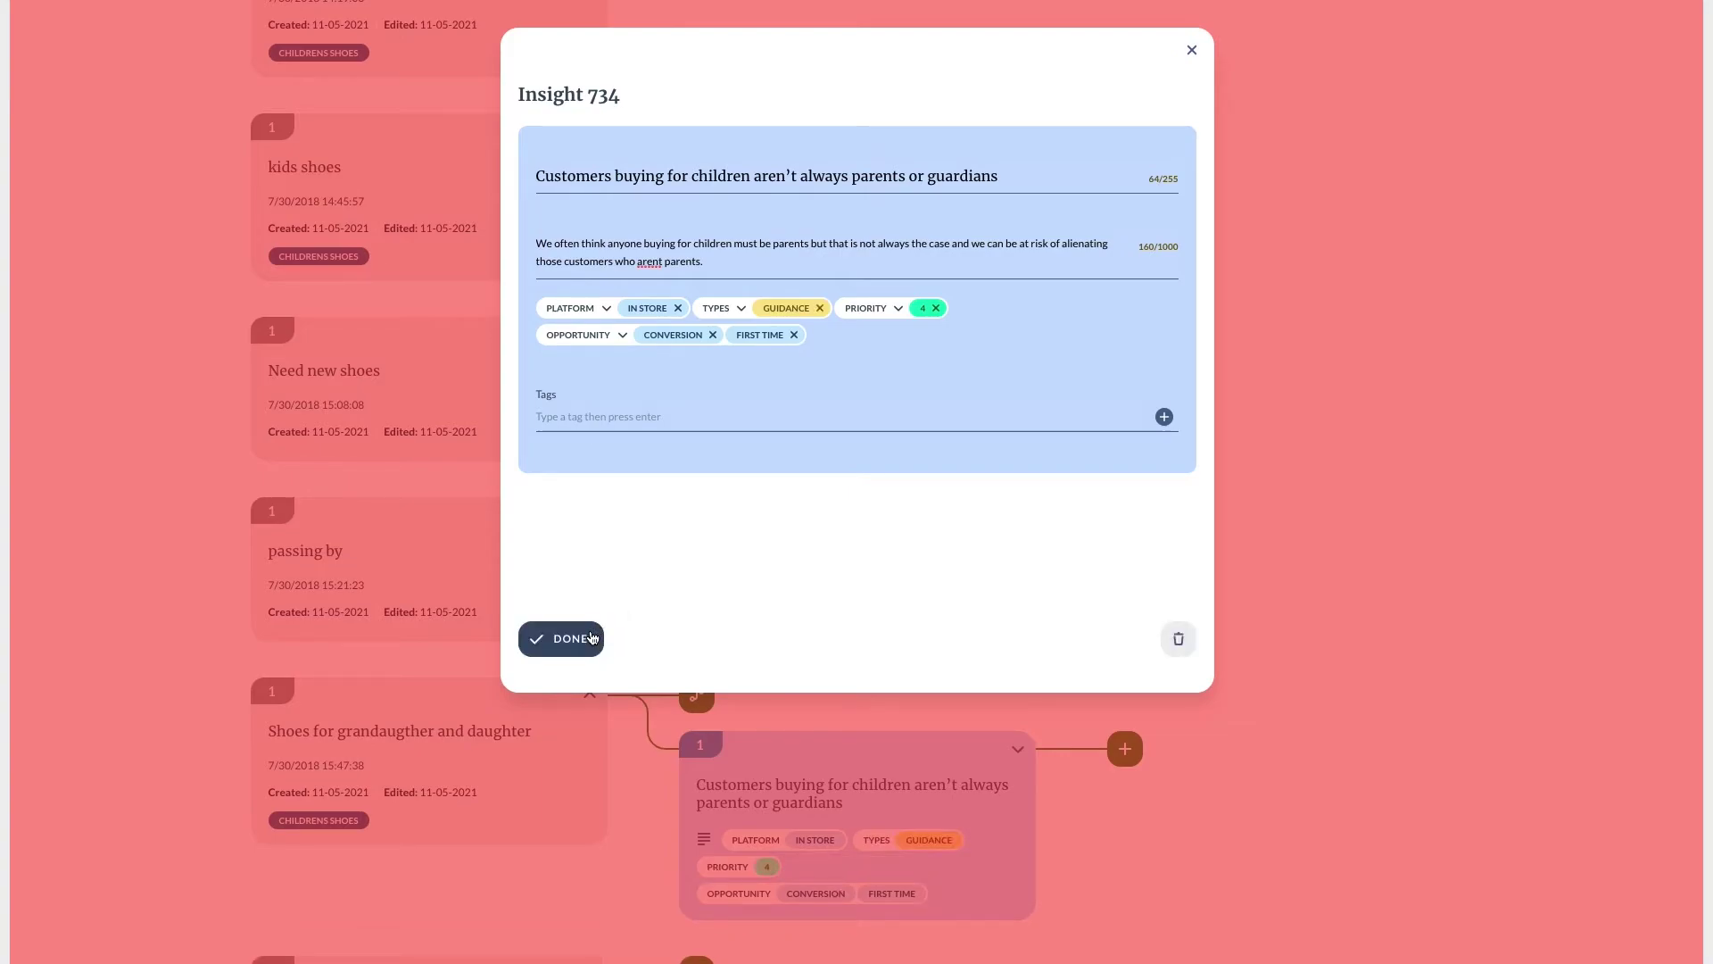
# - Tag the insight PARENTS and save it
pyautogui.click(612, 425)
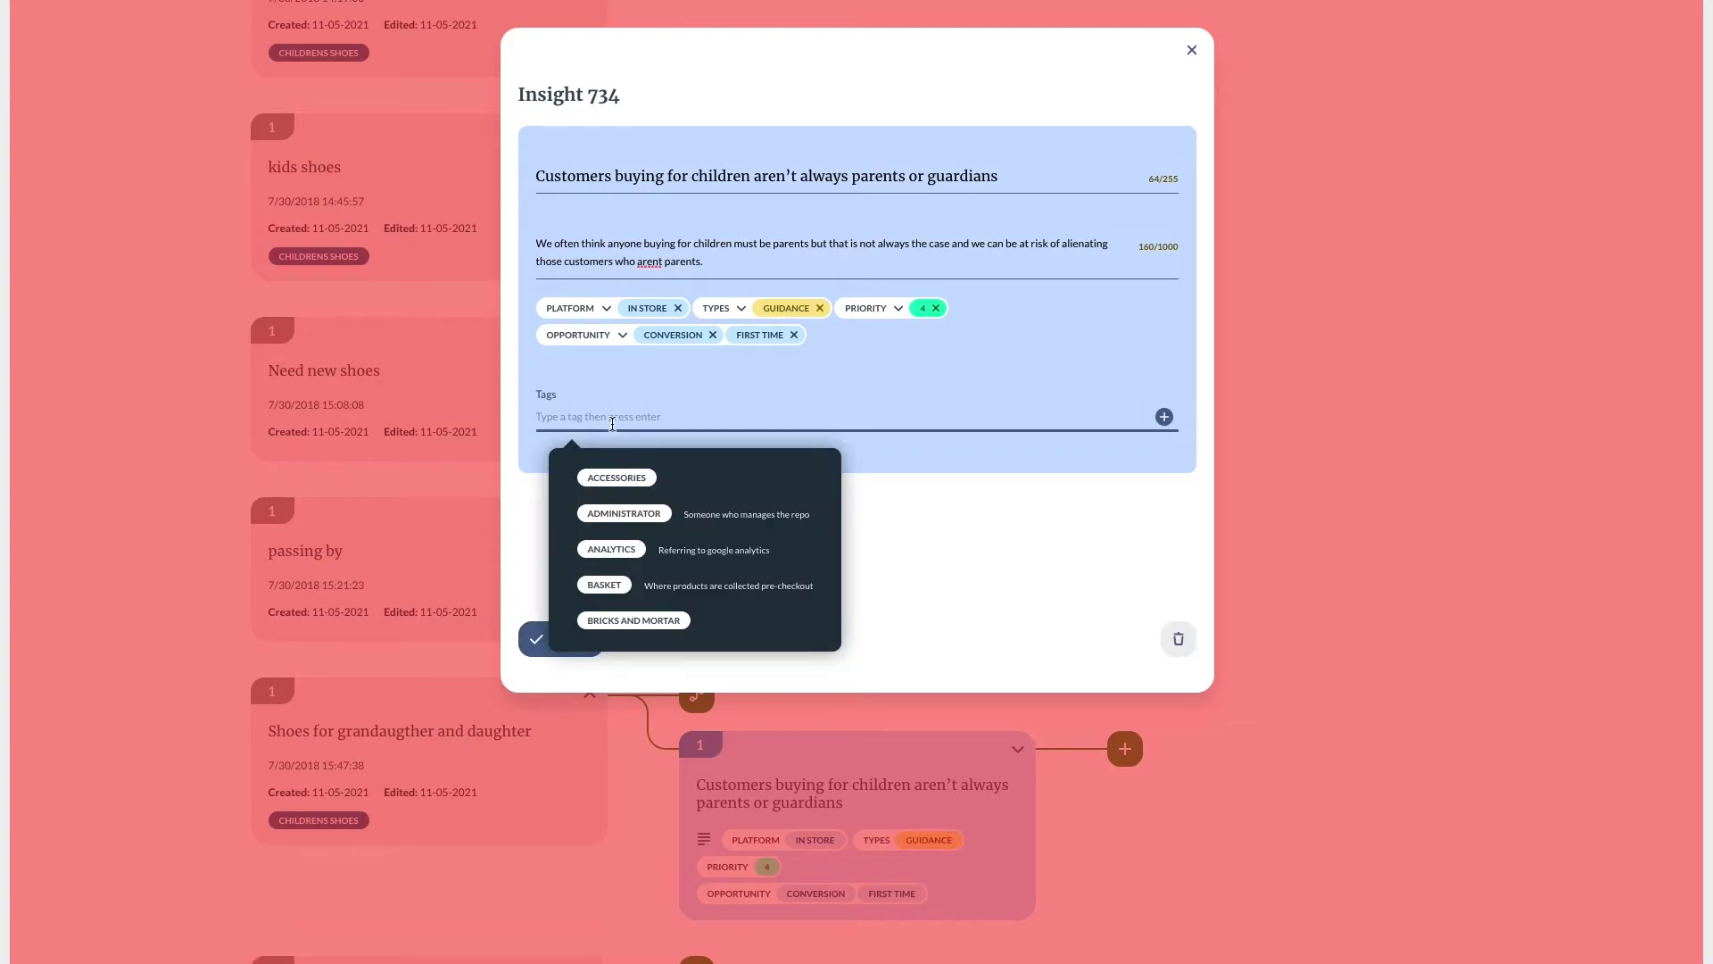
pyautogui.write('parents')
pyautogui.press('Return')
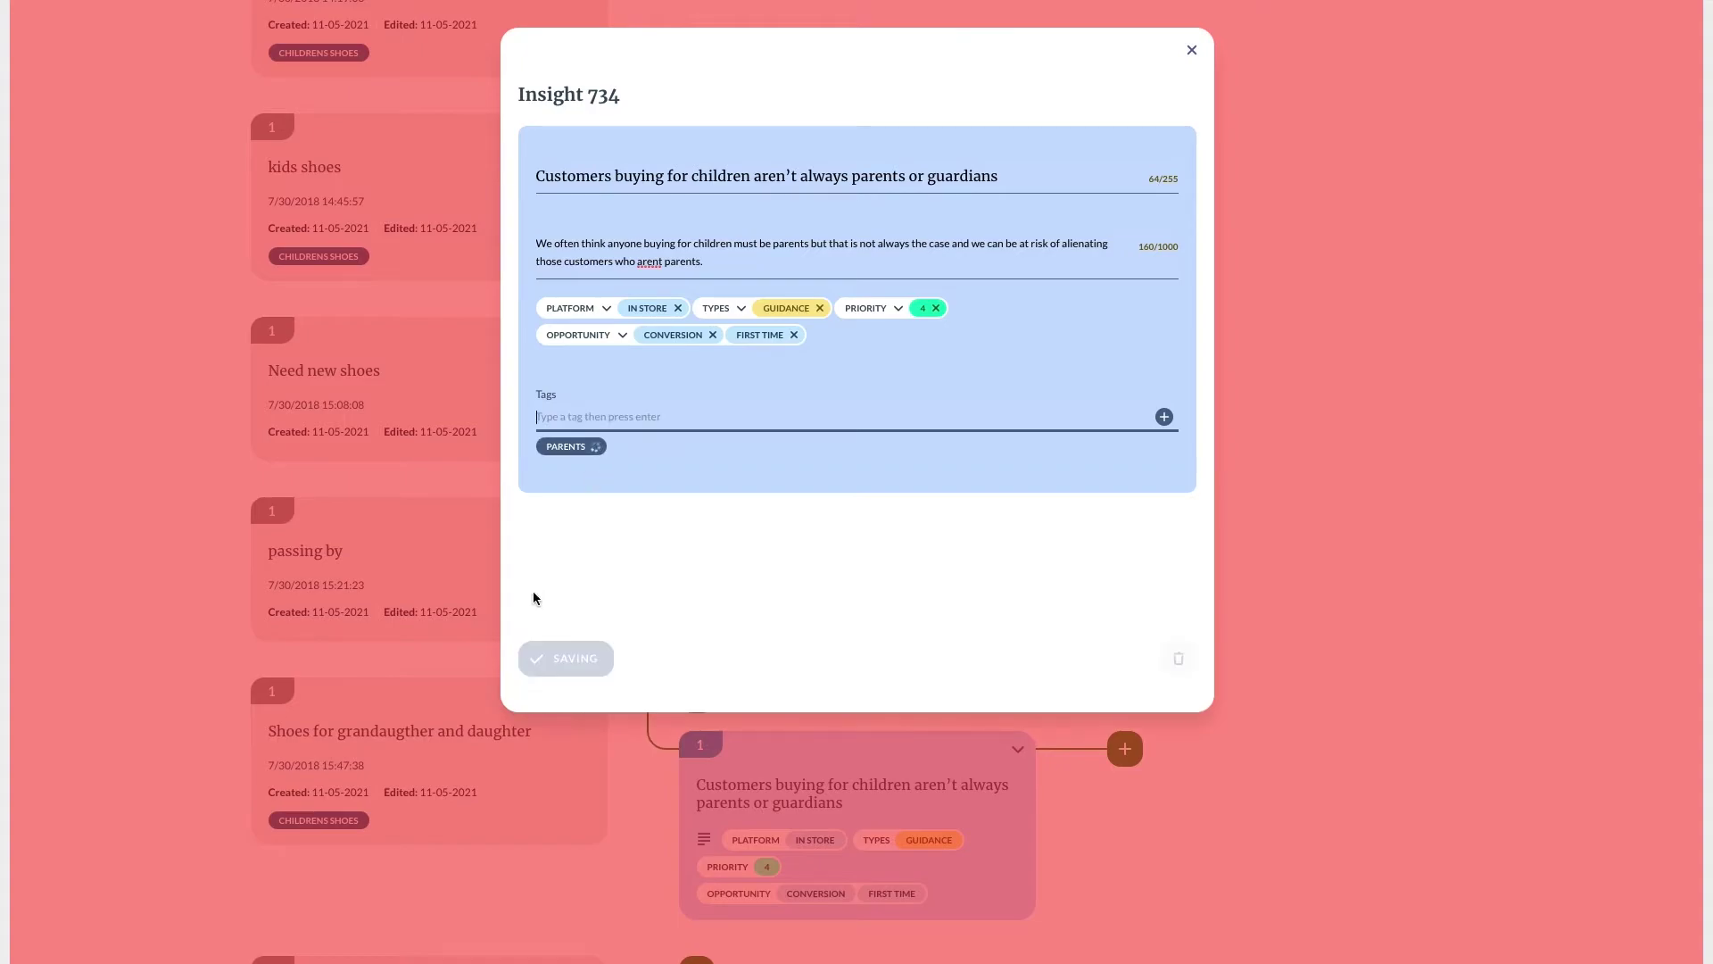
pyautogui.click(562, 640)
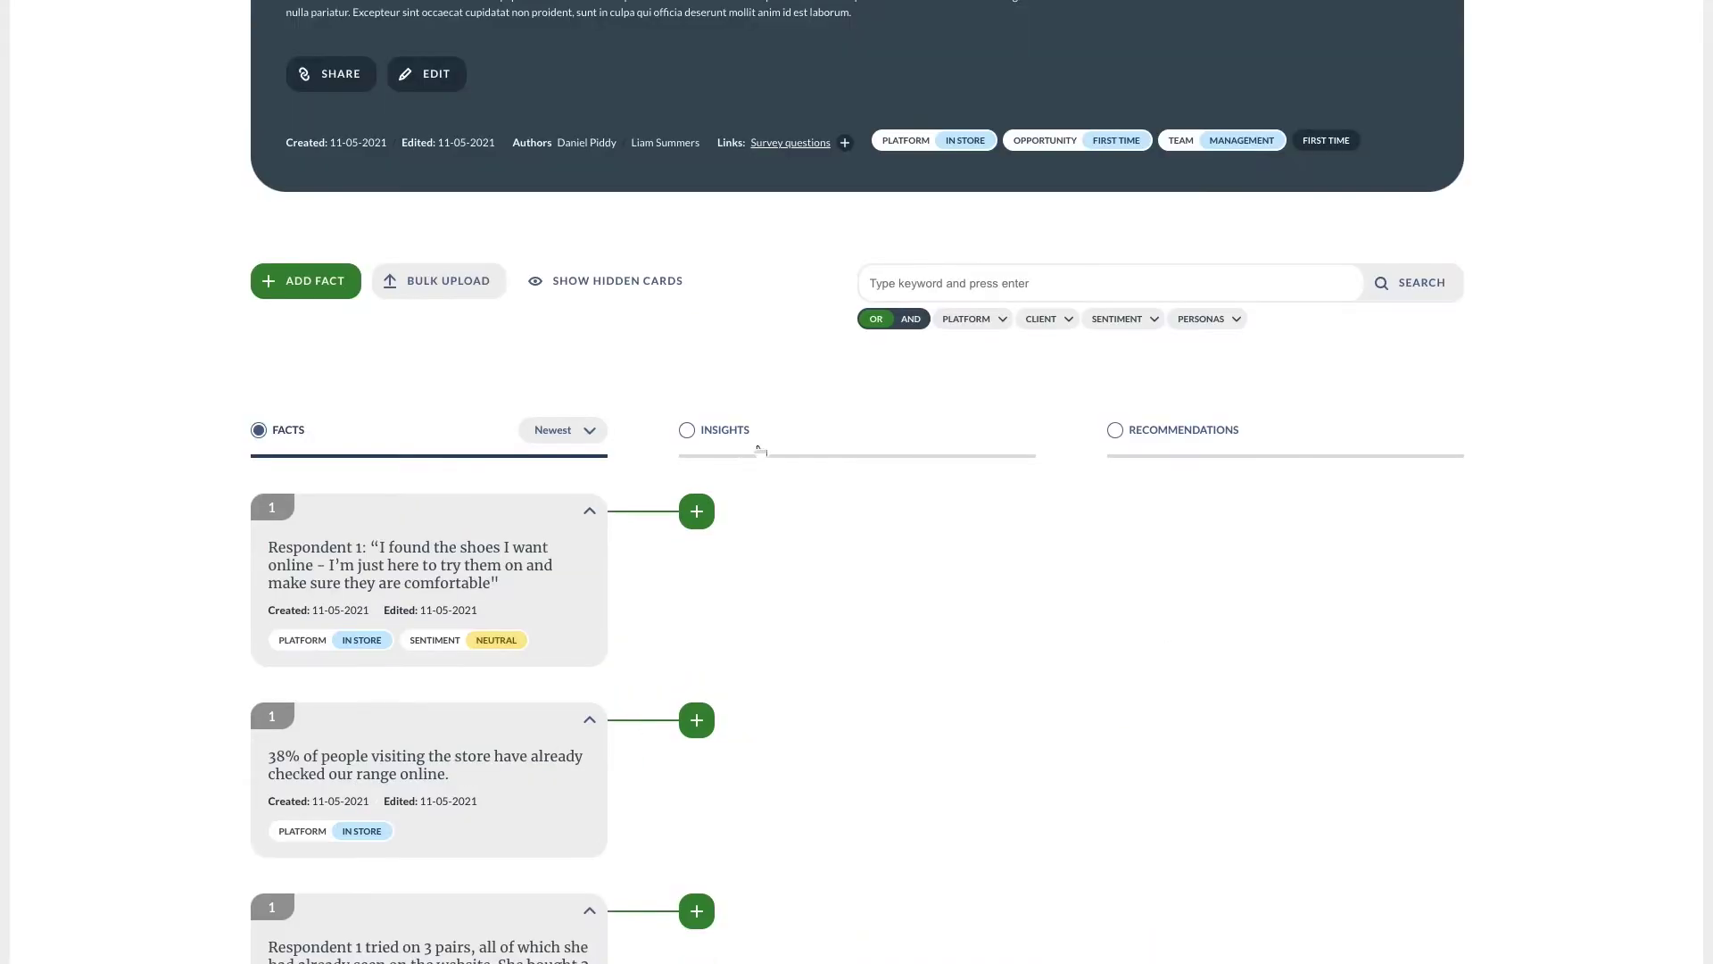
# - Add two new insights to the Respondent 1 fact: online research before visiting, and in-store personal touch
pyautogui.click(695, 510)
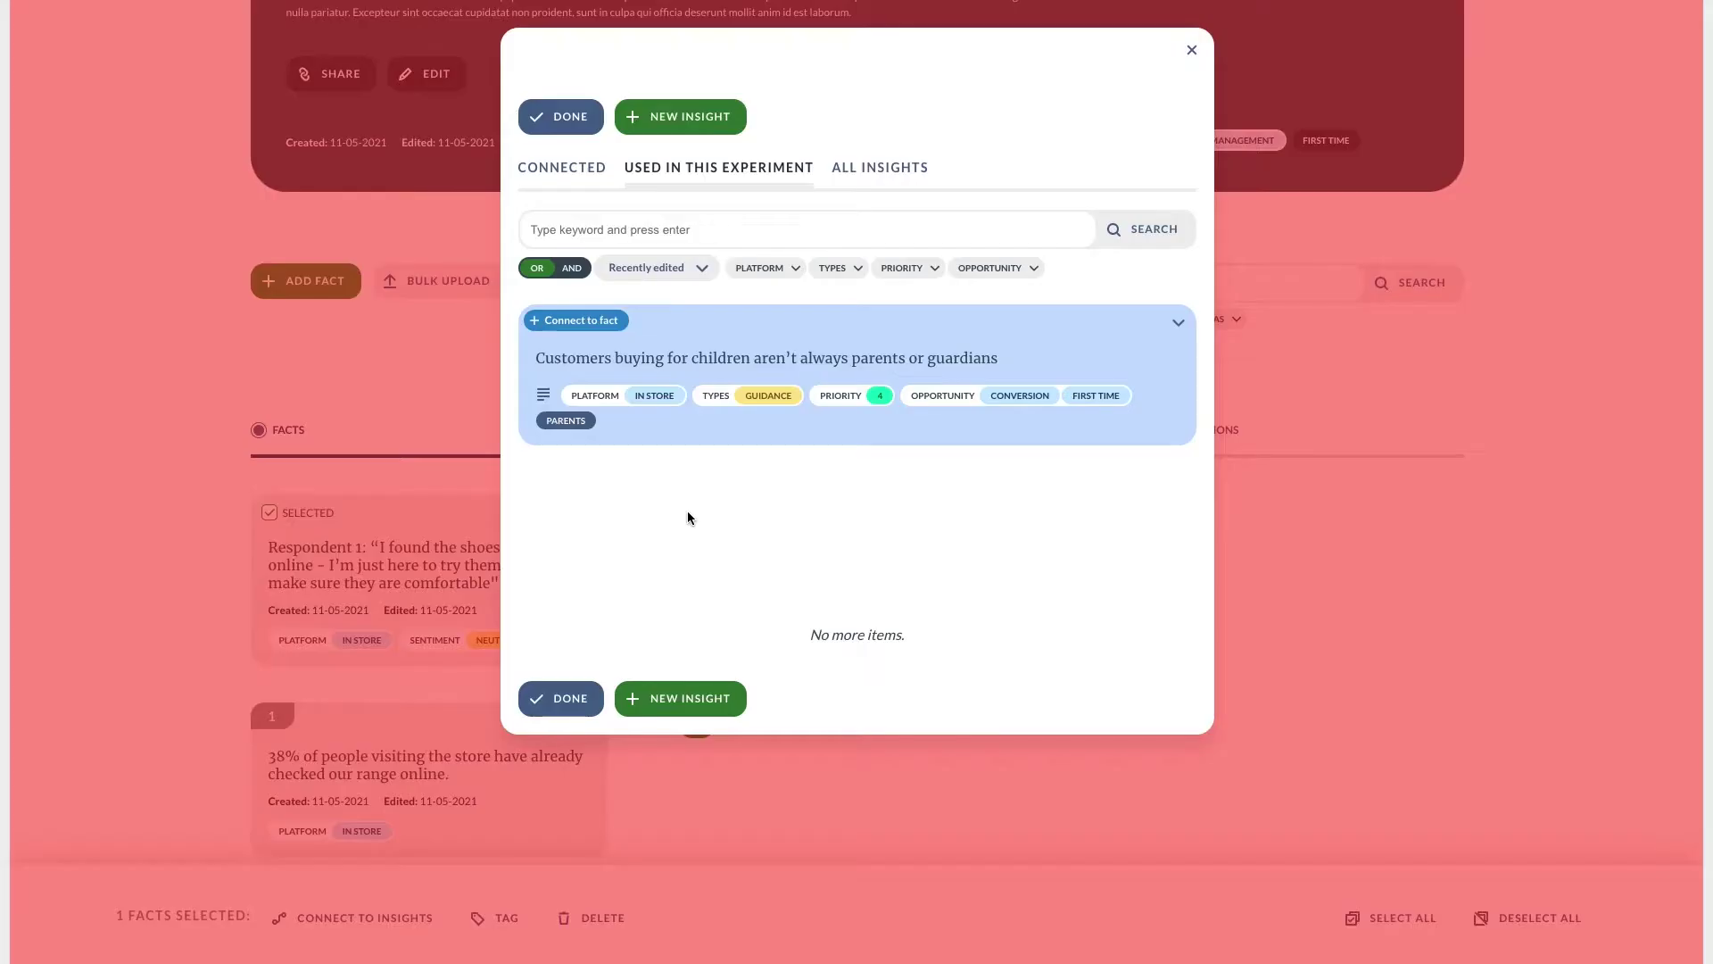
pyautogui.click(713, 126)
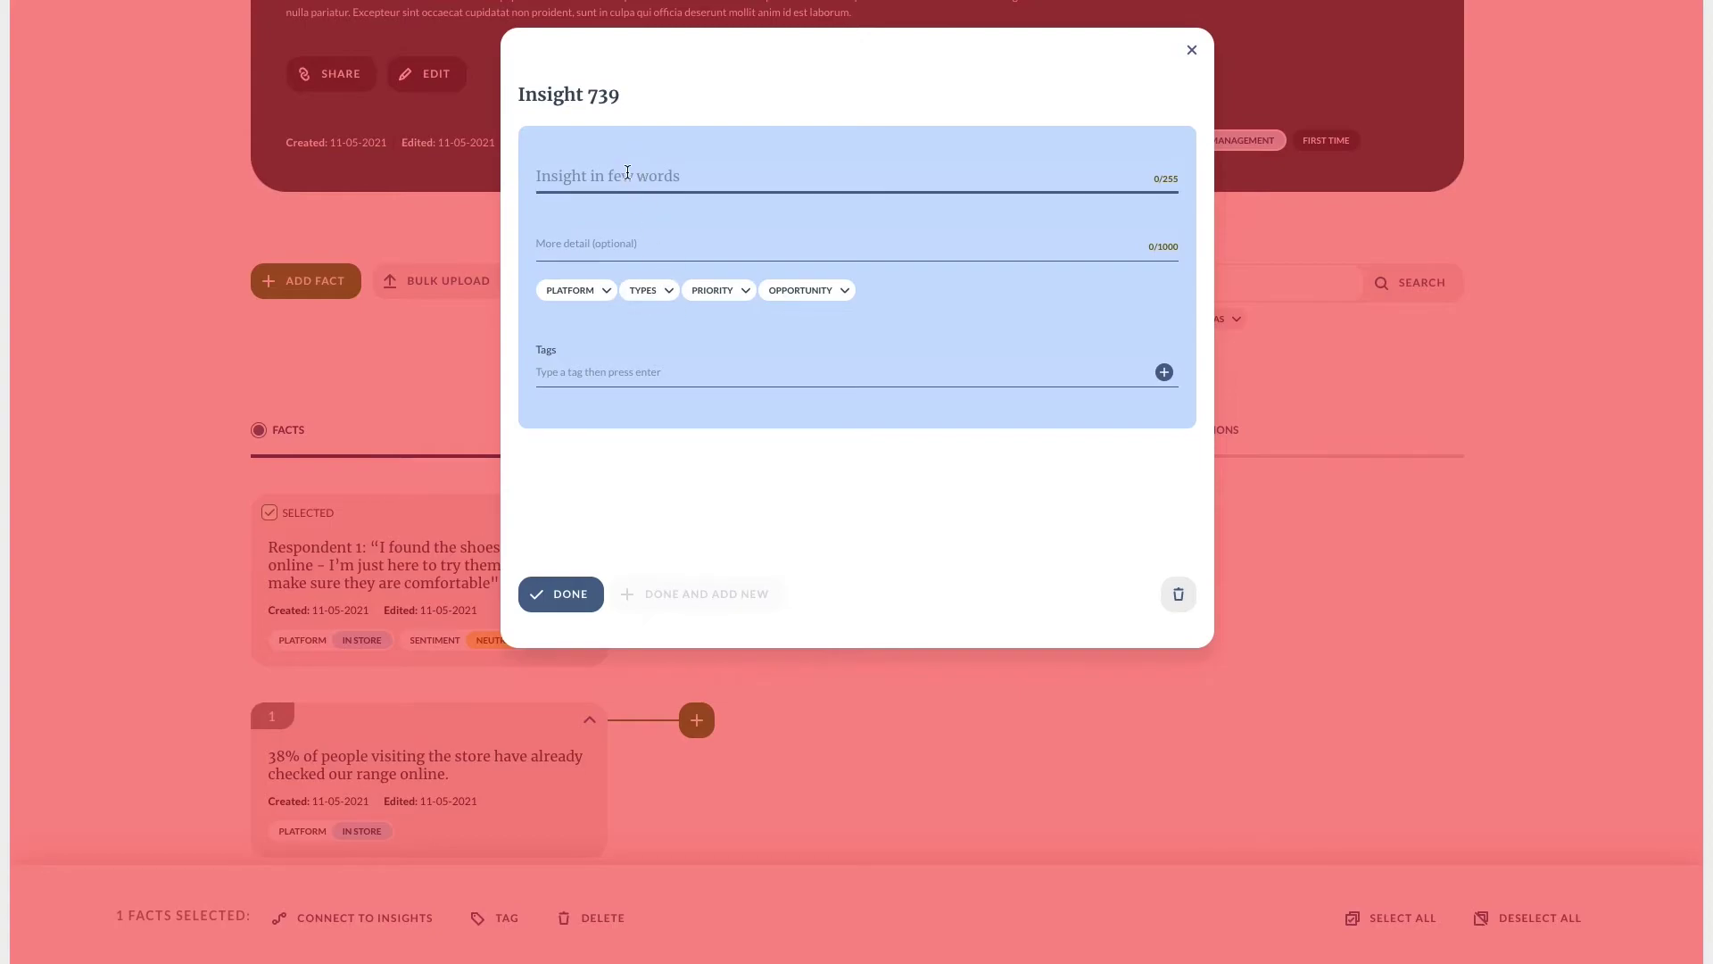
pyautogui.write("It's common for people to have researched their products online before visiting")
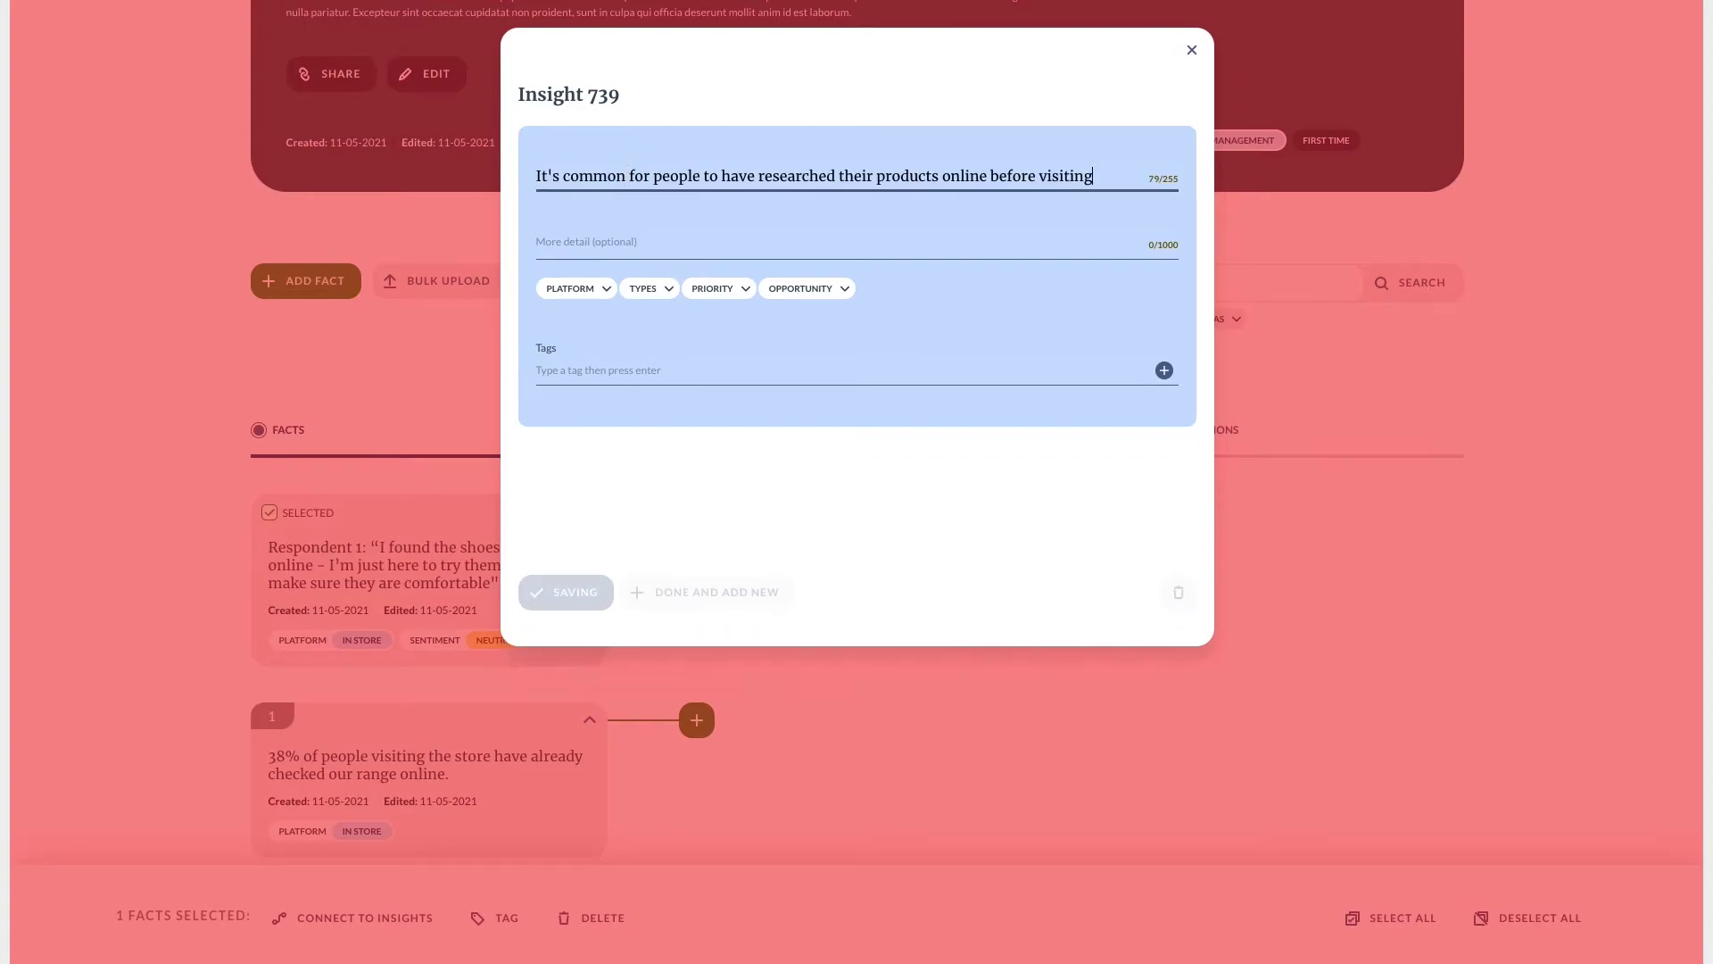
pyautogui.click(643, 586)
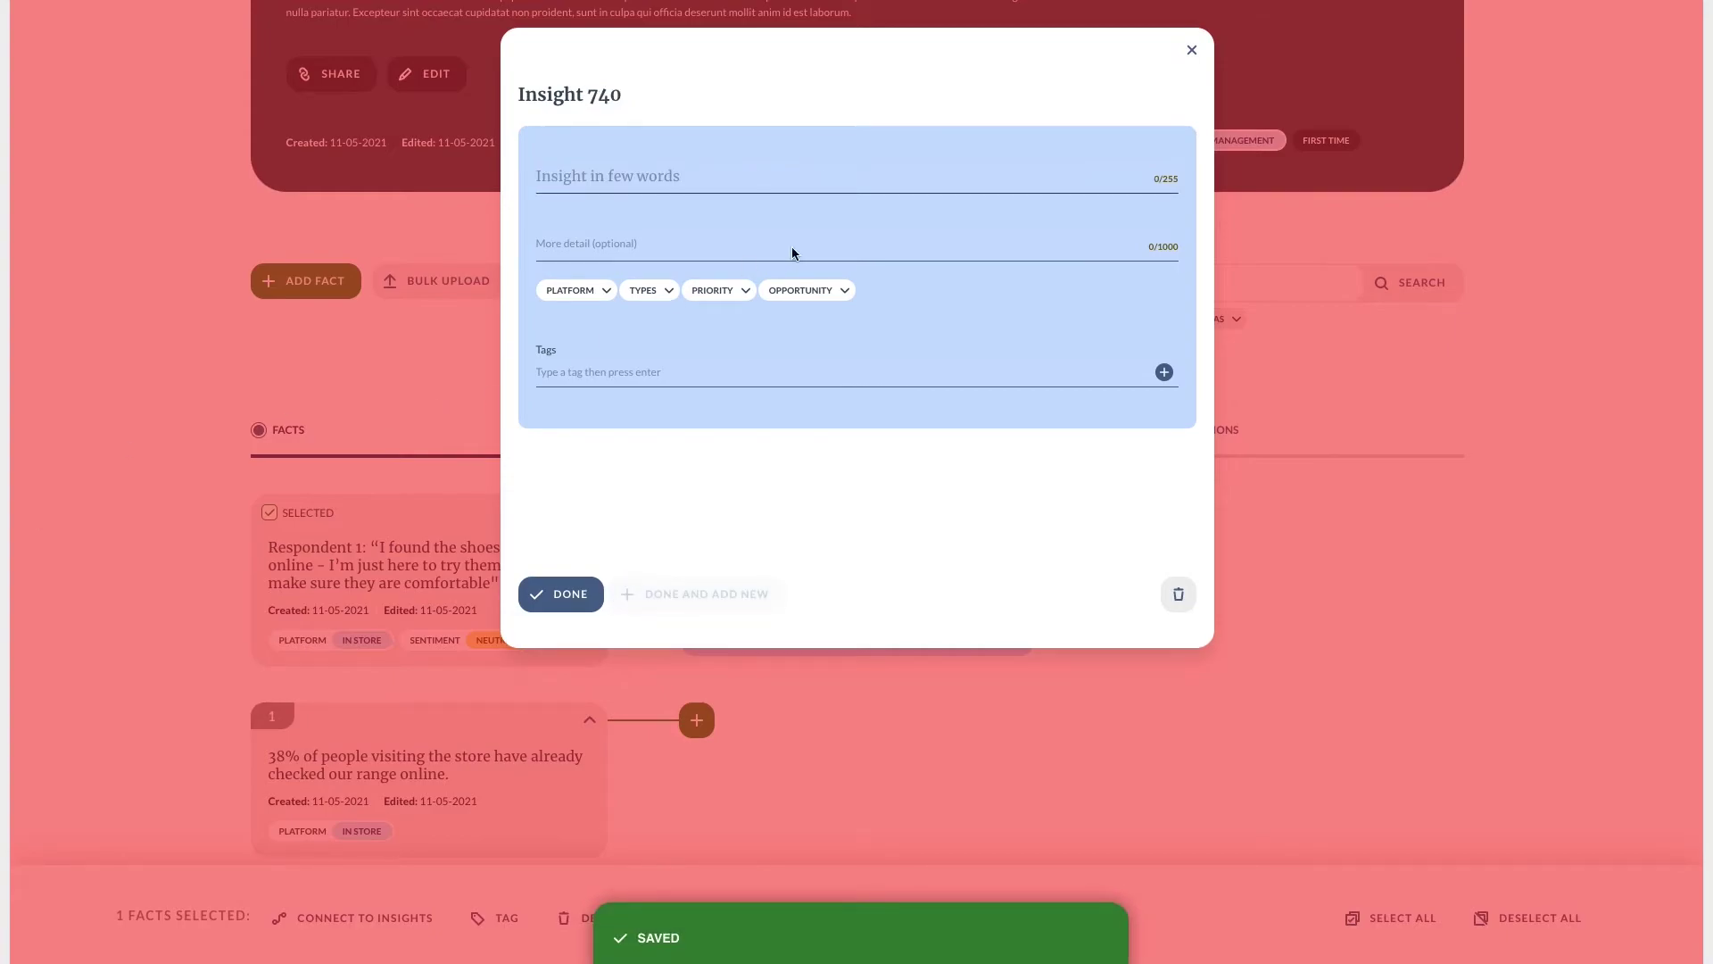
pyautogui.click(750, 172)
pyautogui.write('Customers enjoy the personal touch of an in-store experience')
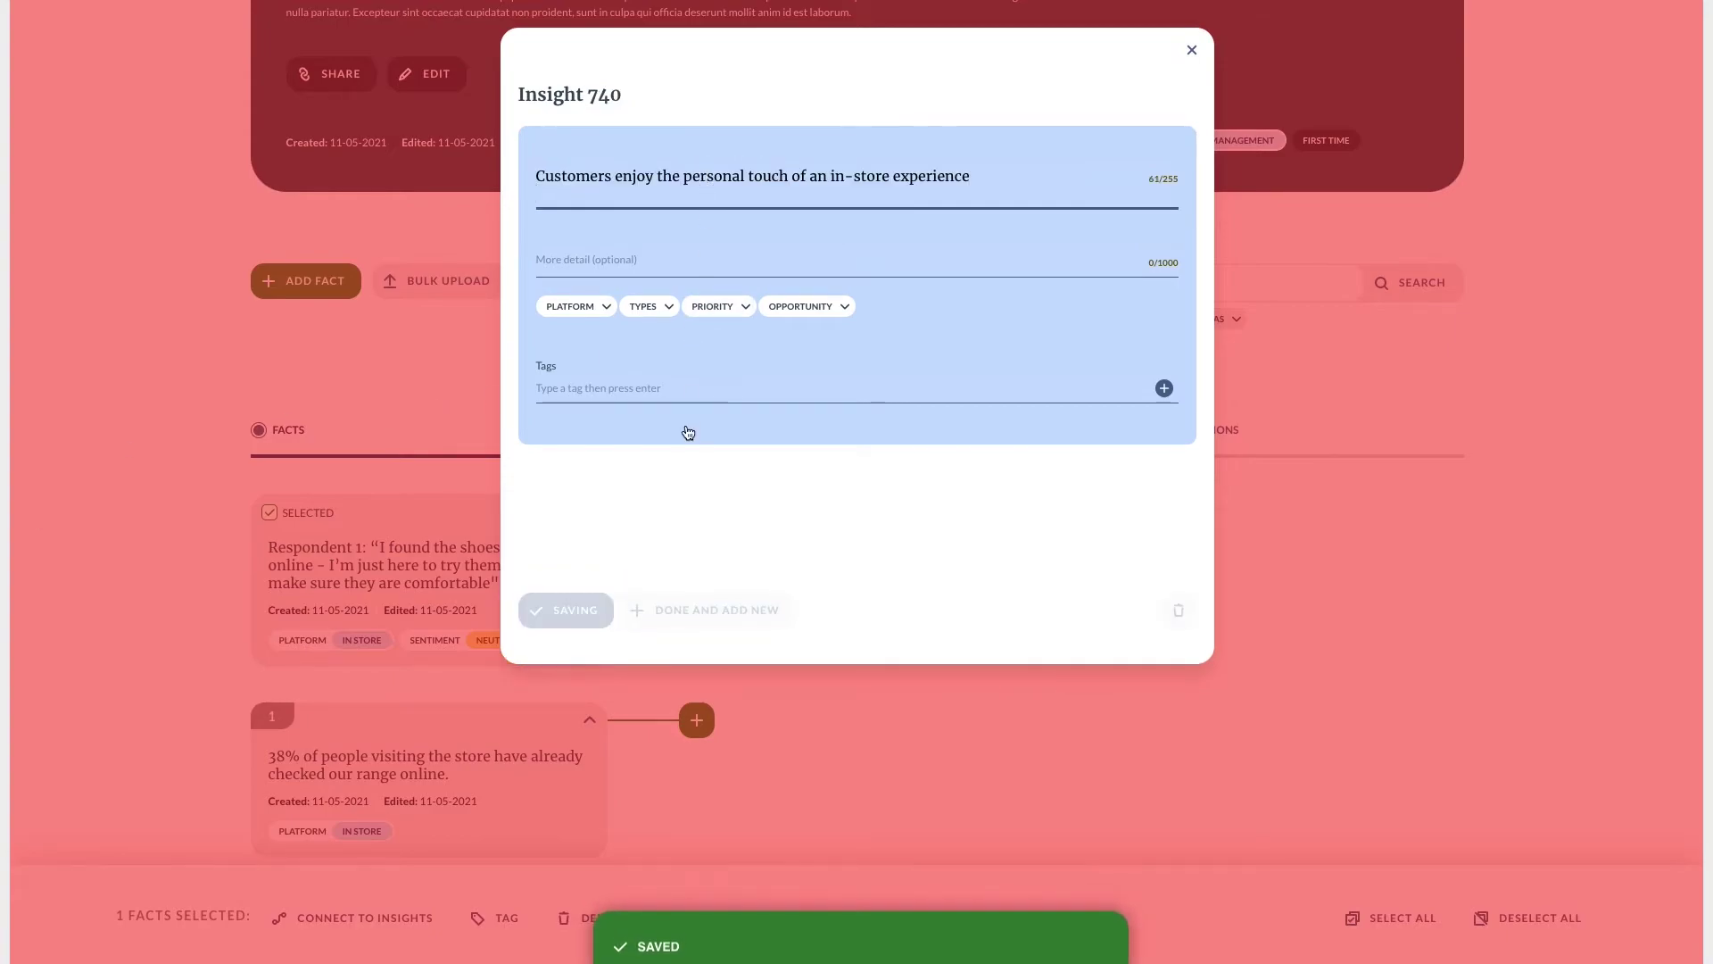
pyautogui.click(571, 620)
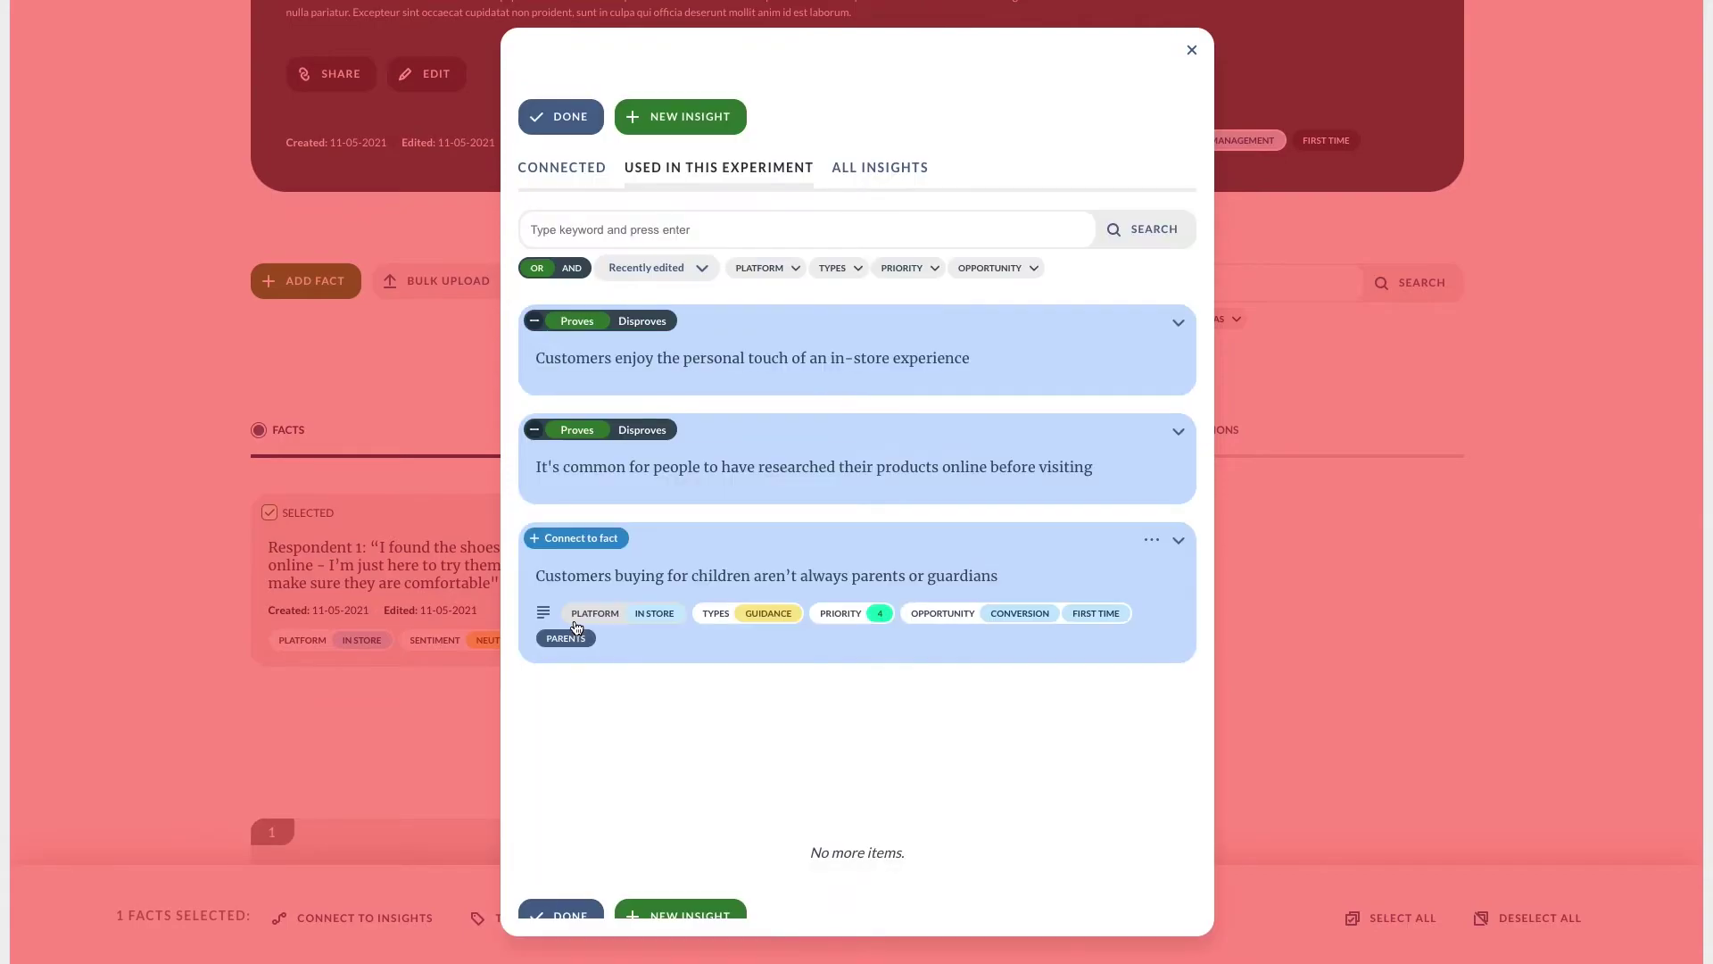
# - Keep the online-research insight as proving the fact, and connect the existing shoe-comfort insight found by searching 'com'
pyautogui.click(637, 435)
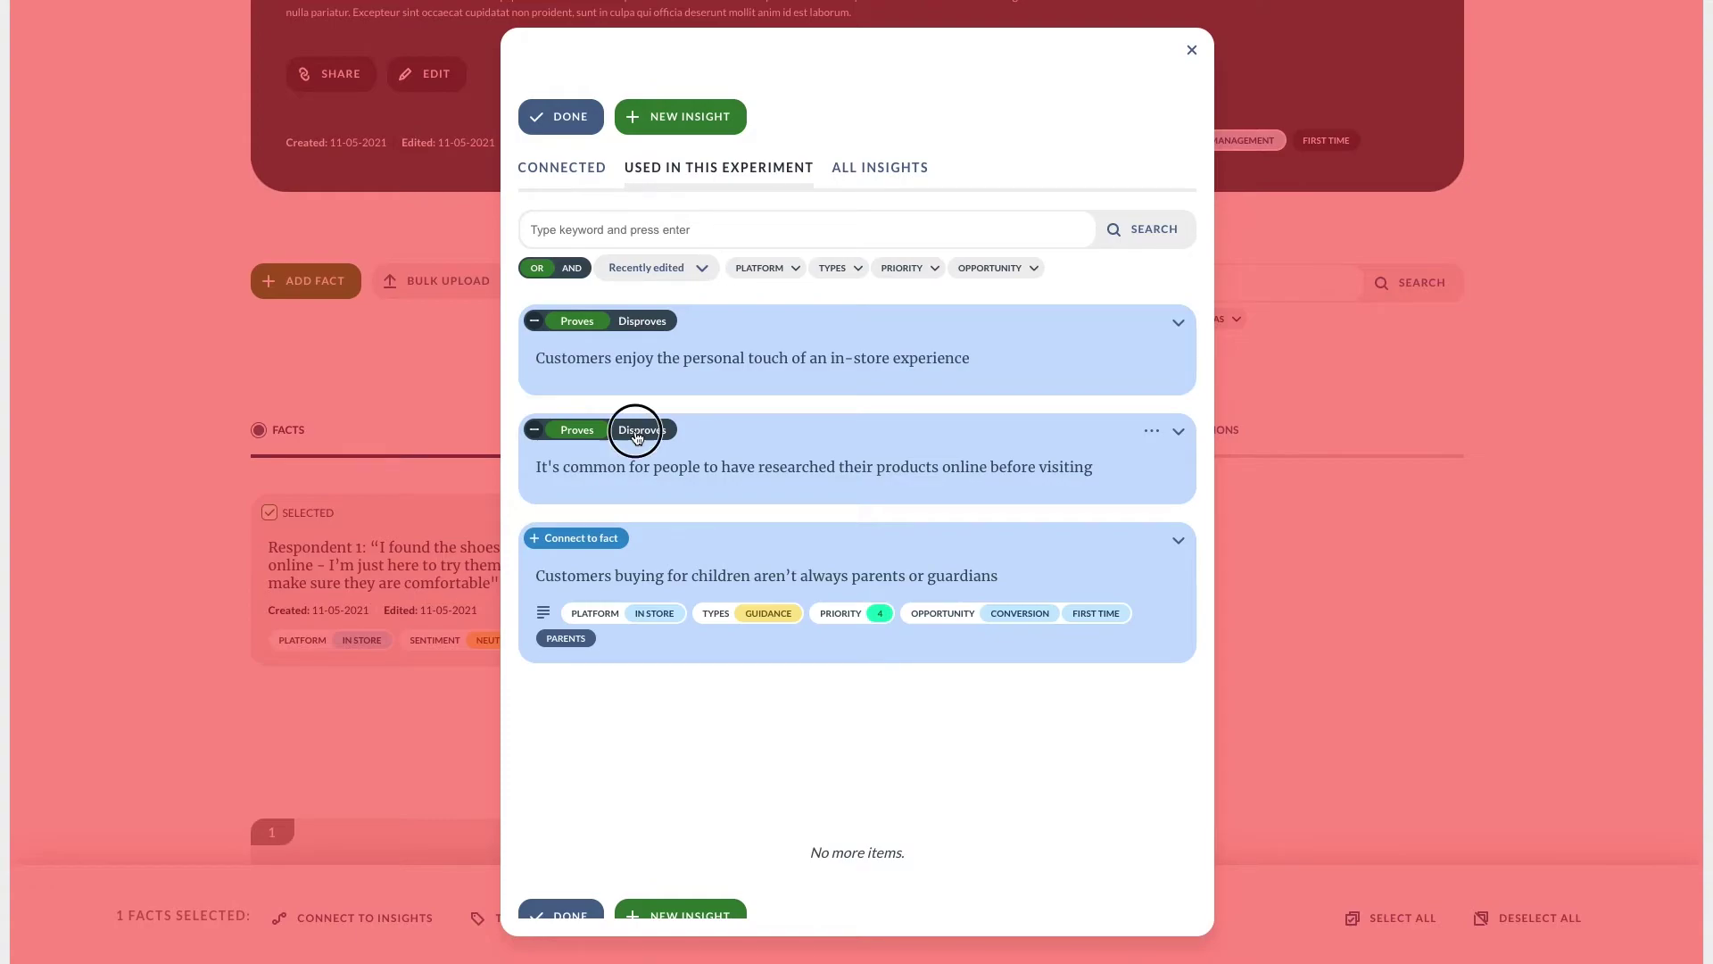
pyautogui.click(574, 438)
pyautogui.click(870, 170)
pyautogui.click(686, 239)
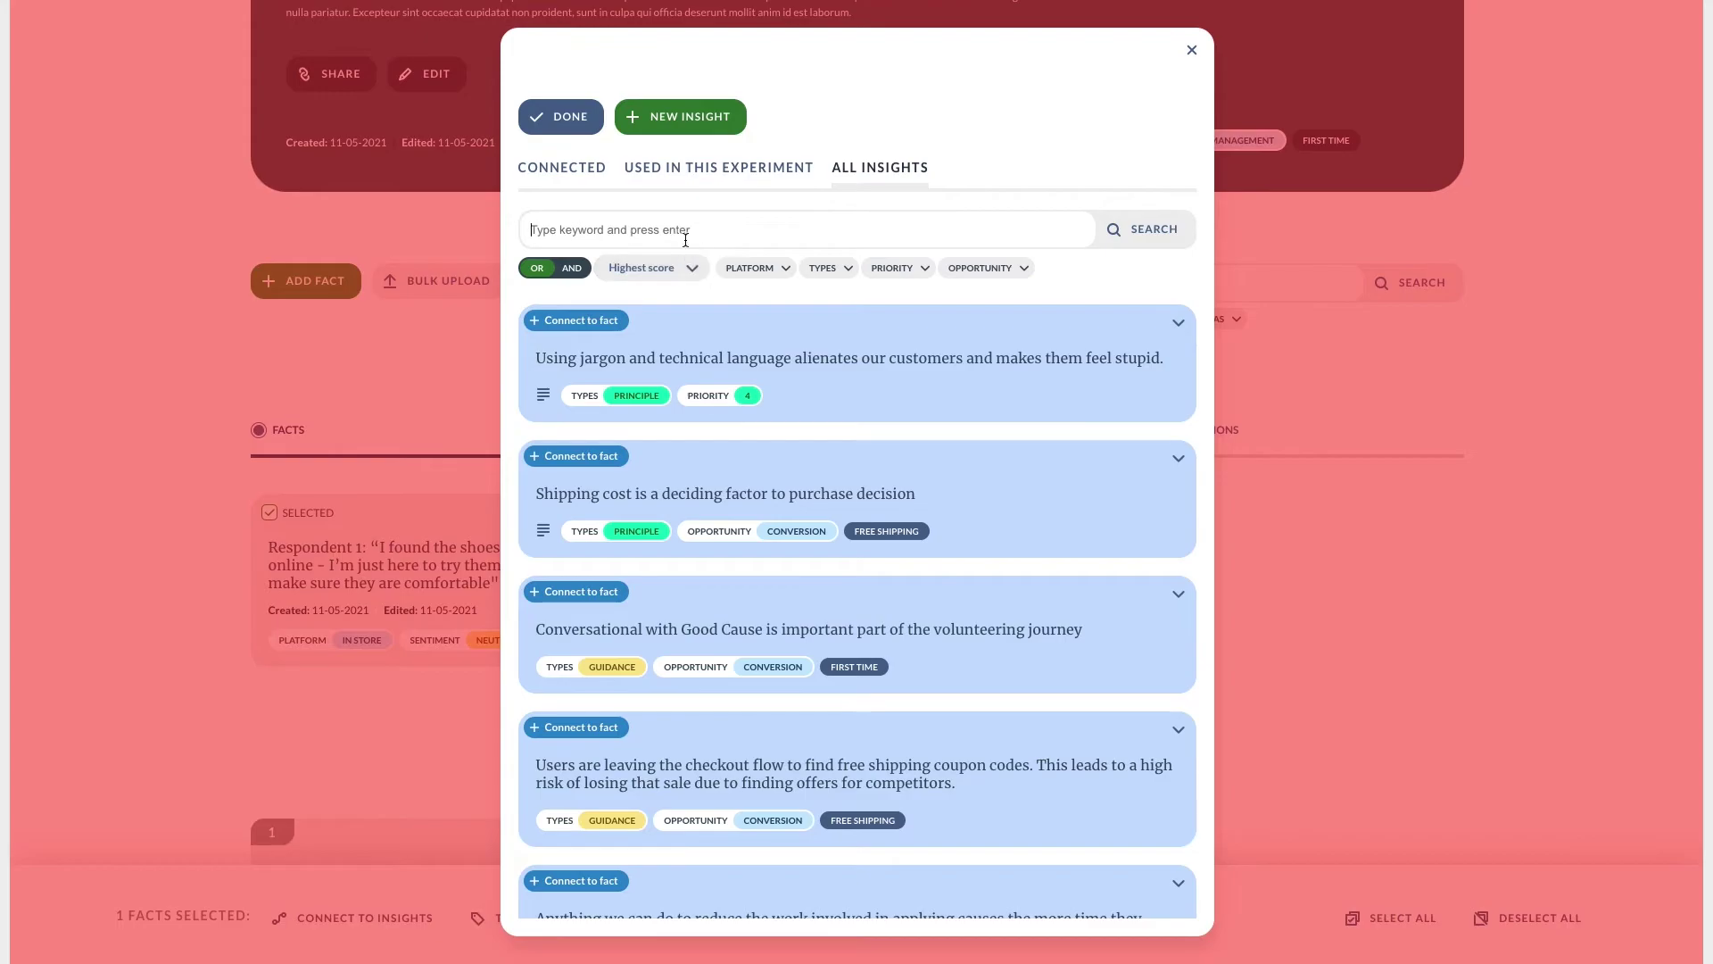
pyautogui.write('comfort')
pyautogui.press('Return')
pyautogui.click(554, 348)
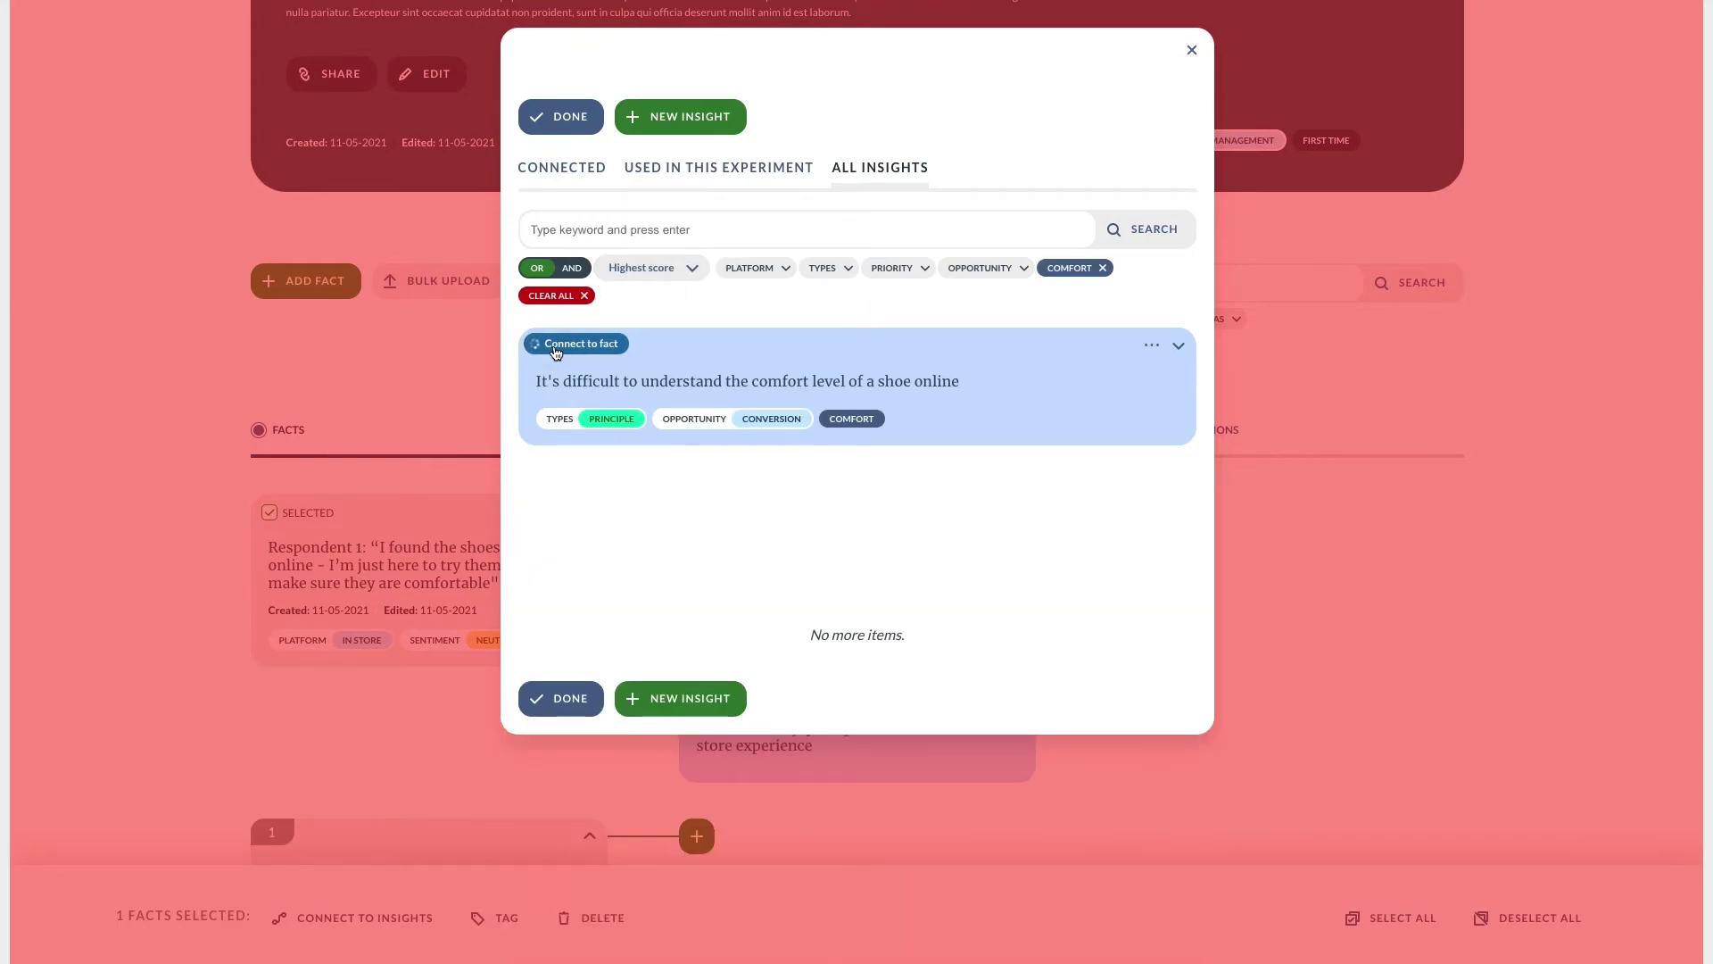
pyautogui.click(562, 699)
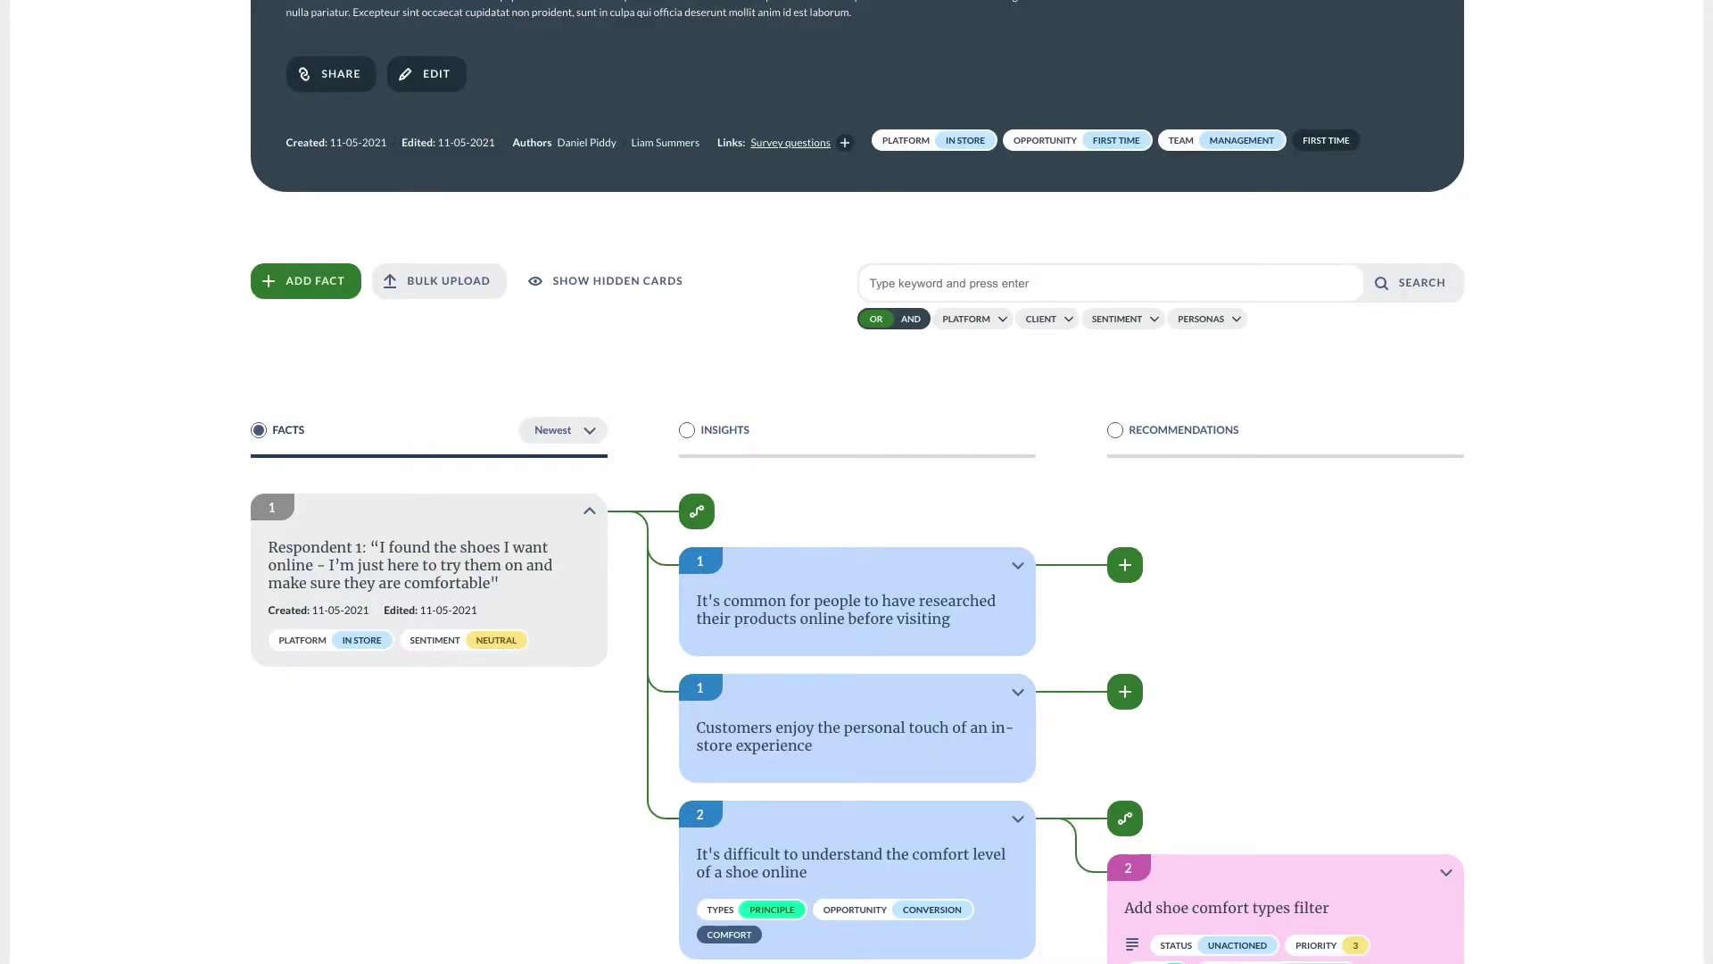
# - Add the pasted 'Allow customers to prebook fittings…' recommendation to the online-research insight with CONVERSION opportunity, Unactioned status and a priority
pyautogui.scroll(-2, 562, 642)
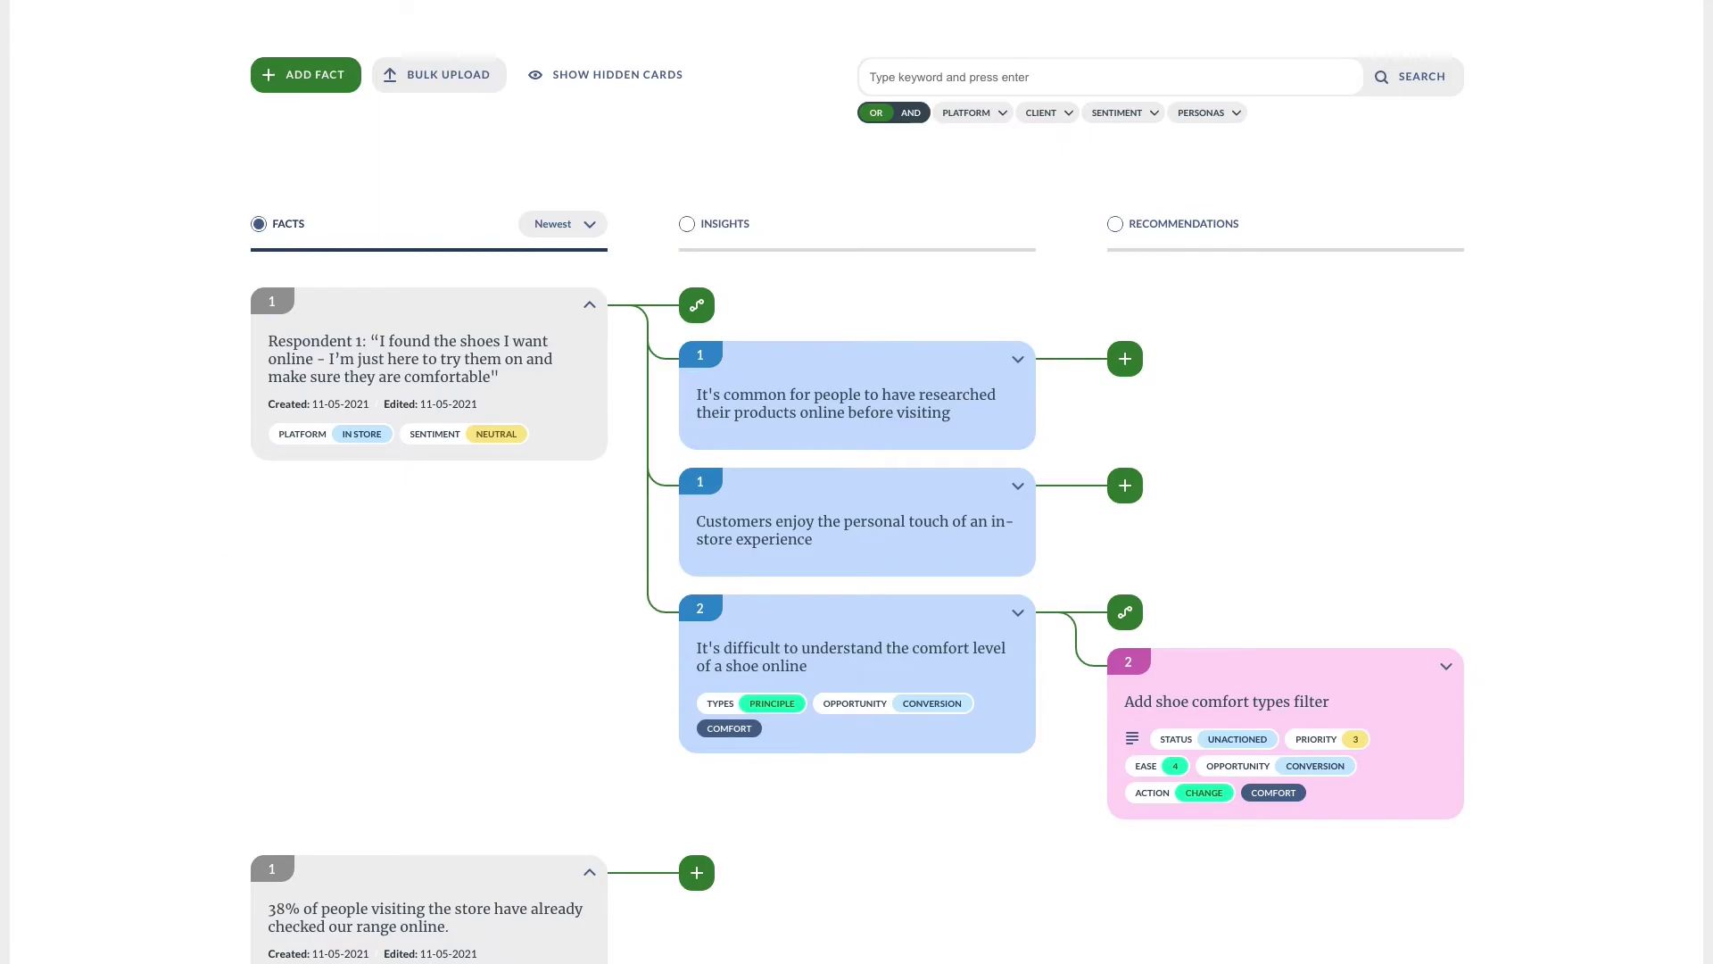
pyautogui.click(1111, 373)
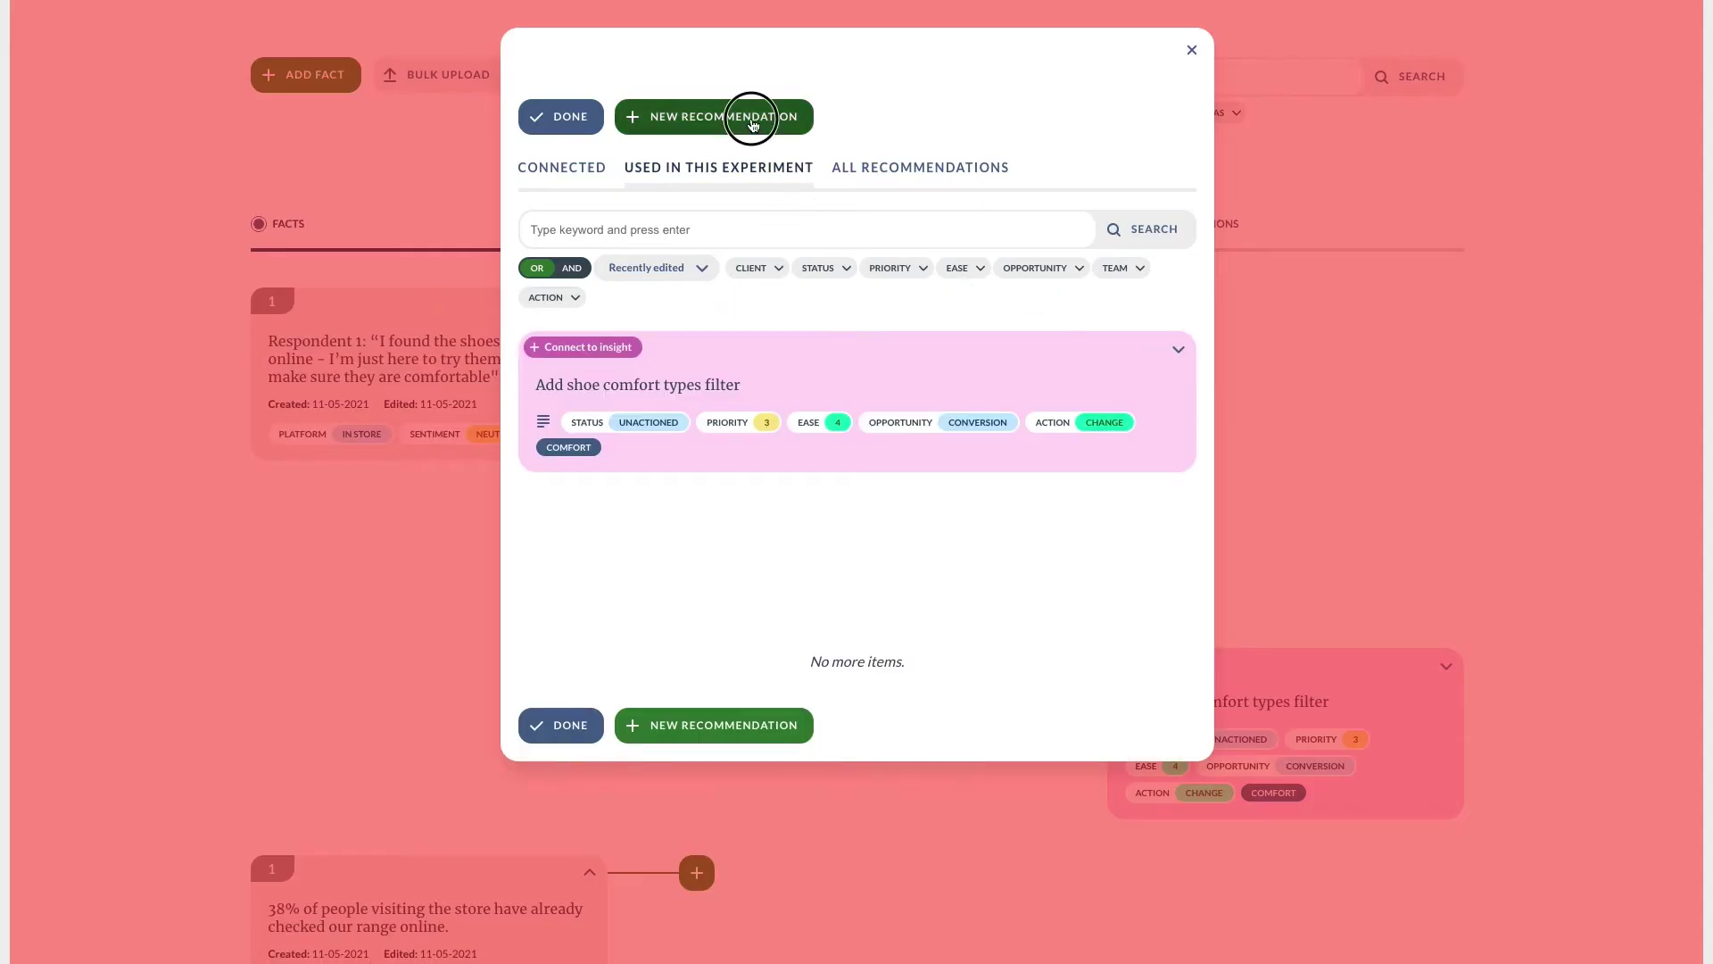
pyautogui.click(710, 115)
pyautogui.click(663, 183)
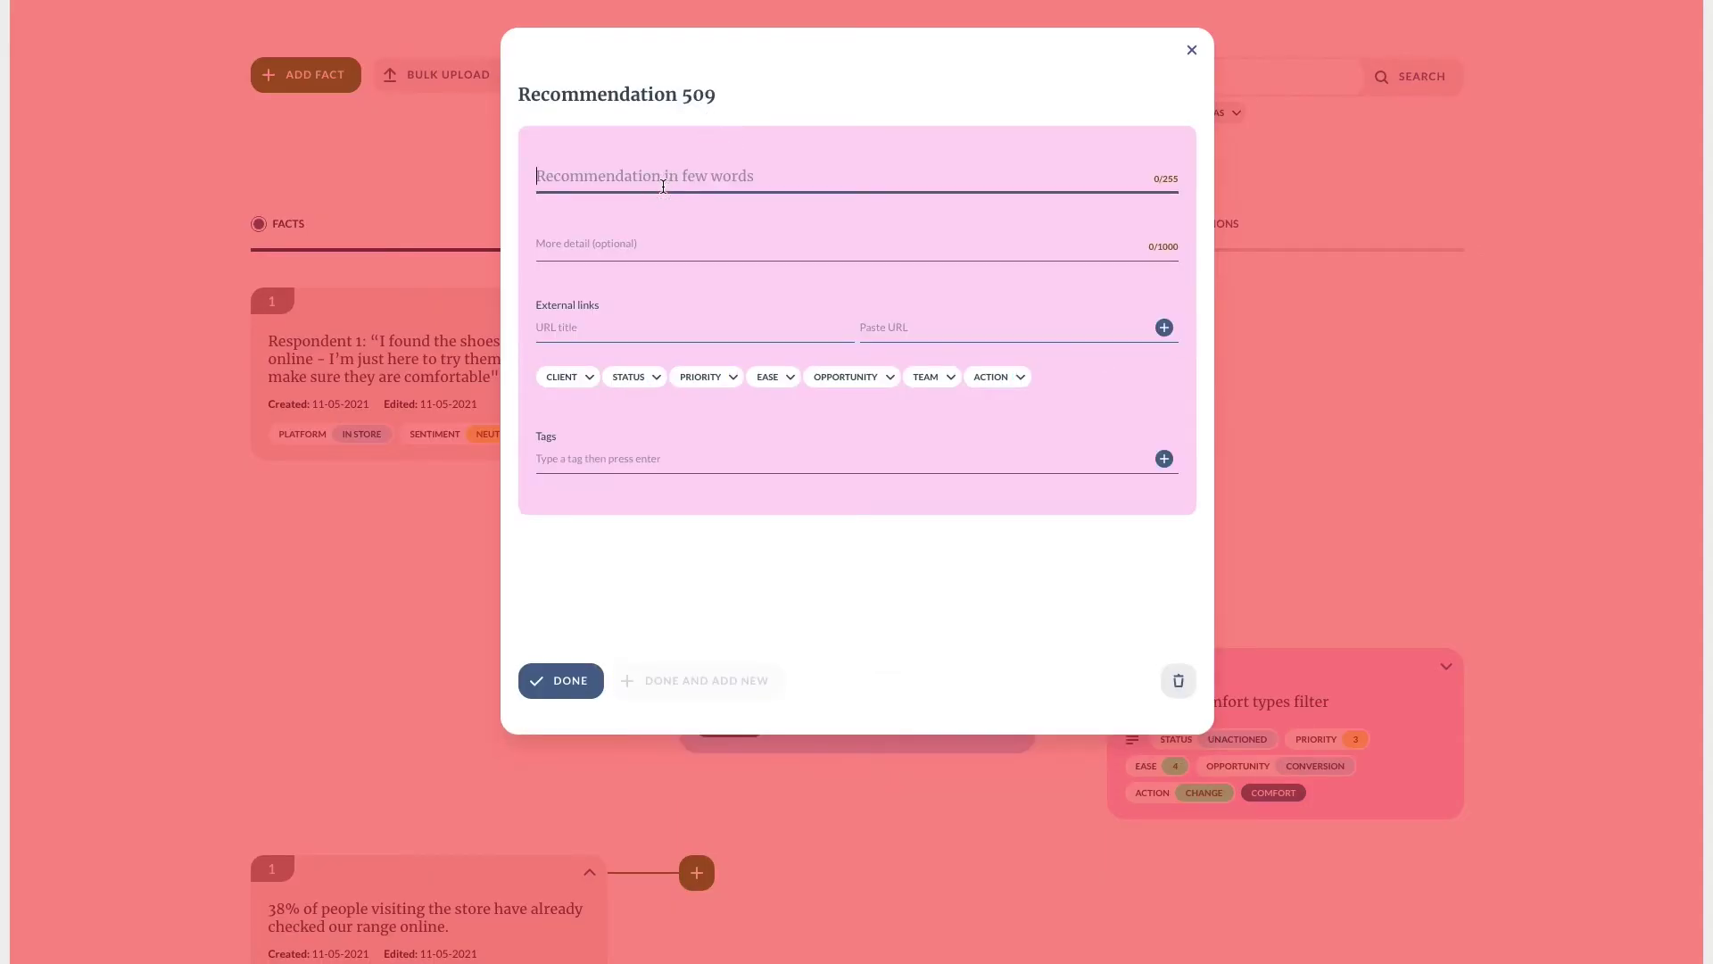
pyautogui.write('Allow customers to prebook fittings of their selection so they are available ready to try-on instore')
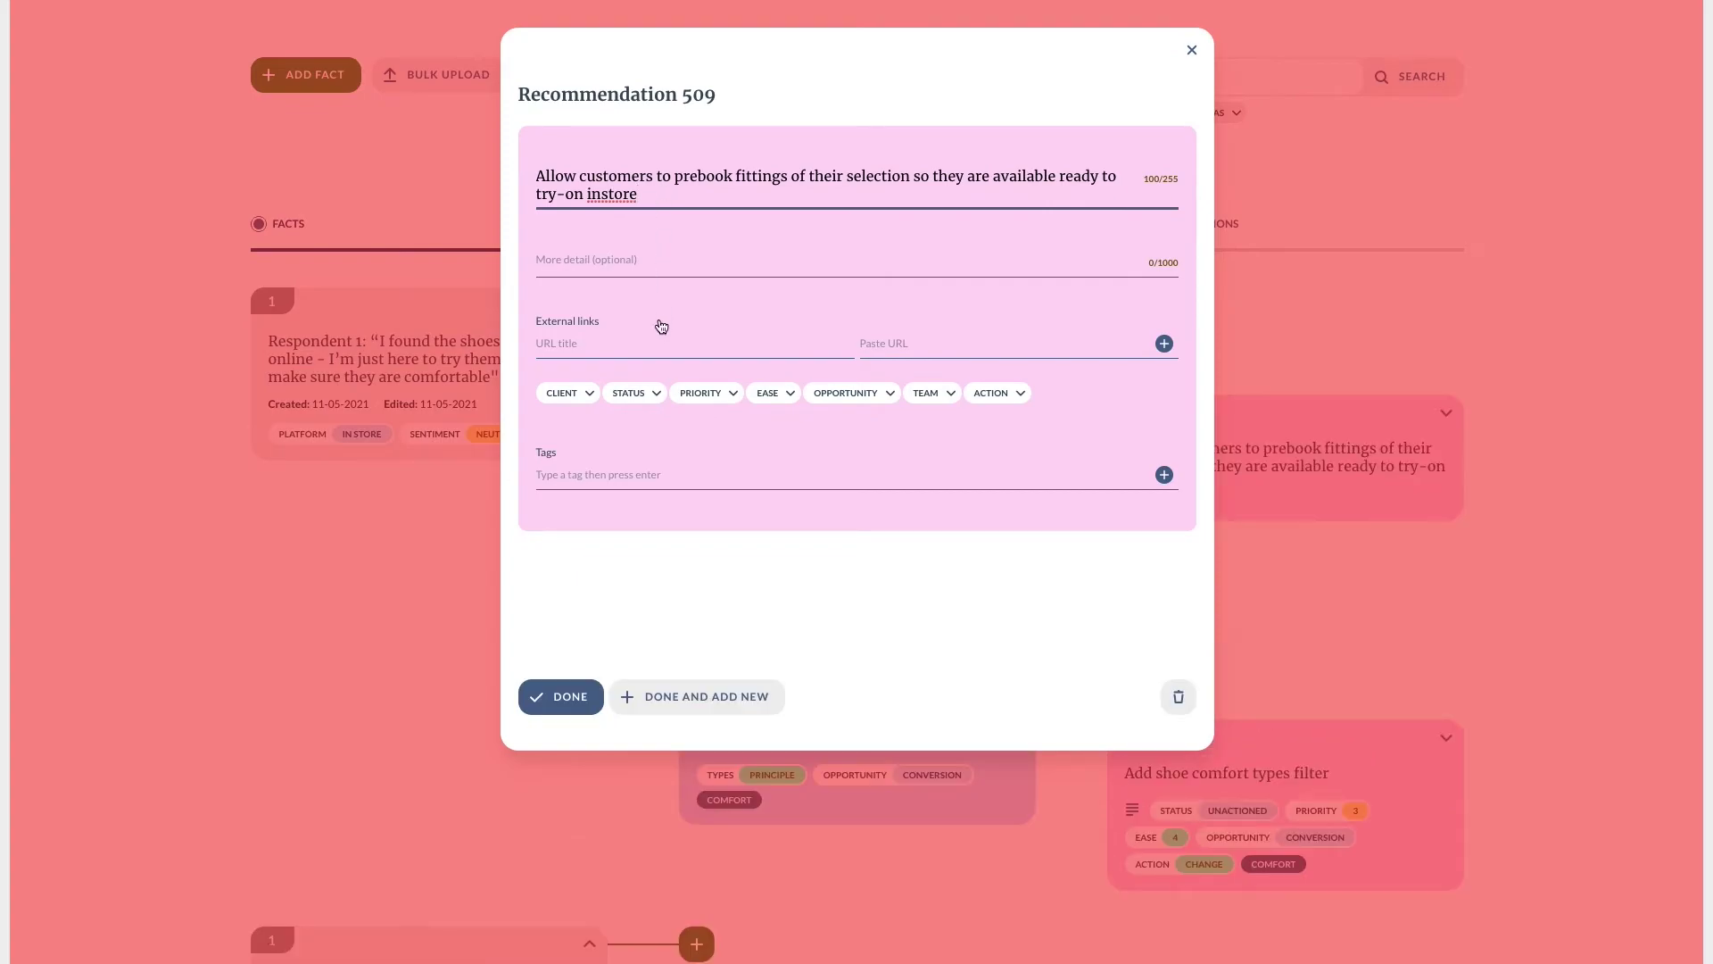
pyautogui.click(846, 393)
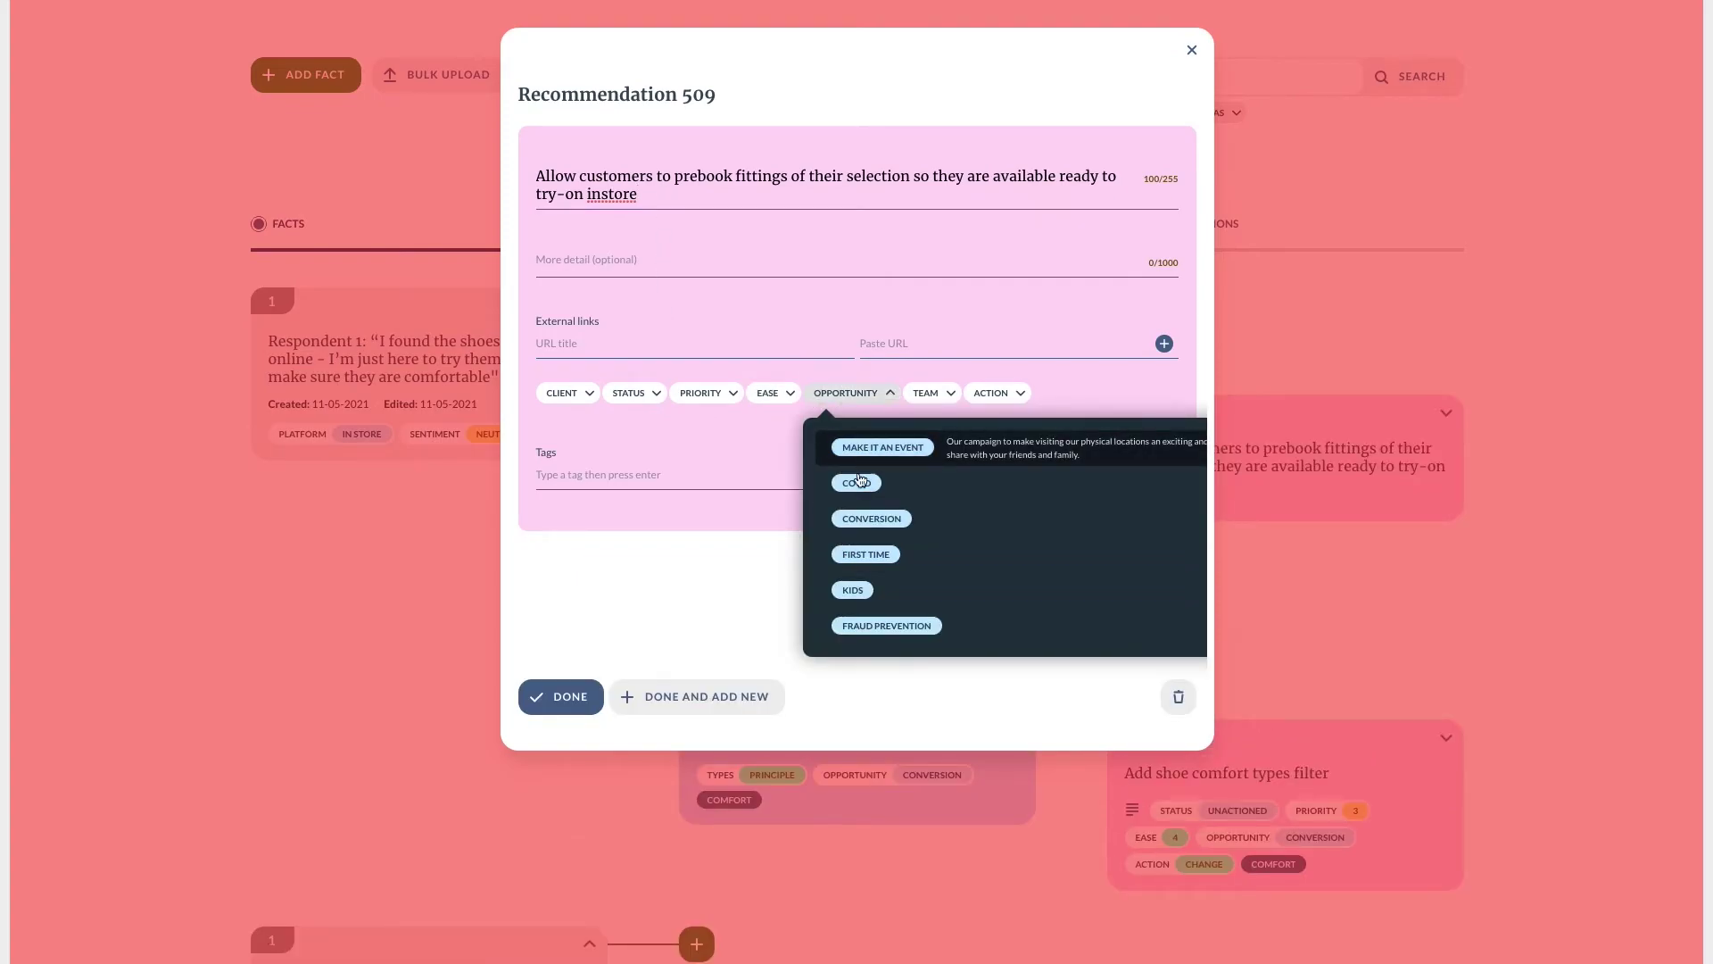
pyautogui.click(872, 519)
pyautogui.click(654, 395)
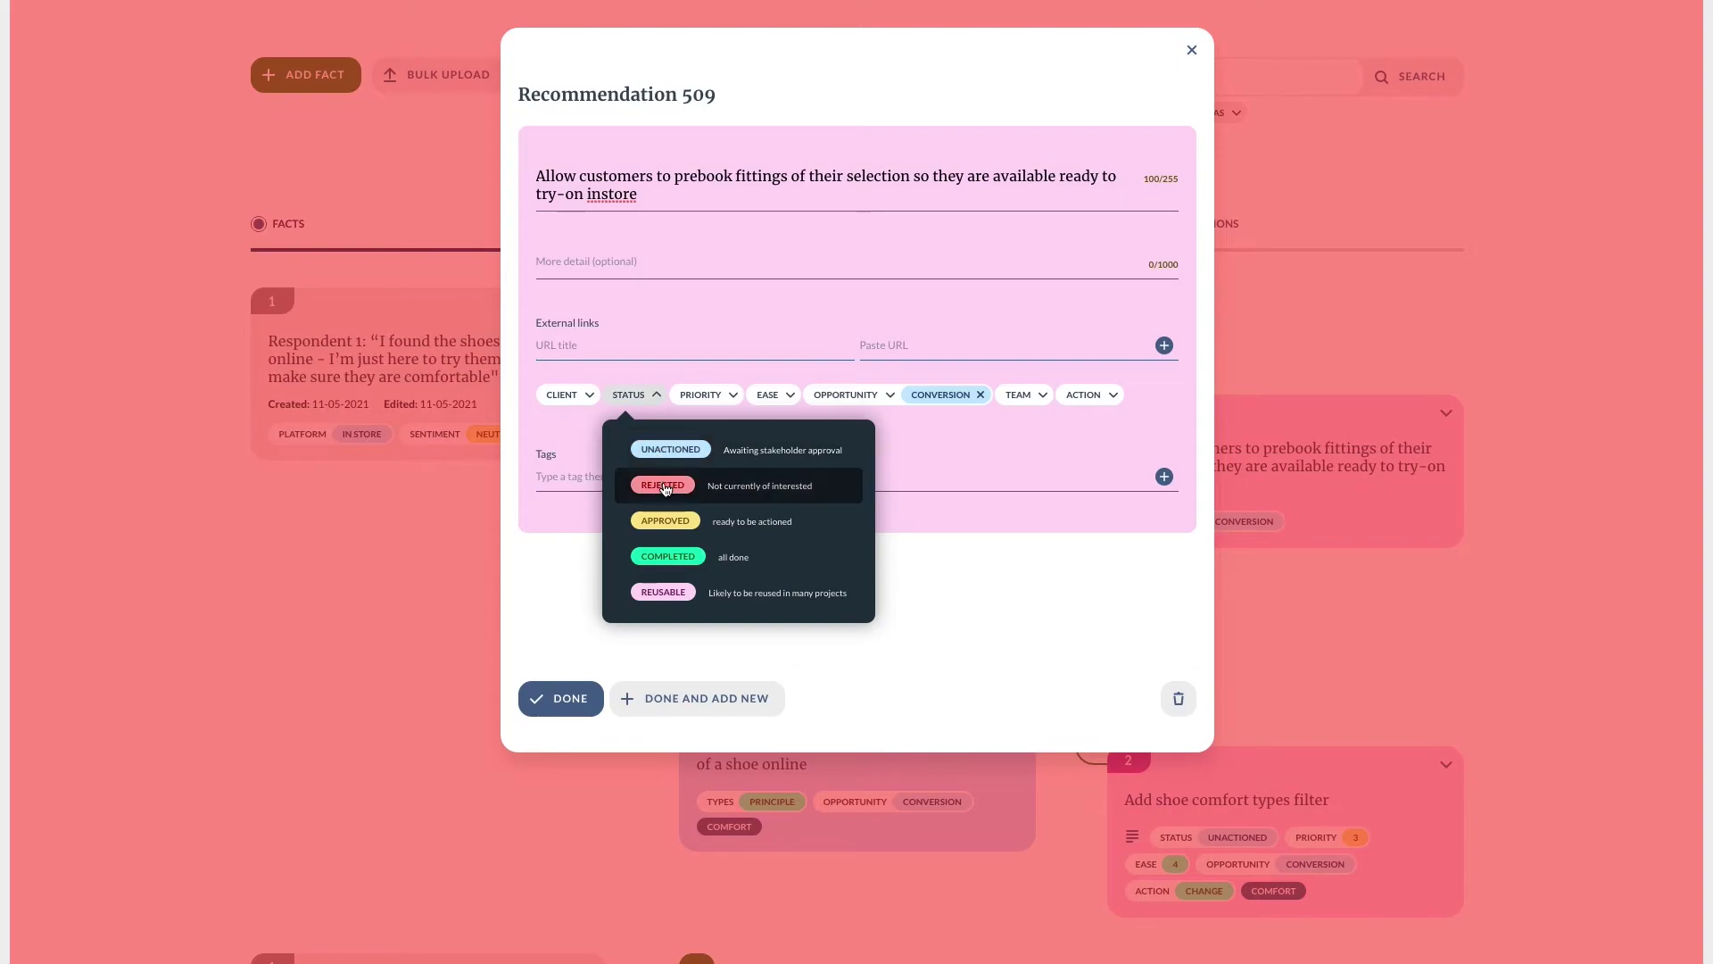
pyautogui.click(669, 450)
pyautogui.click(759, 395)
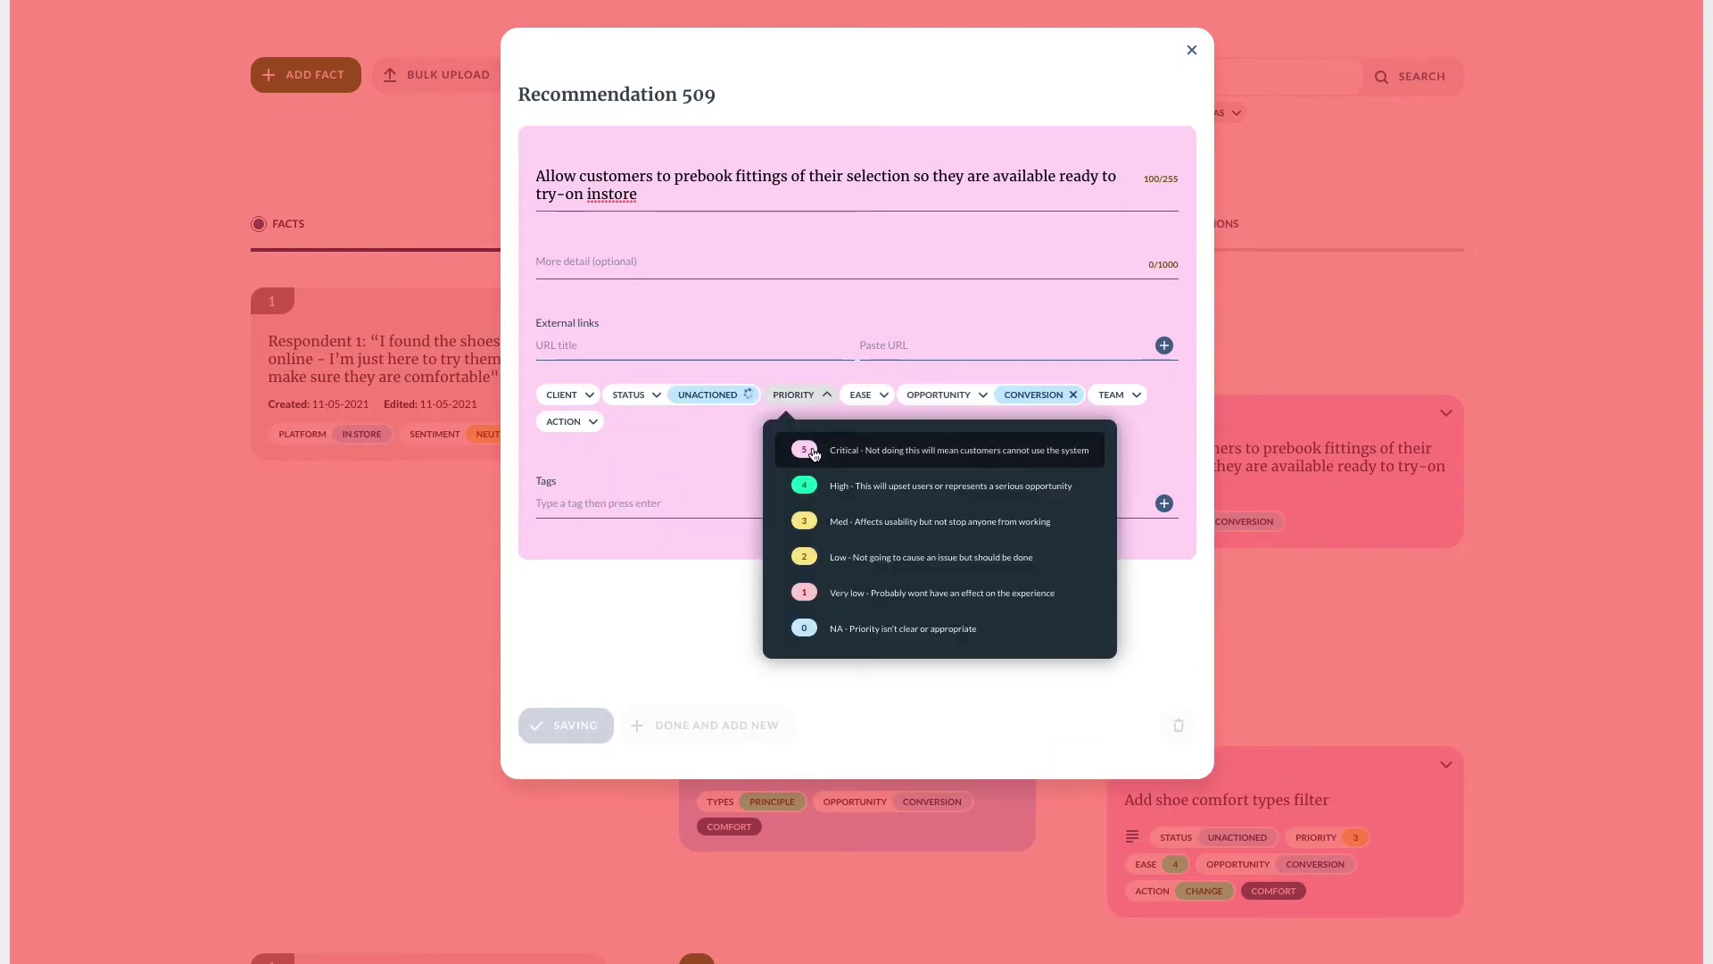
pyautogui.click(810, 490)
pyautogui.click(1401, 471)
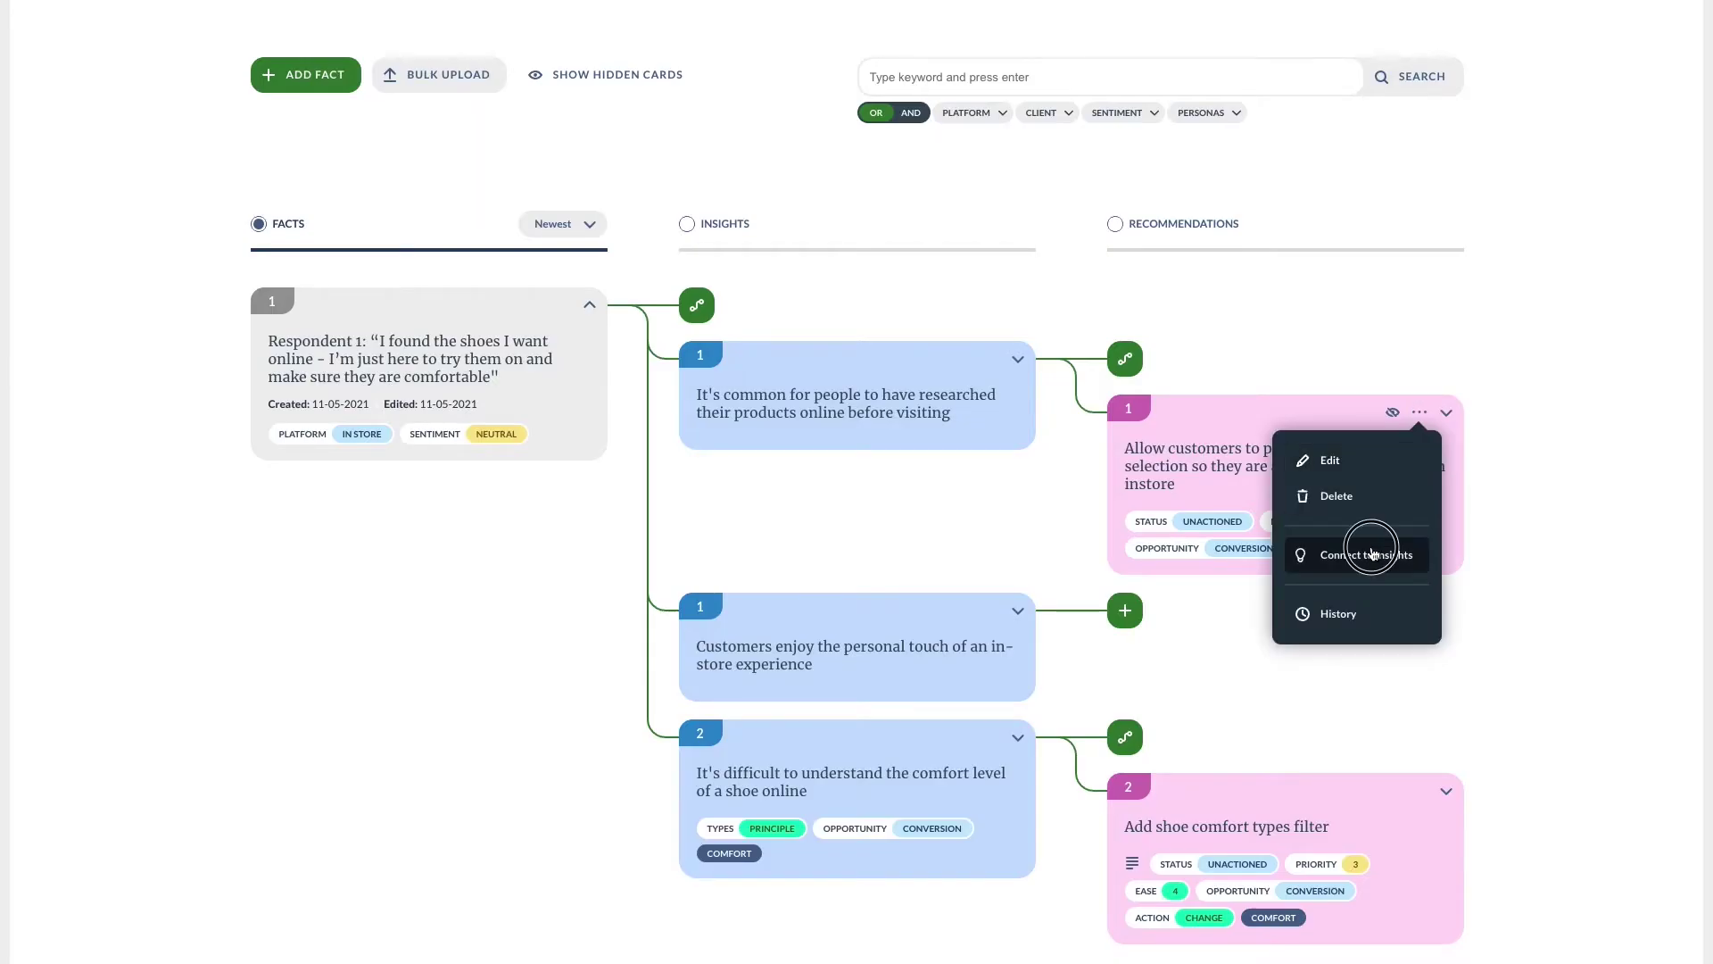
# - Also connect the prebook-fittings recommendation to the in-store personal touch and shoe comfort insights
pyautogui.click(1375, 554)
pyautogui.click(630, 321)
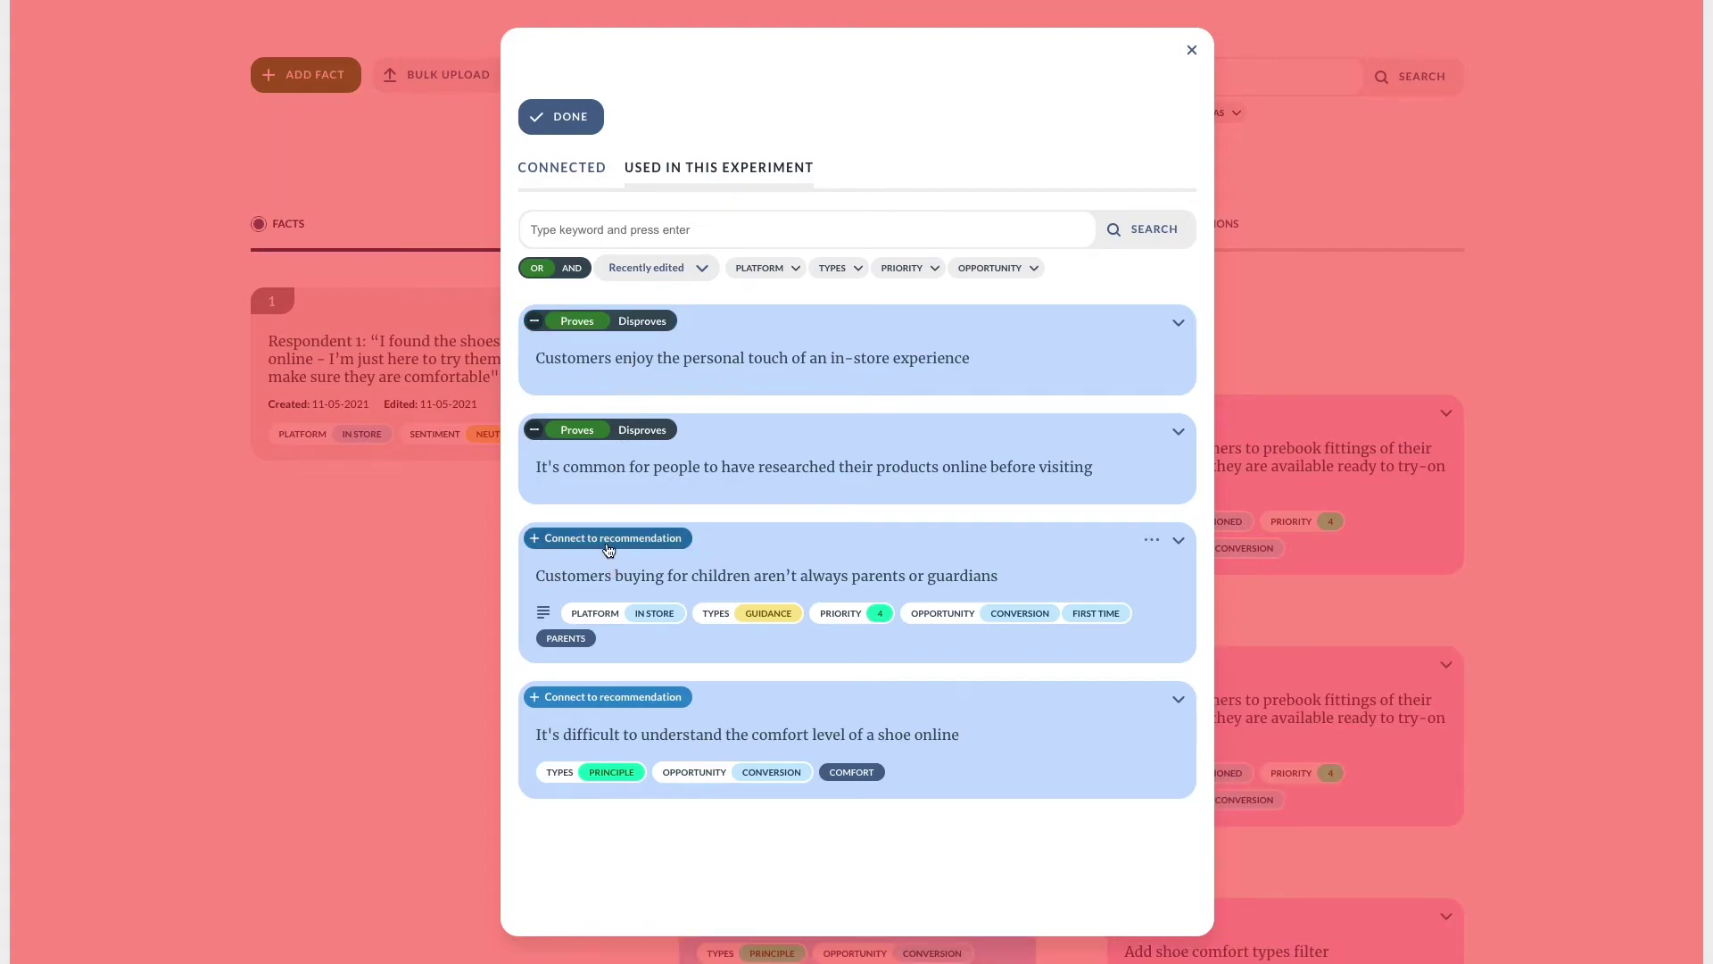
pyautogui.click(596, 696)
pyautogui.click(571, 117)
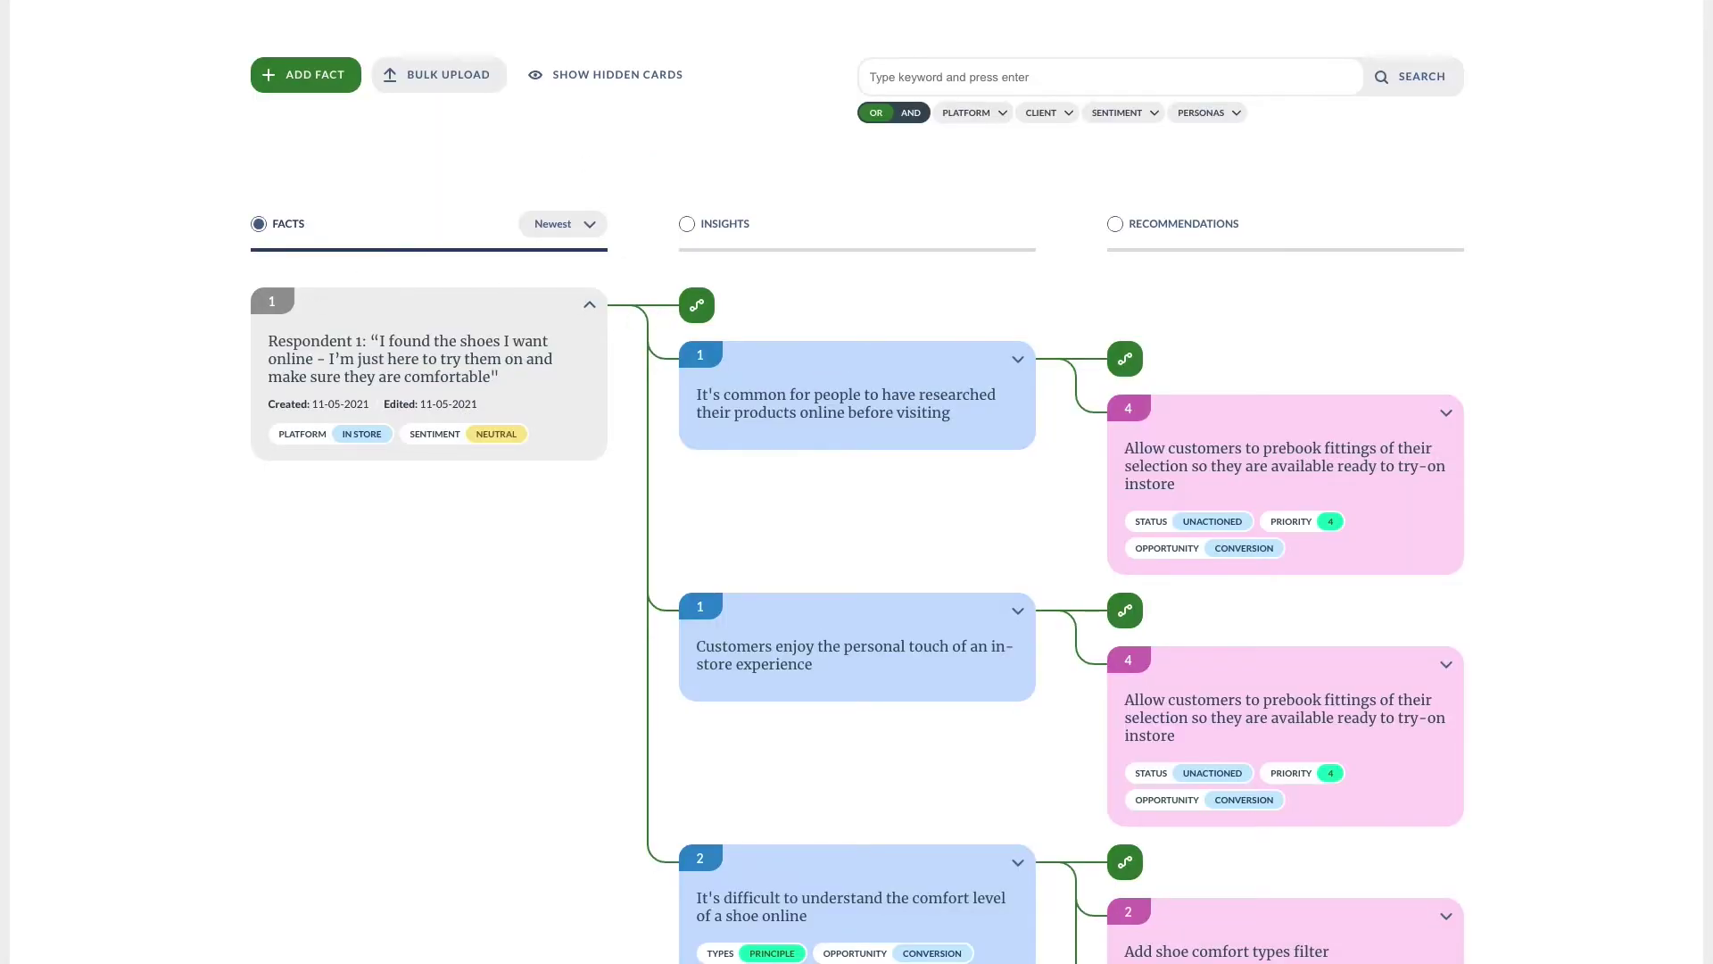
# - Hide the 'Add shoe comfort types filter' recommendation and the online-research insight card from the board
pyautogui.scroll(-5, 631, 549)
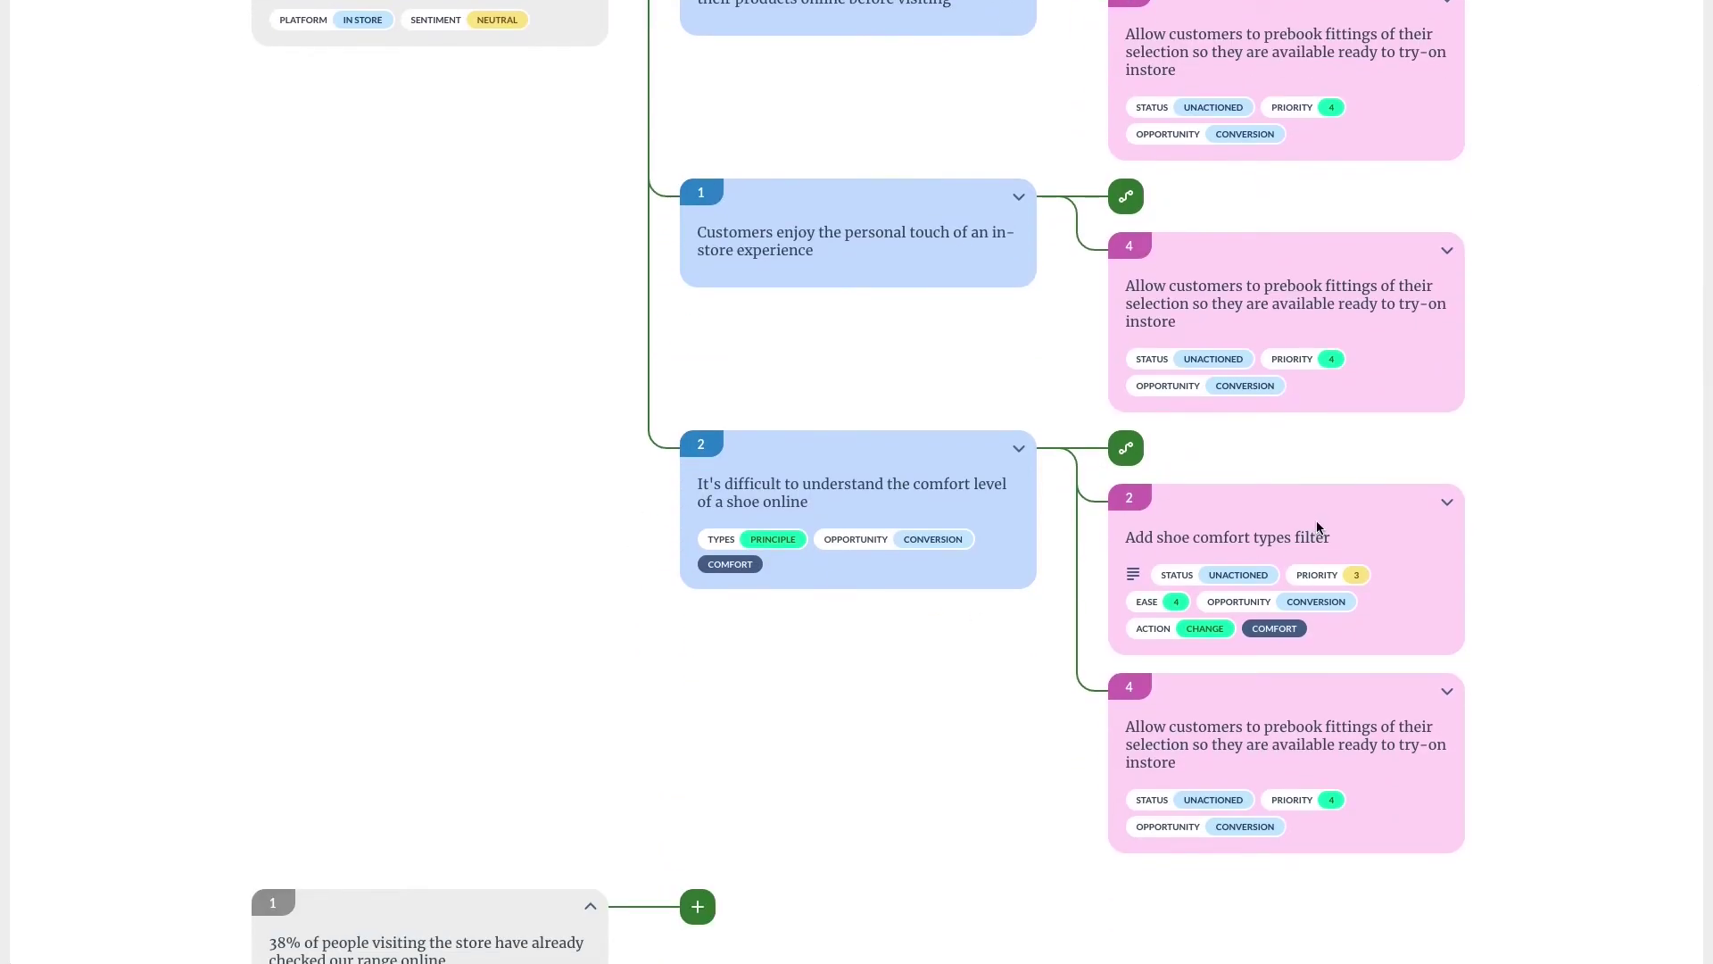
pyautogui.moveTo(1407, 501)
pyautogui.click(1393, 504)
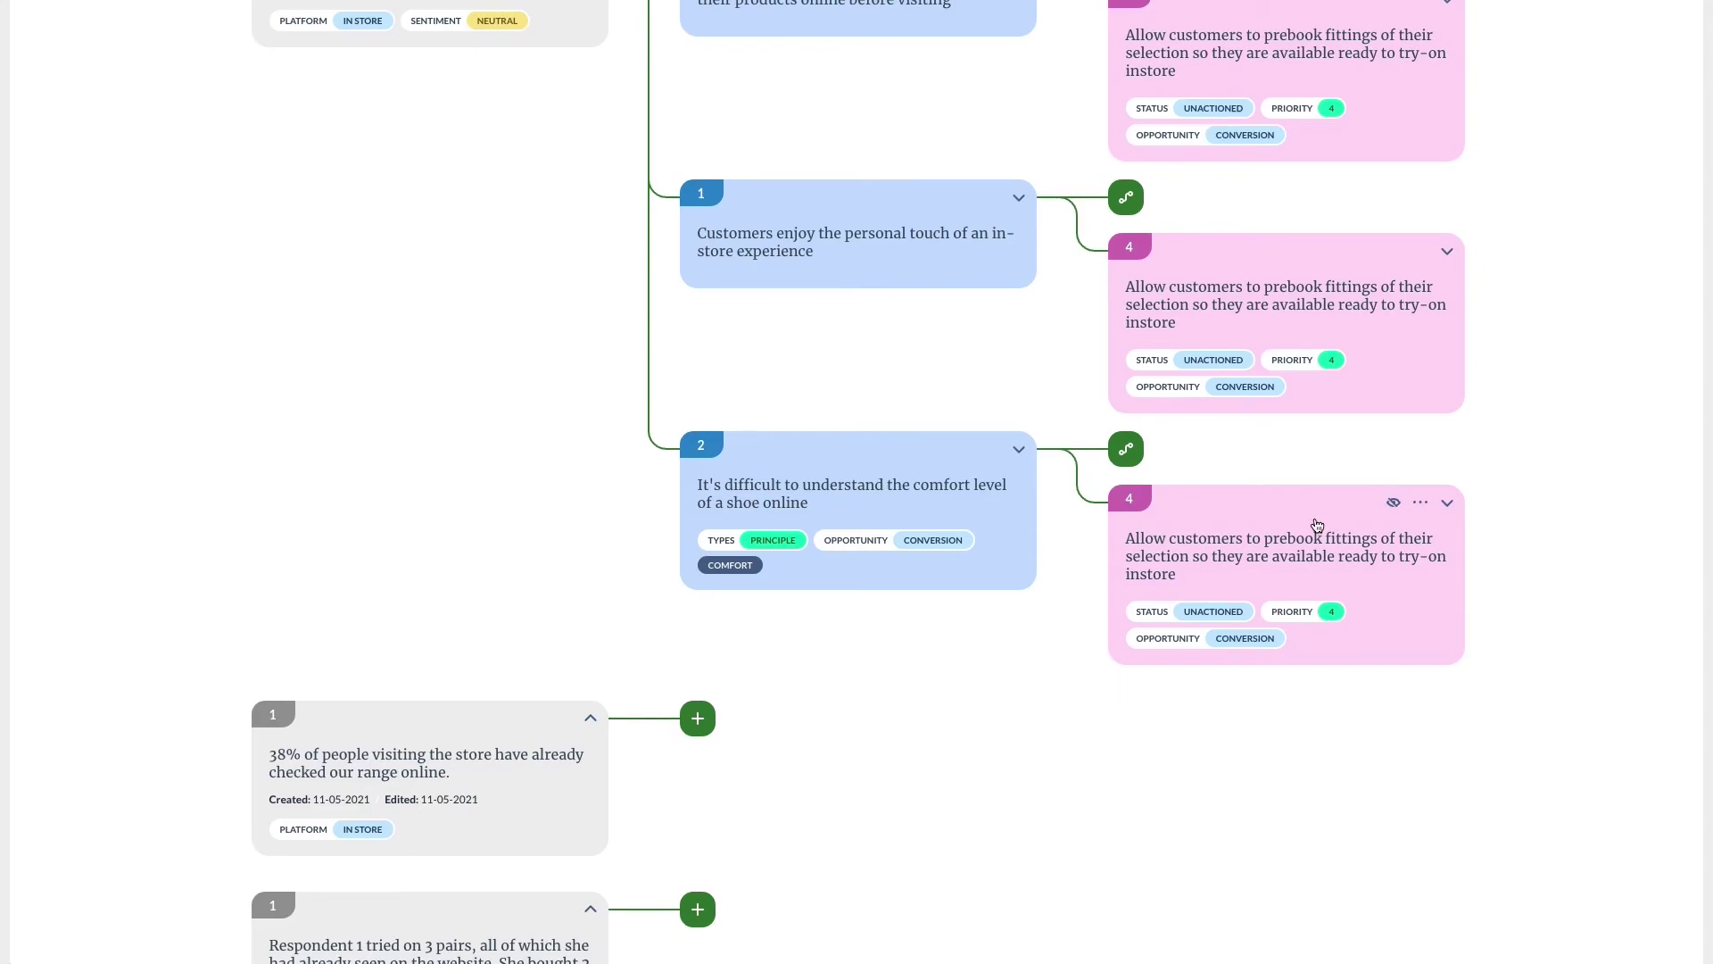
pyautogui.scroll(5, 1319, 524)
pyautogui.moveTo(965, 389)
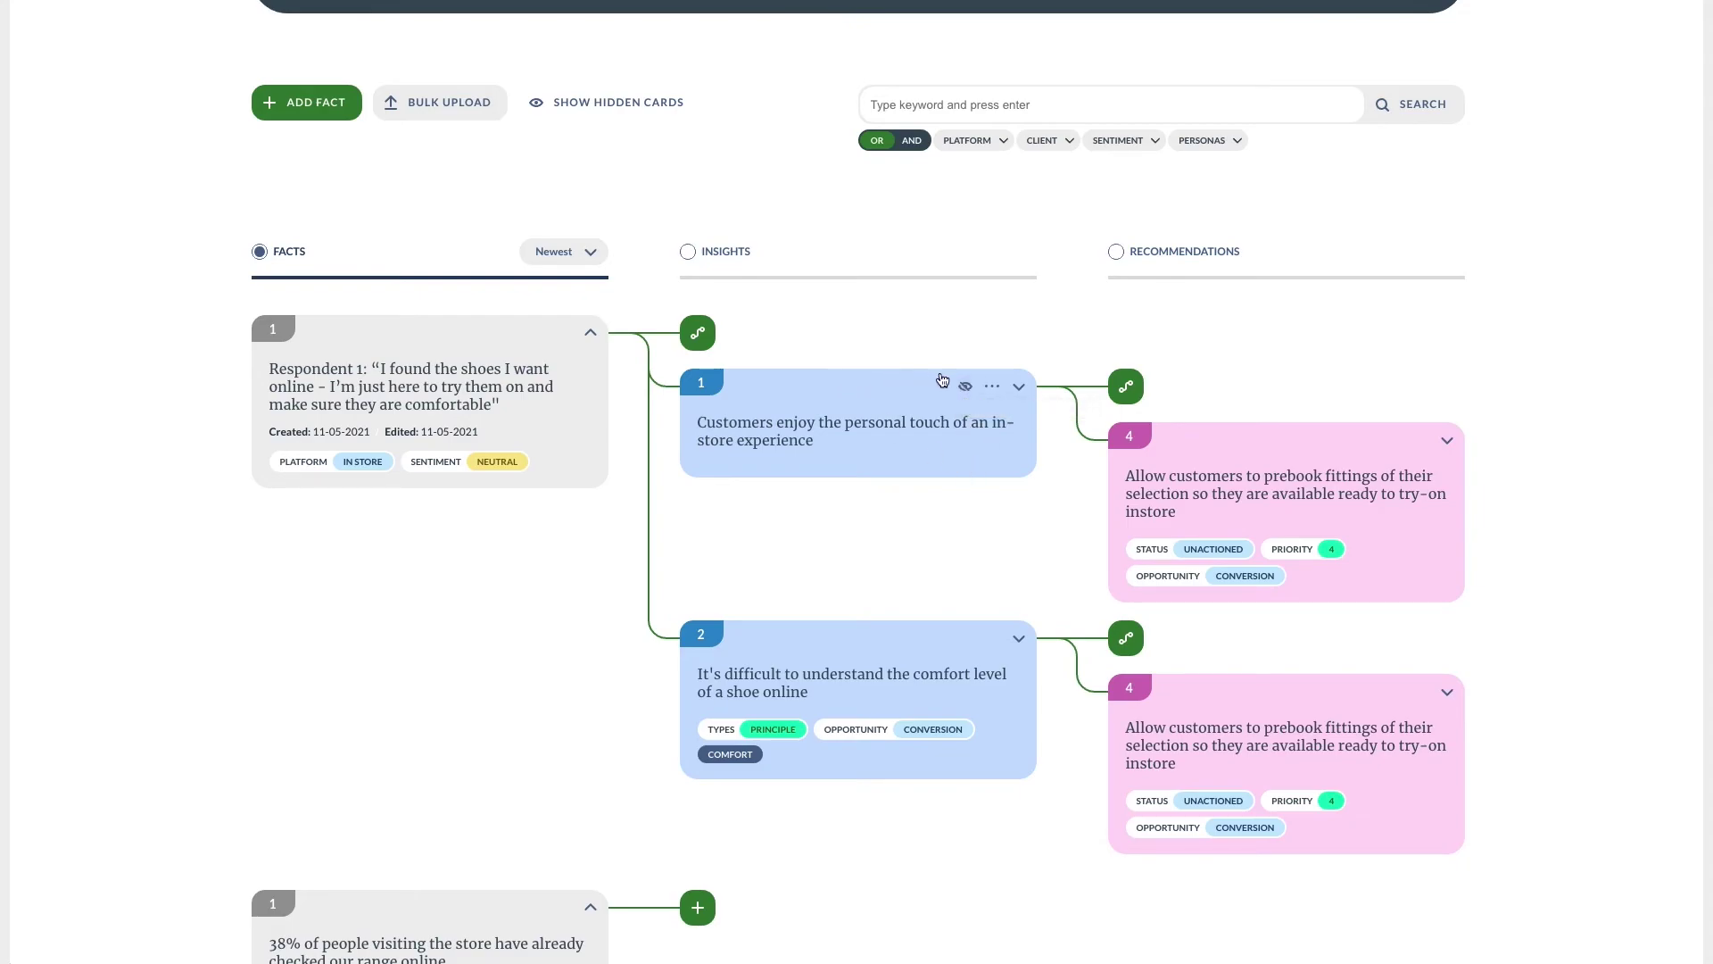
# - Turn on Show Hidden Cards so the hidden insight and recommendation appear dimmed on the board
pyautogui.click(551, 108)
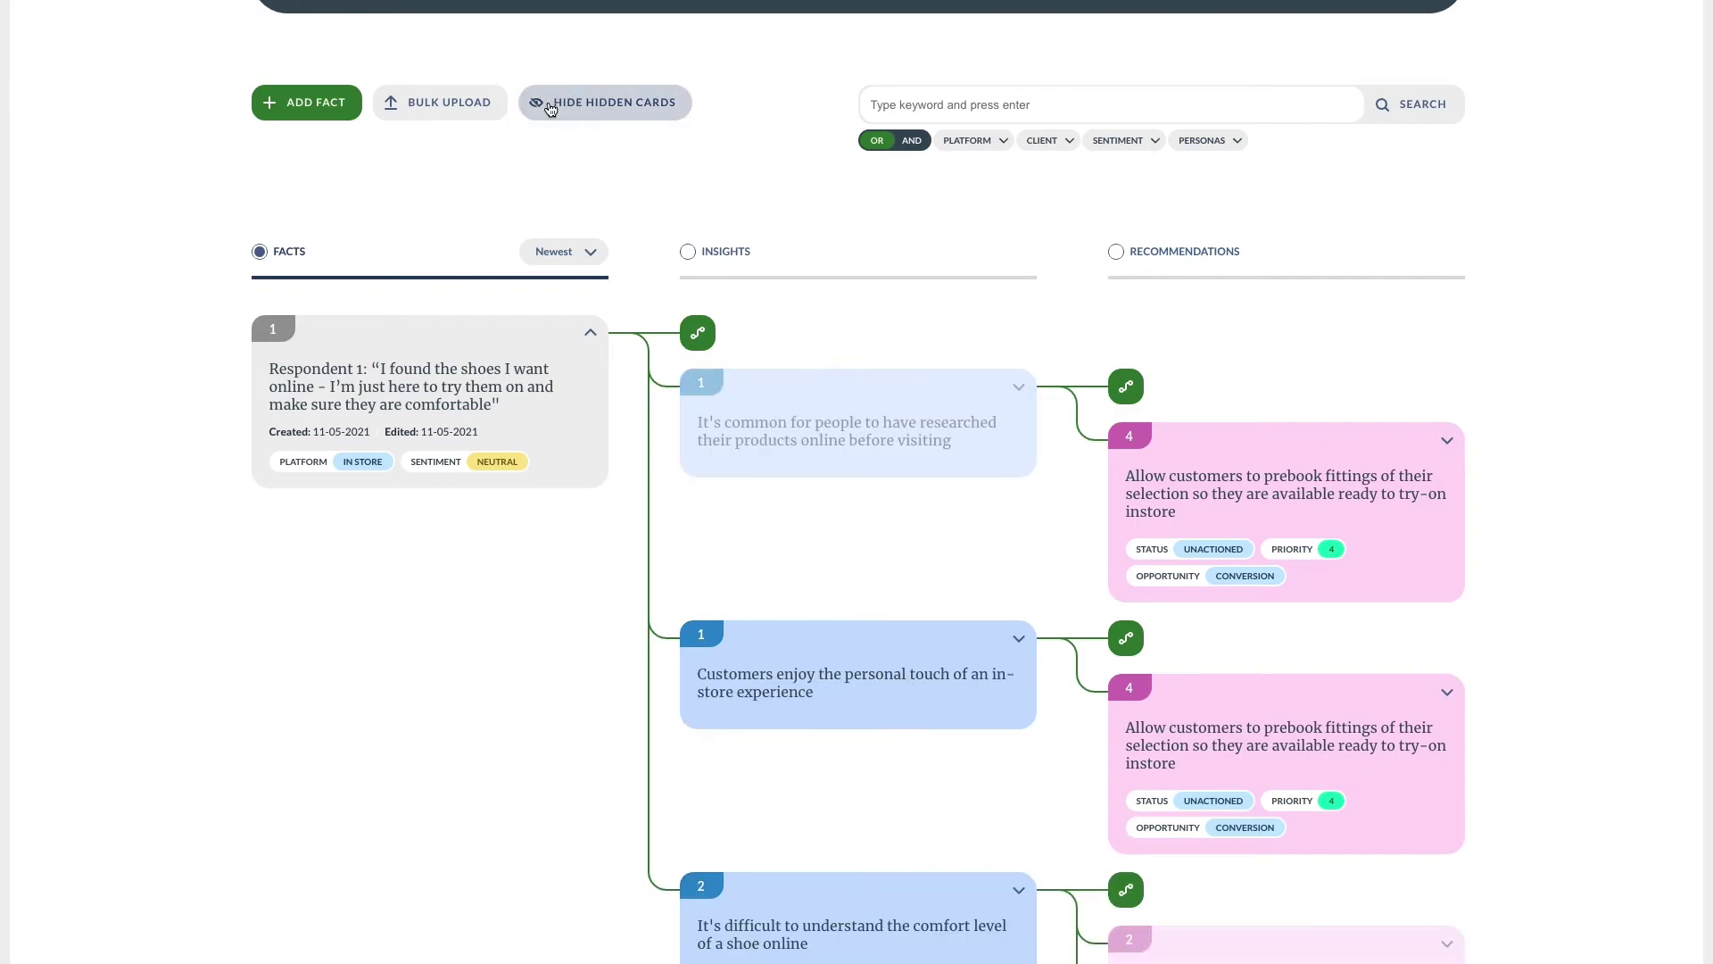
pyautogui.scroll(-1, 696, 357)
pyautogui.scroll(-1, 713, 399)
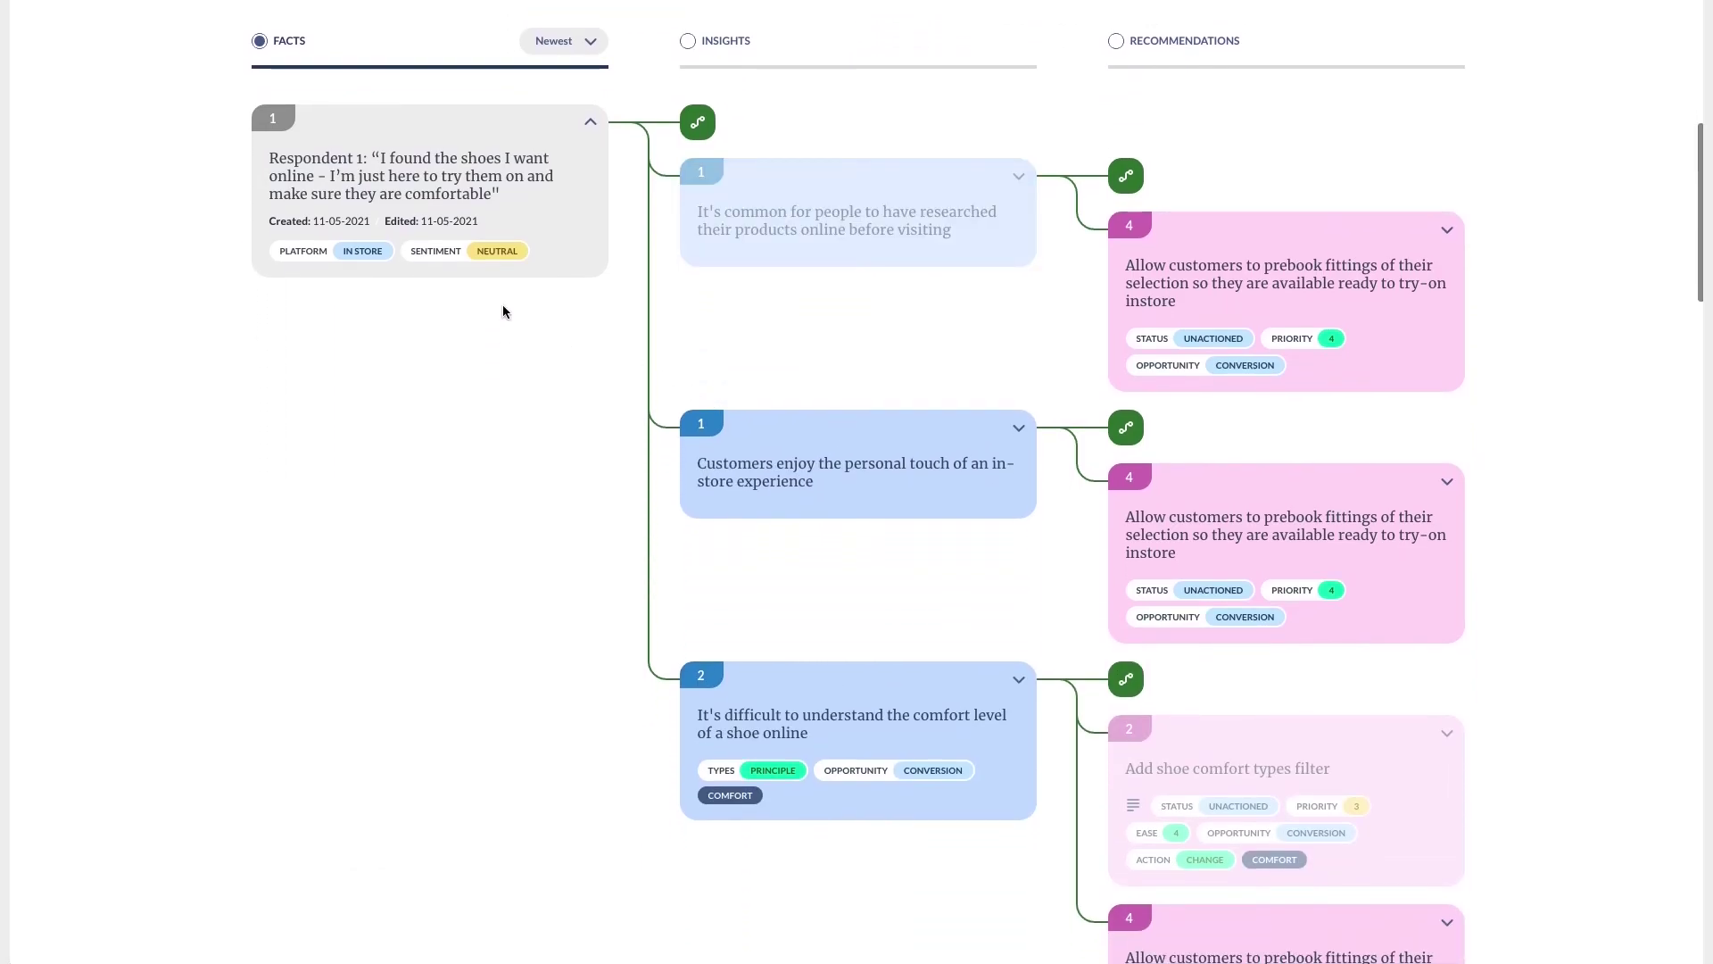
pyautogui.scroll(-1, 503, 308)
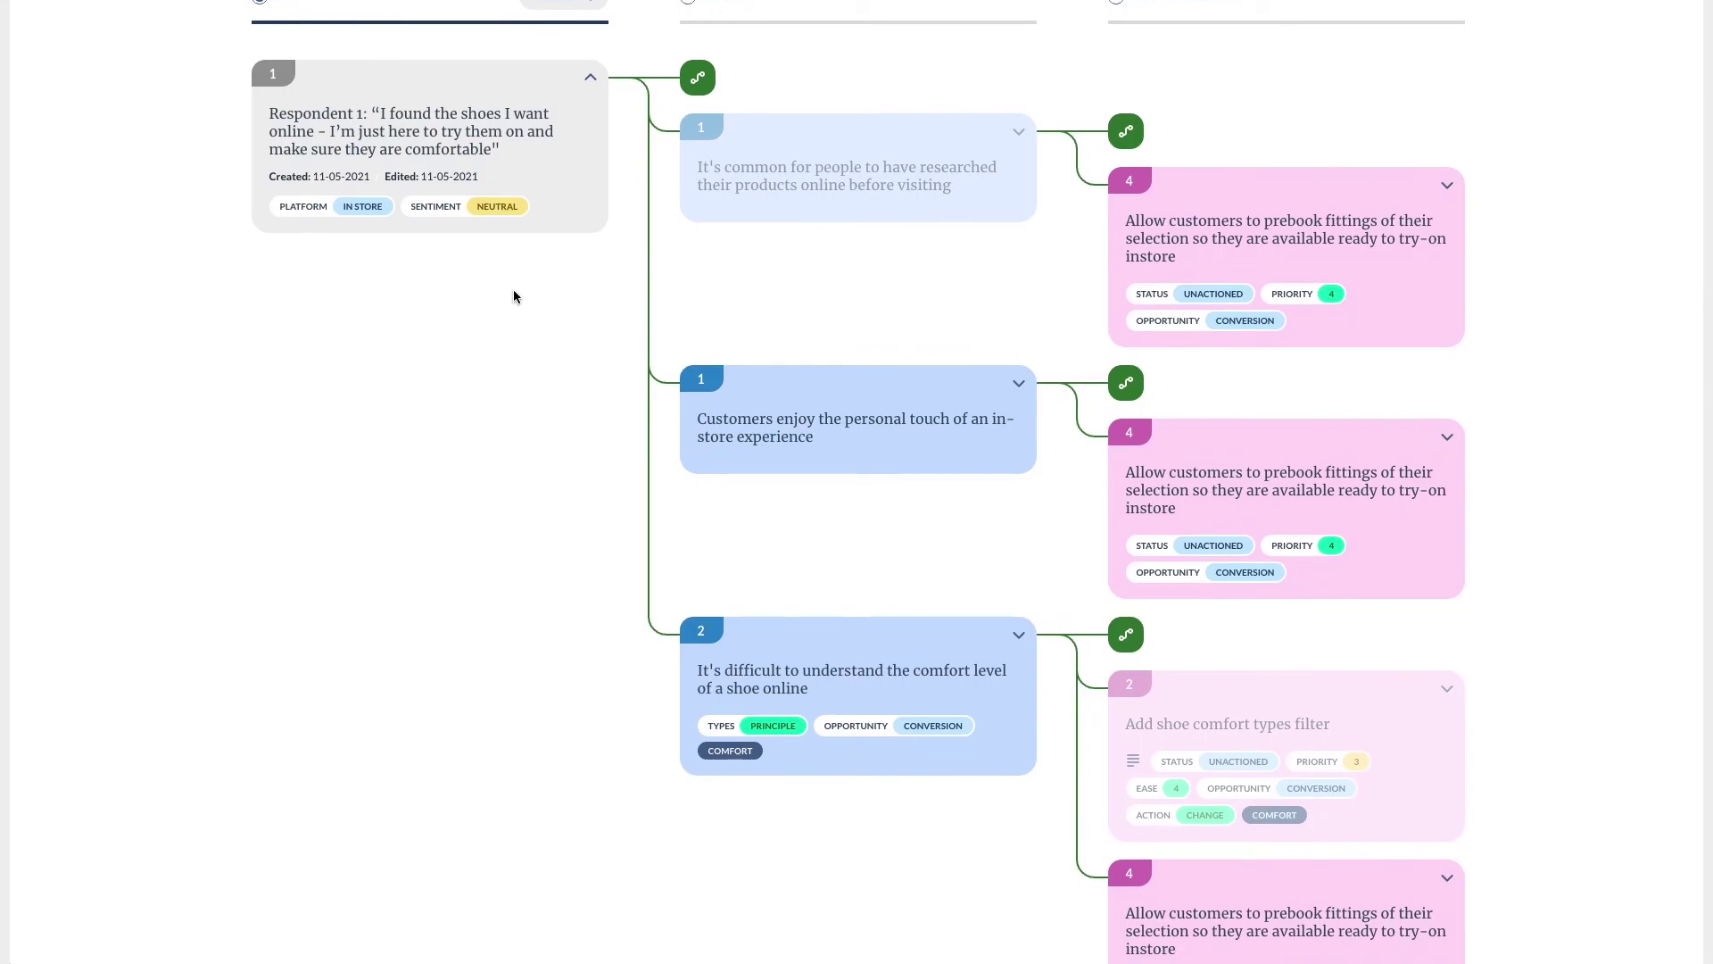
pyautogui.moveTo(967, 133)
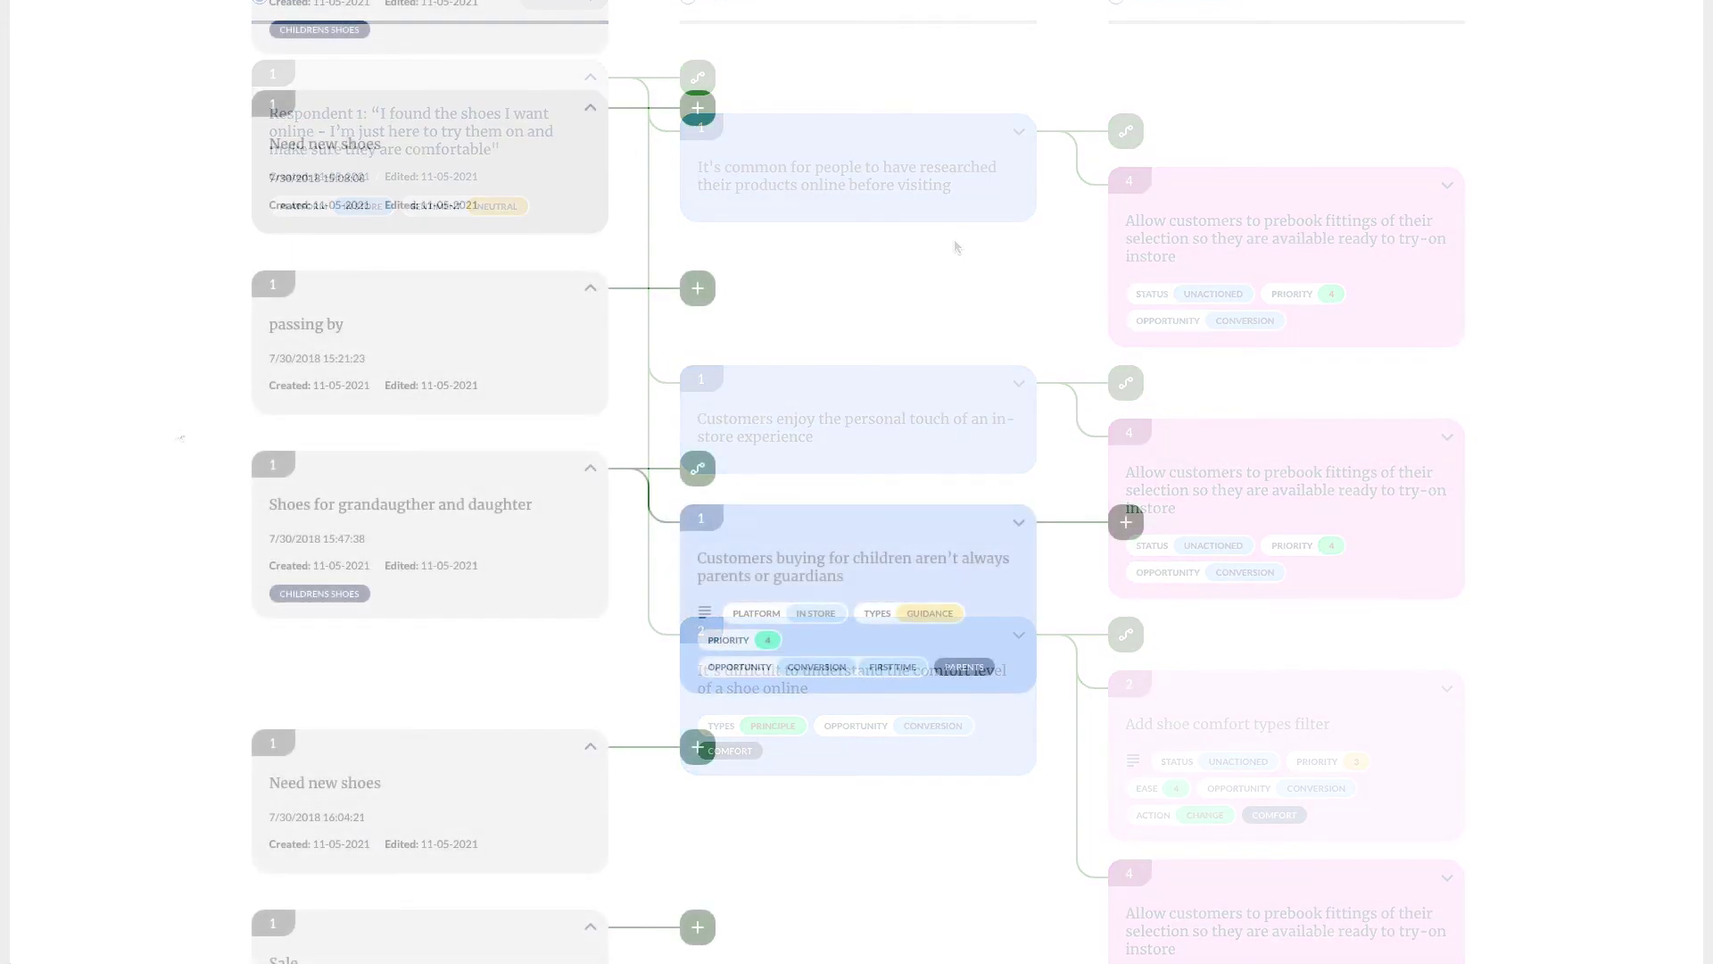
# - Connect the passing-by and Browsing facts to a new insight 'Shopping for shoes is a fun way to spend time'
pyautogui.click(306, 290)
pyautogui.scroll(-5, 301, 303)
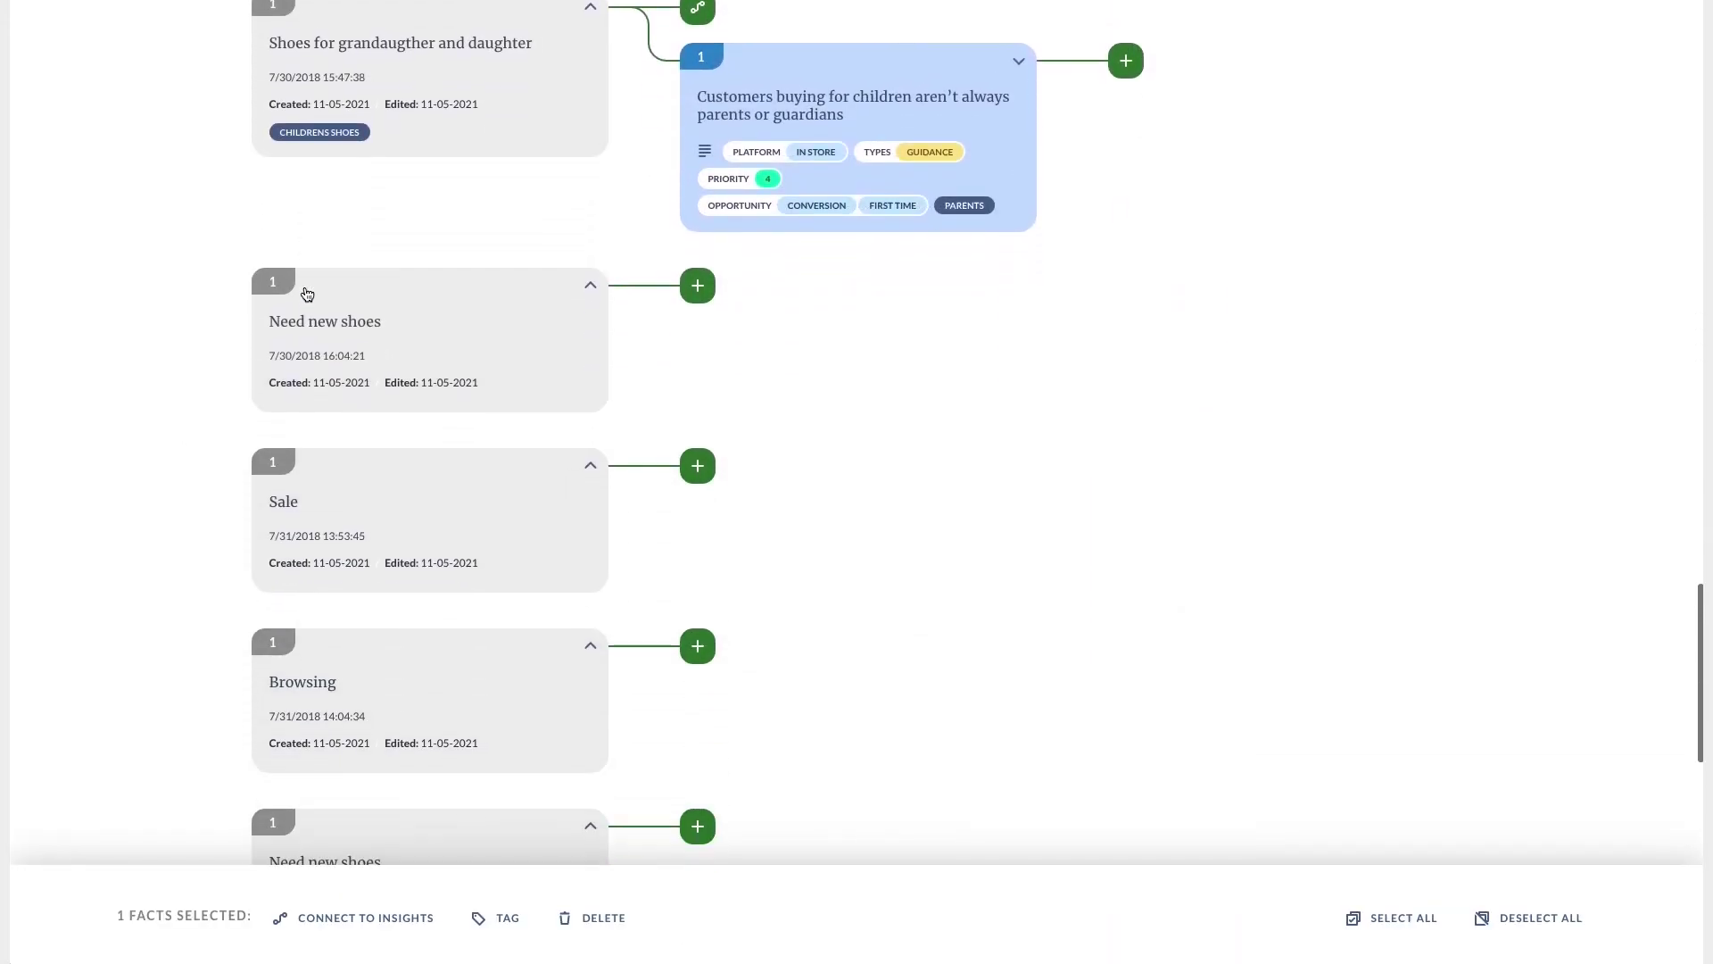
pyautogui.click(296, 641)
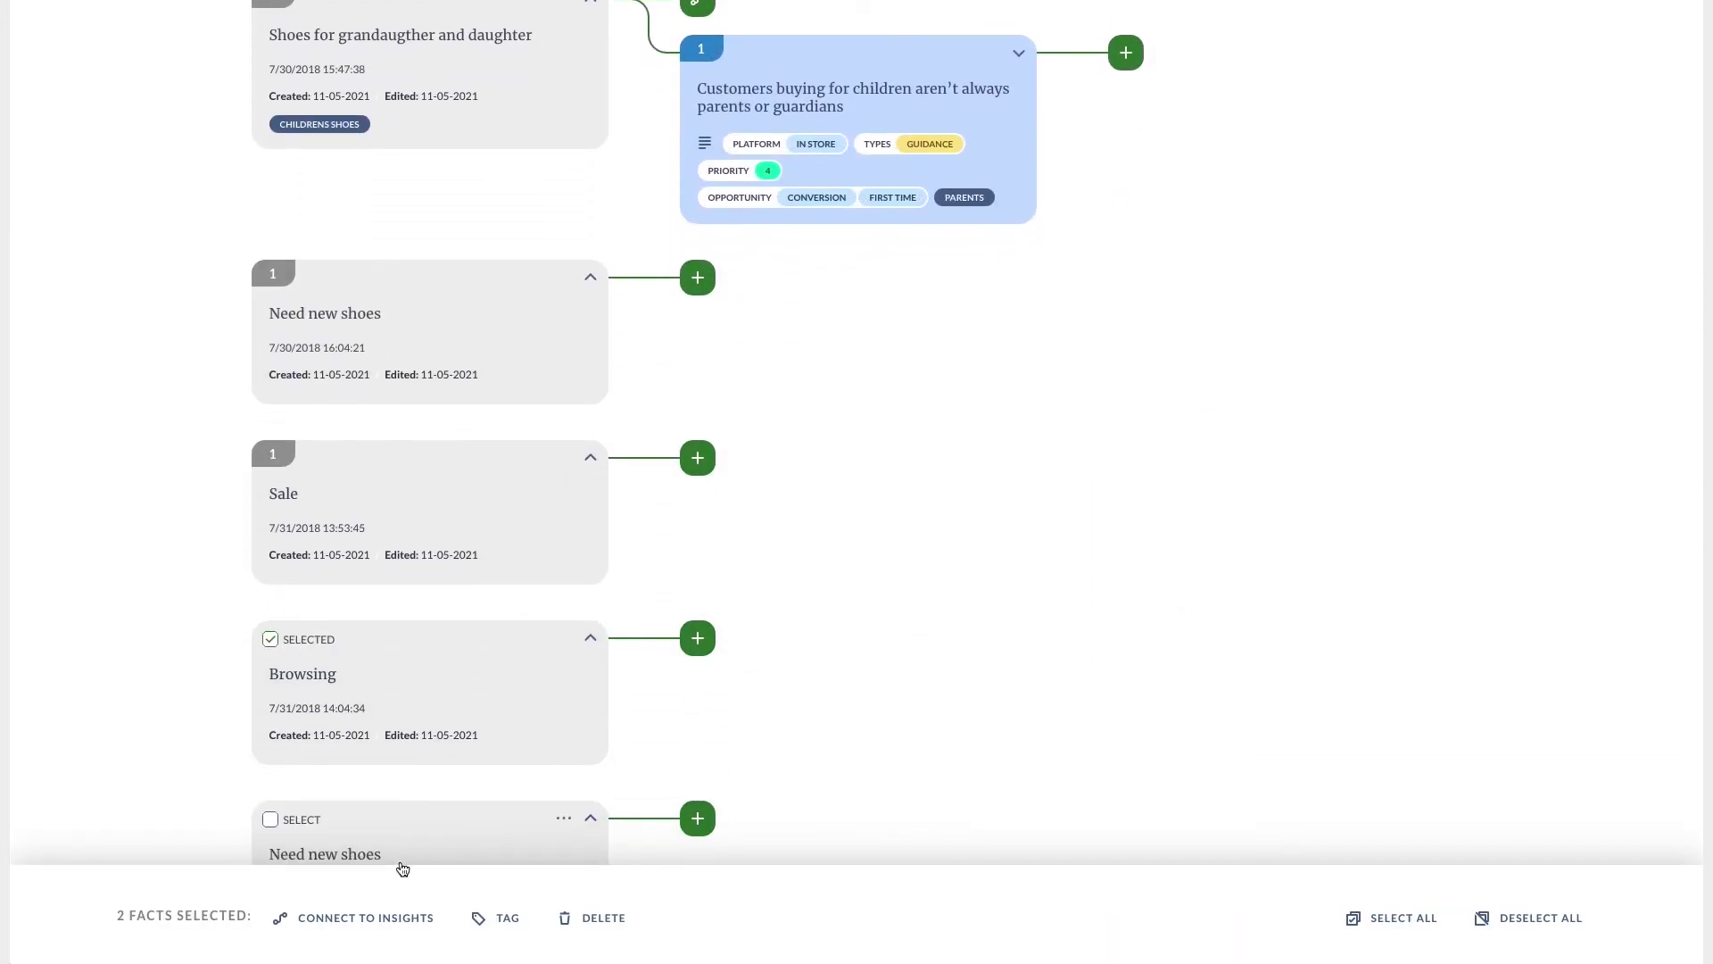
pyautogui.click(356, 913)
pyautogui.click(723, 123)
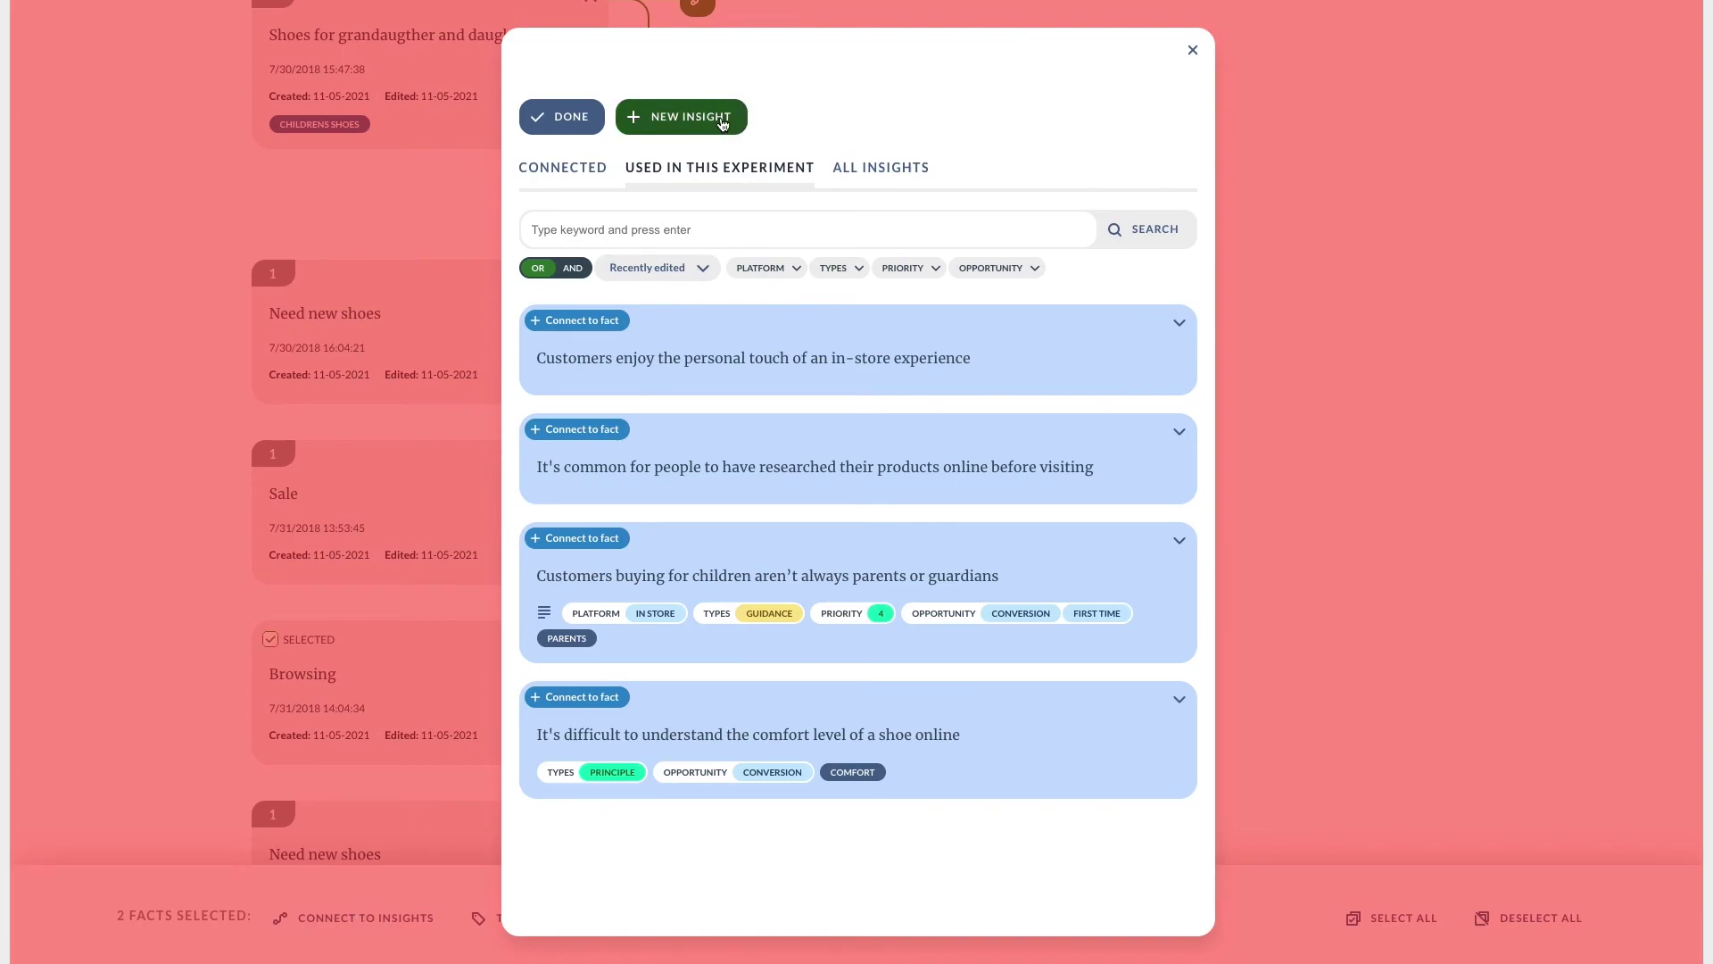
pyautogui.click(648, 176)
pyautogui.write('Sh')
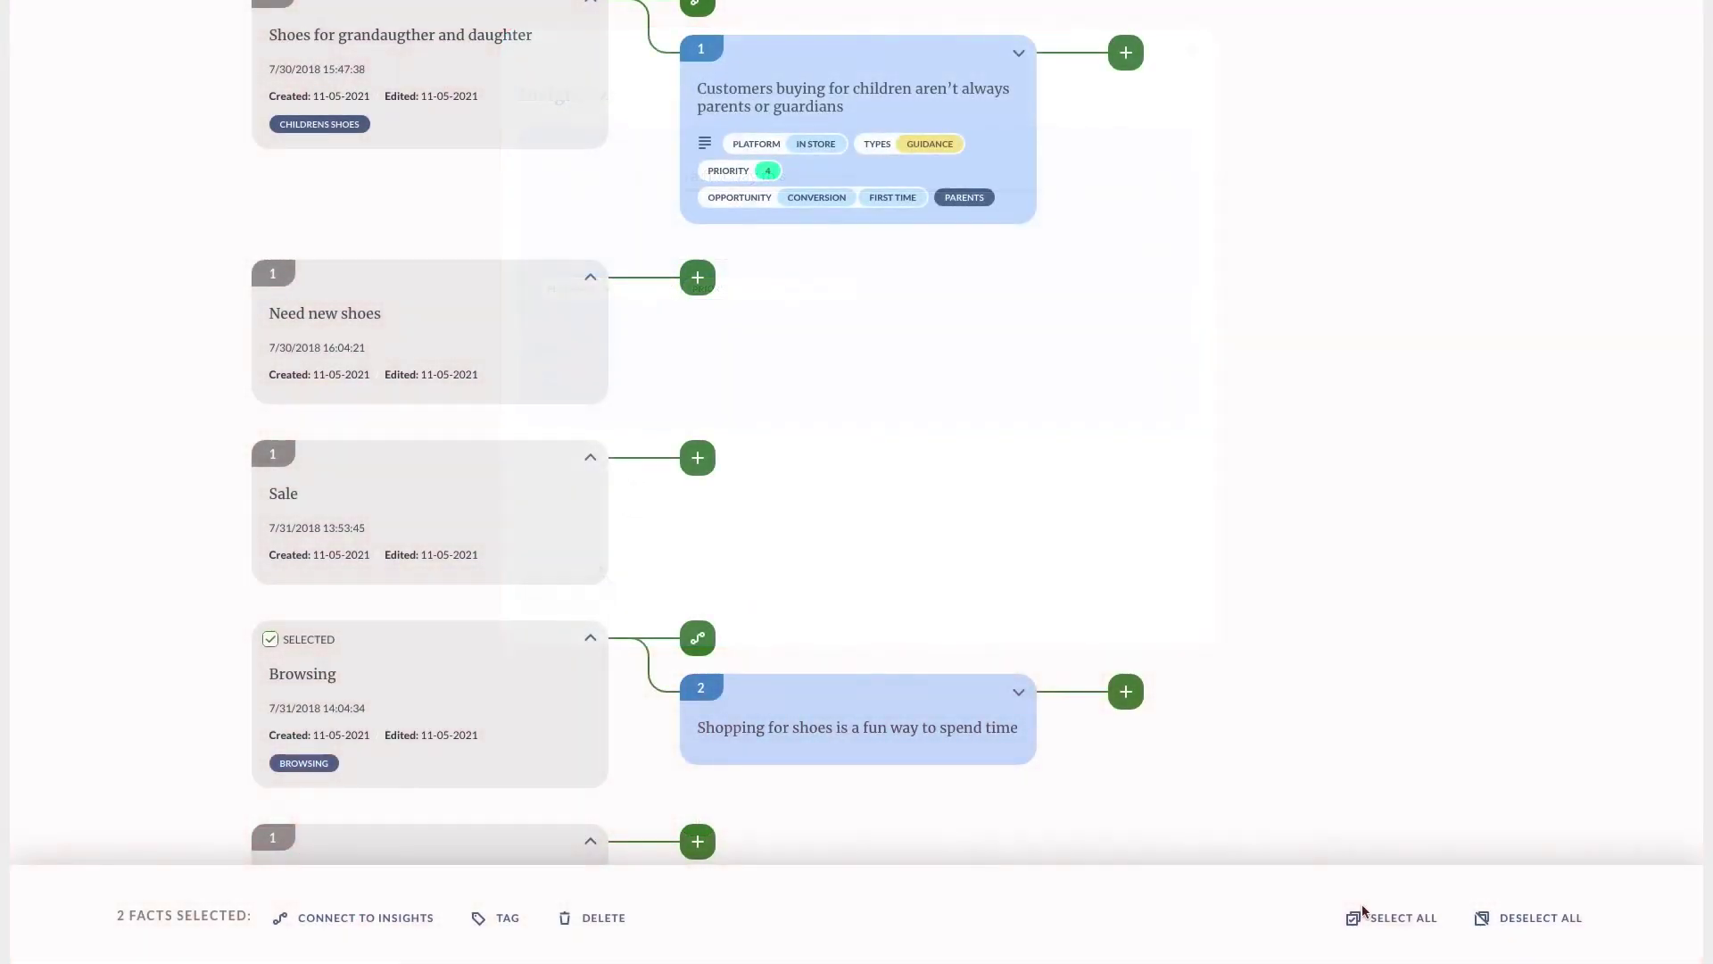
# - Select all 17 facts and tag them with Platform > In Store
pyautogui.click(1365, 915)
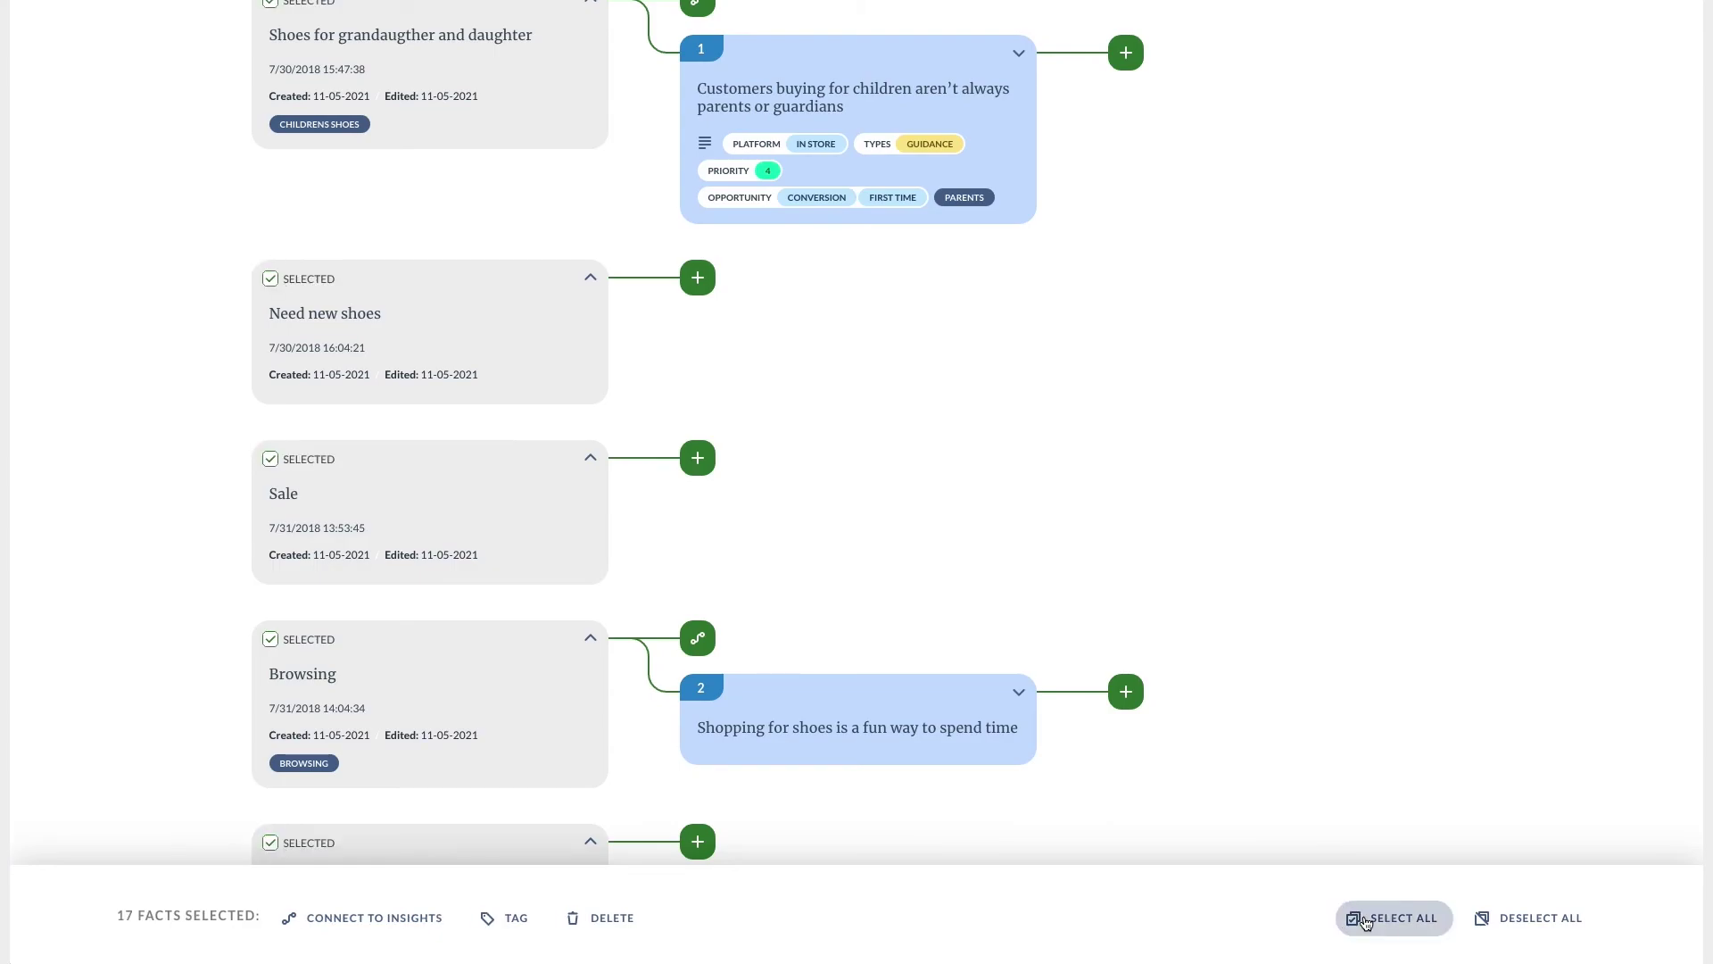
pyautogui.click(508, 928)
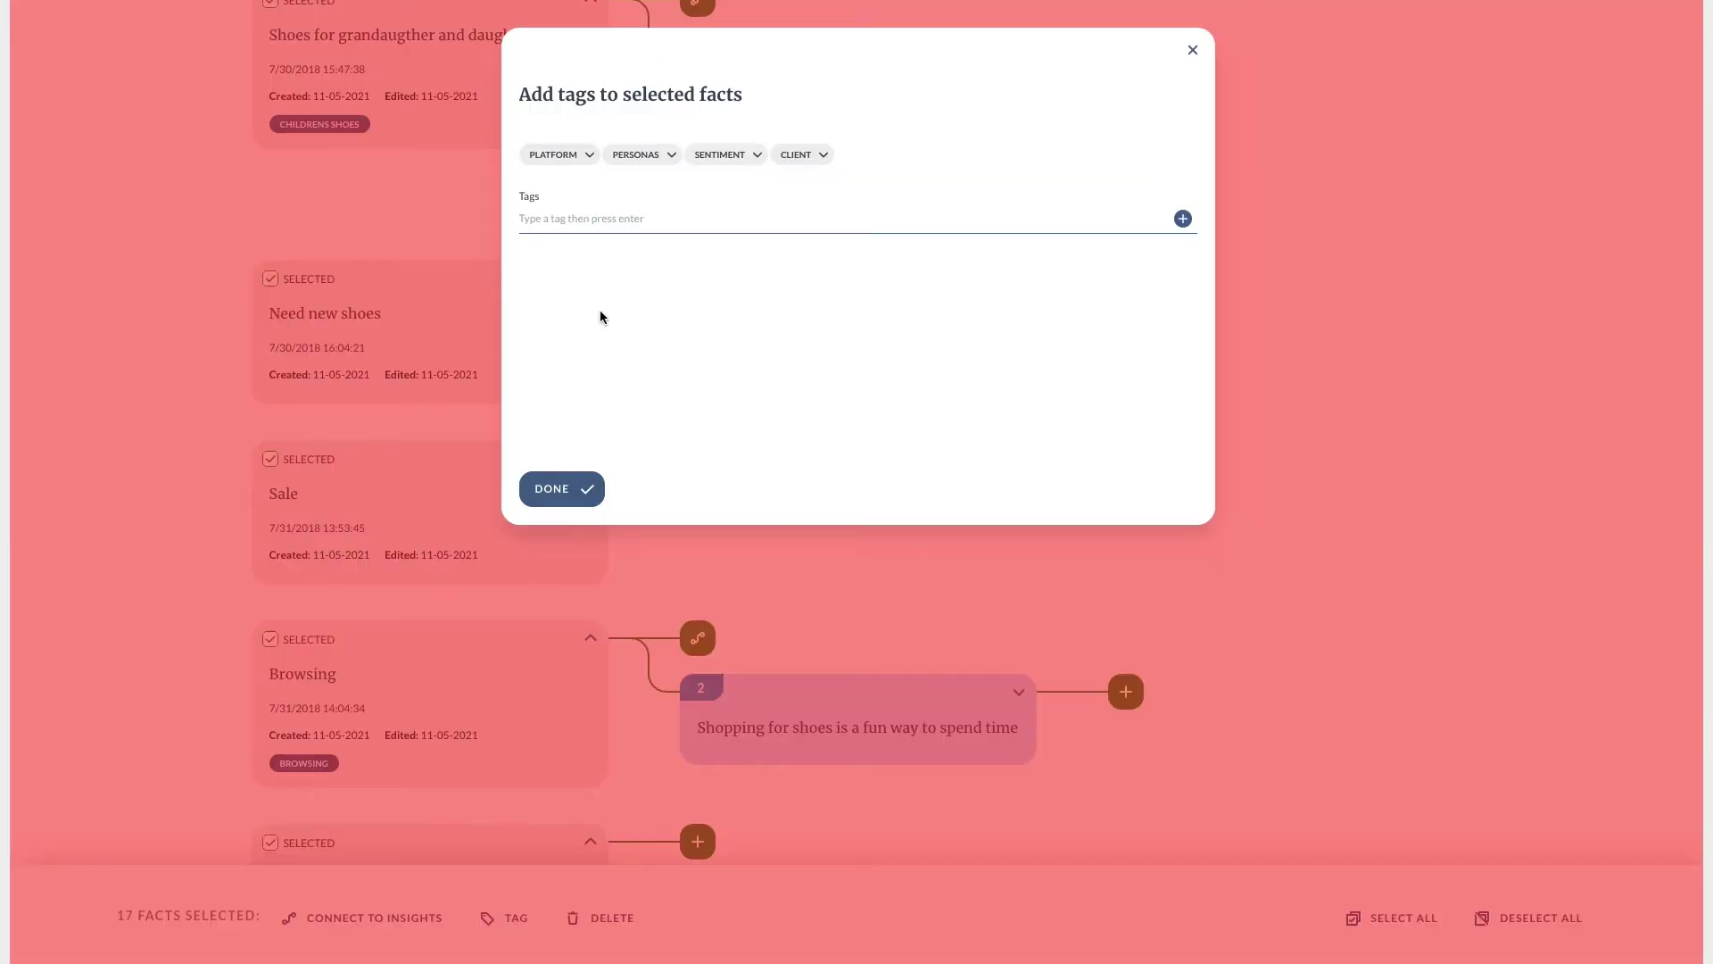
pyautogui.click(588, 161)
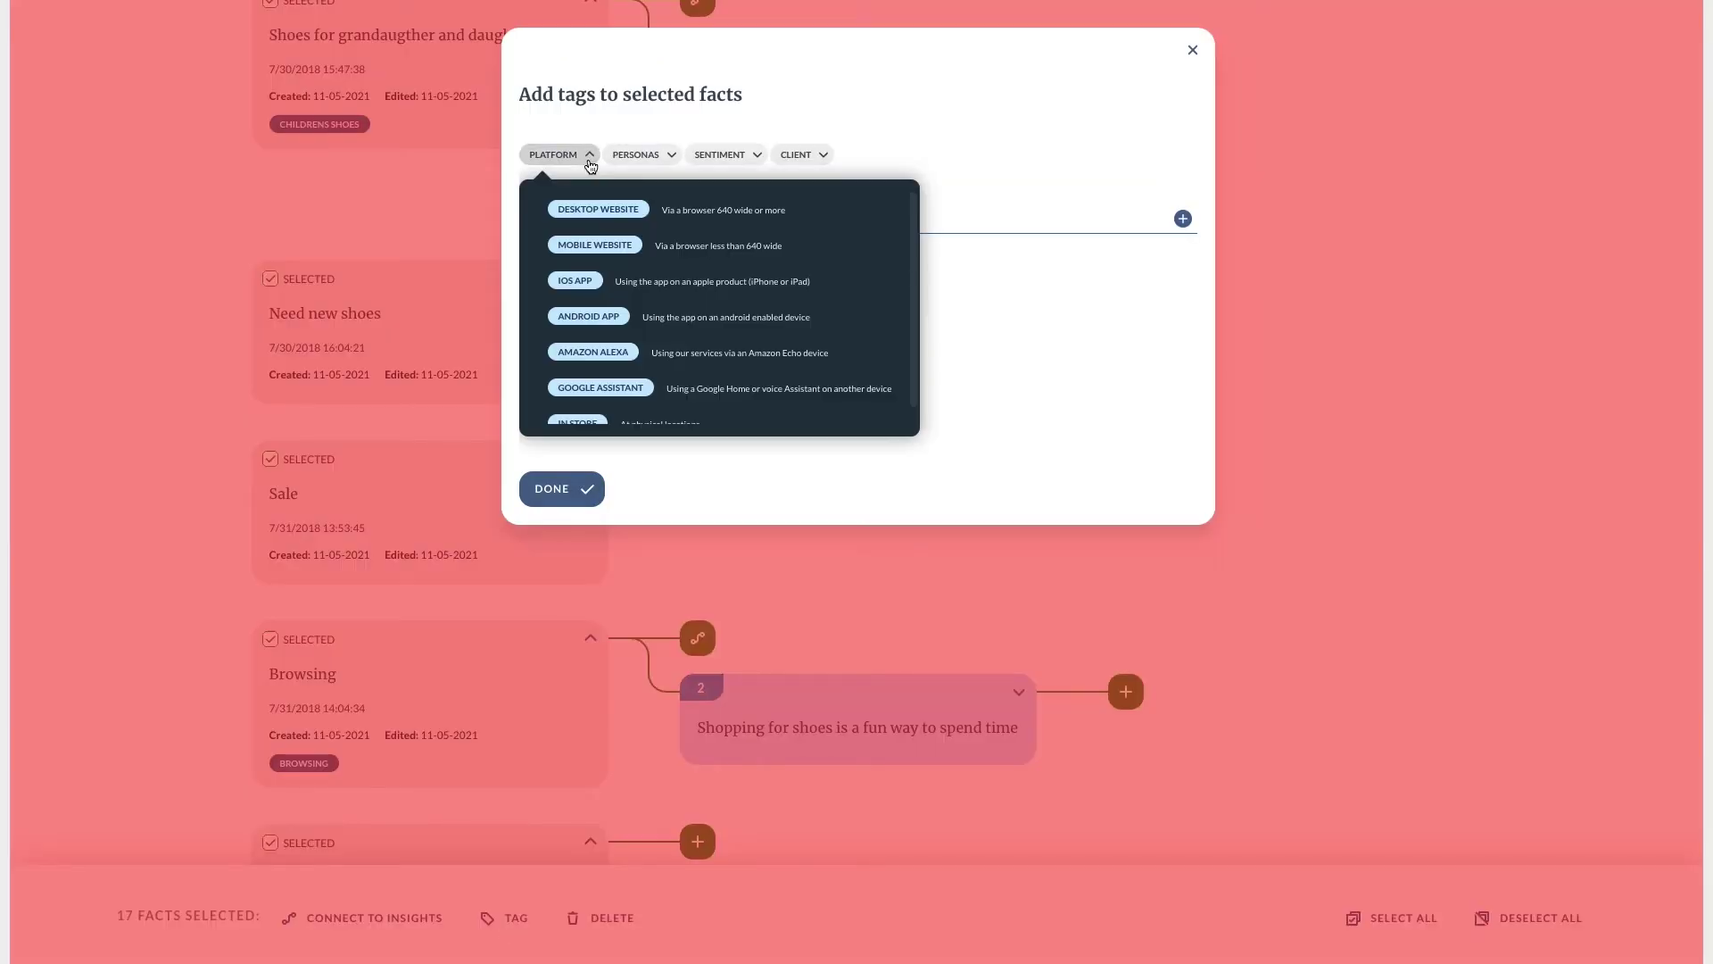
pyautogui.click(580, 425)
pyautogui.click(566, 486)
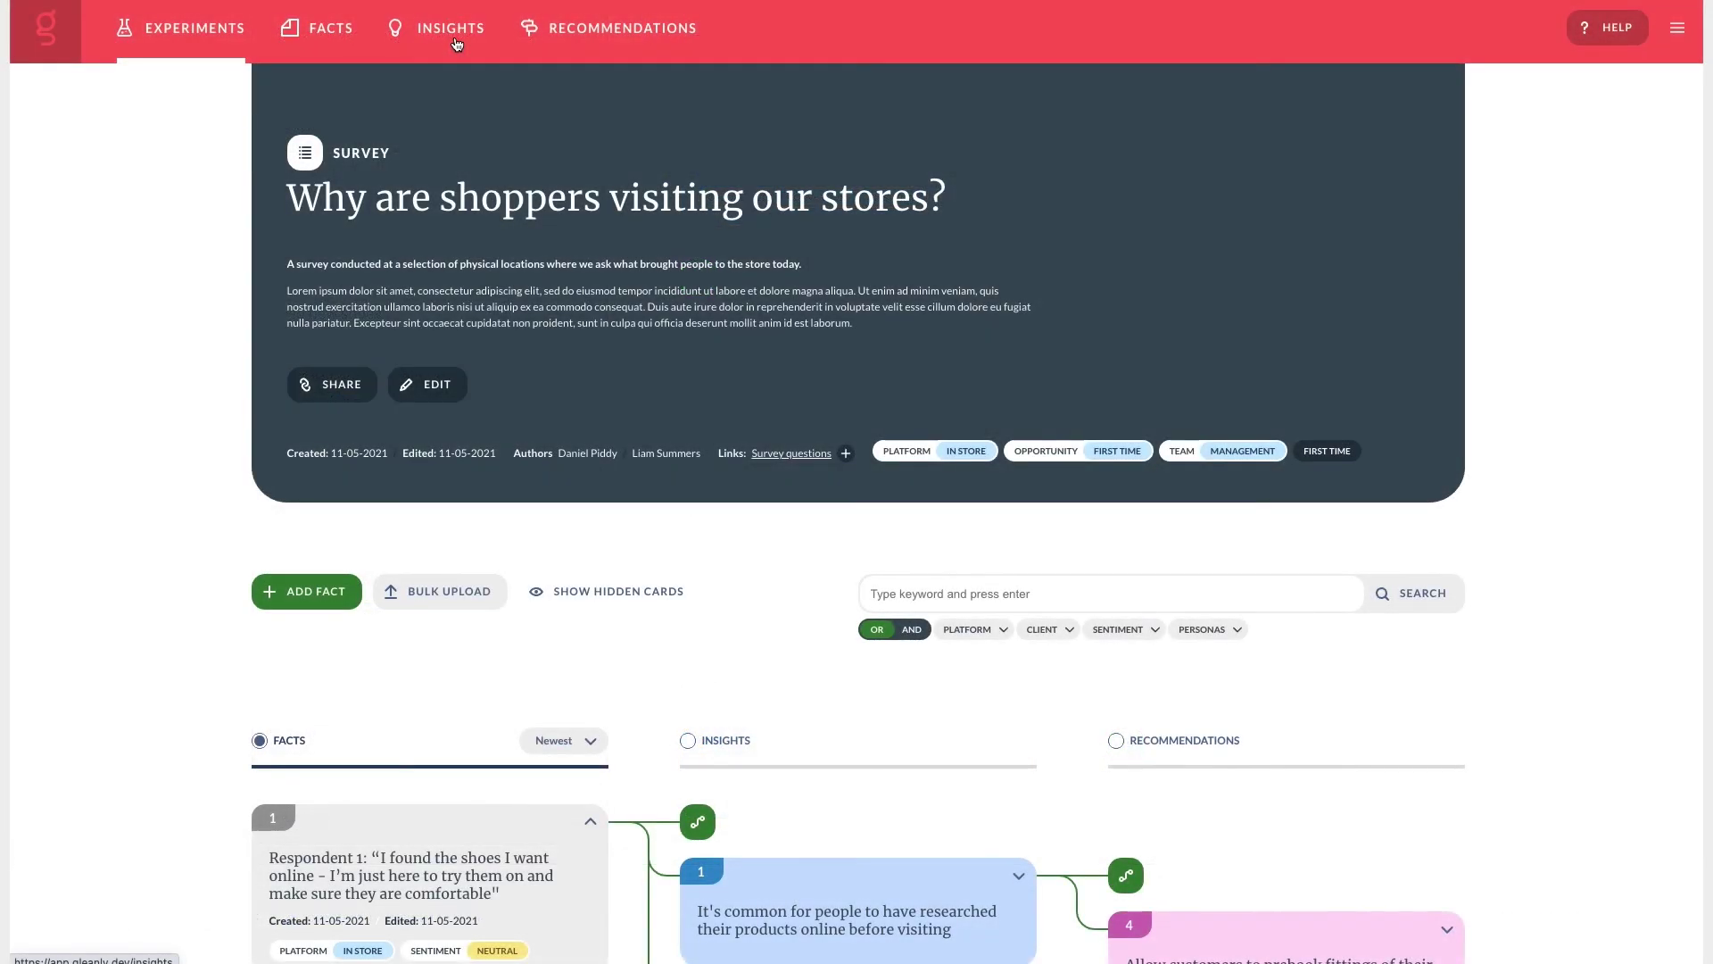
# - From the Insights page, connect 'Colour green is a positive colour' to the green facts, including green clothing
pyautogui.click(437, 27)
pyautogui.scroll(-6, 608, 293)
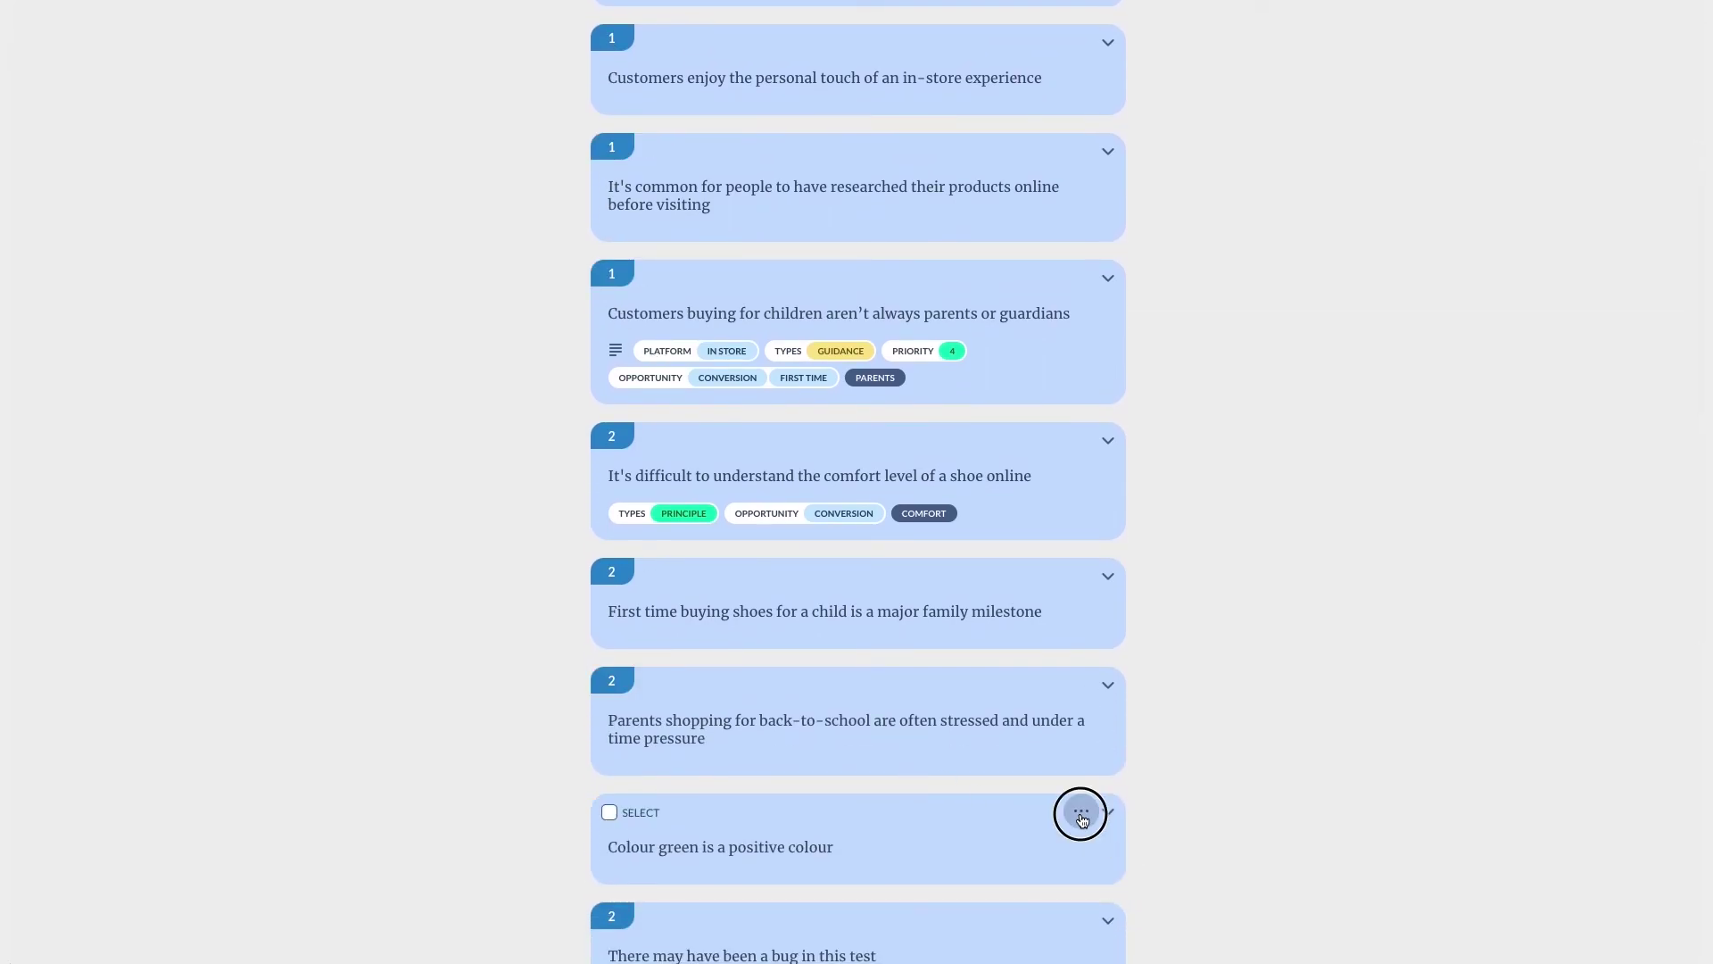
pyautogui.click(1080, 812)
pyautogui.click(944, 952)
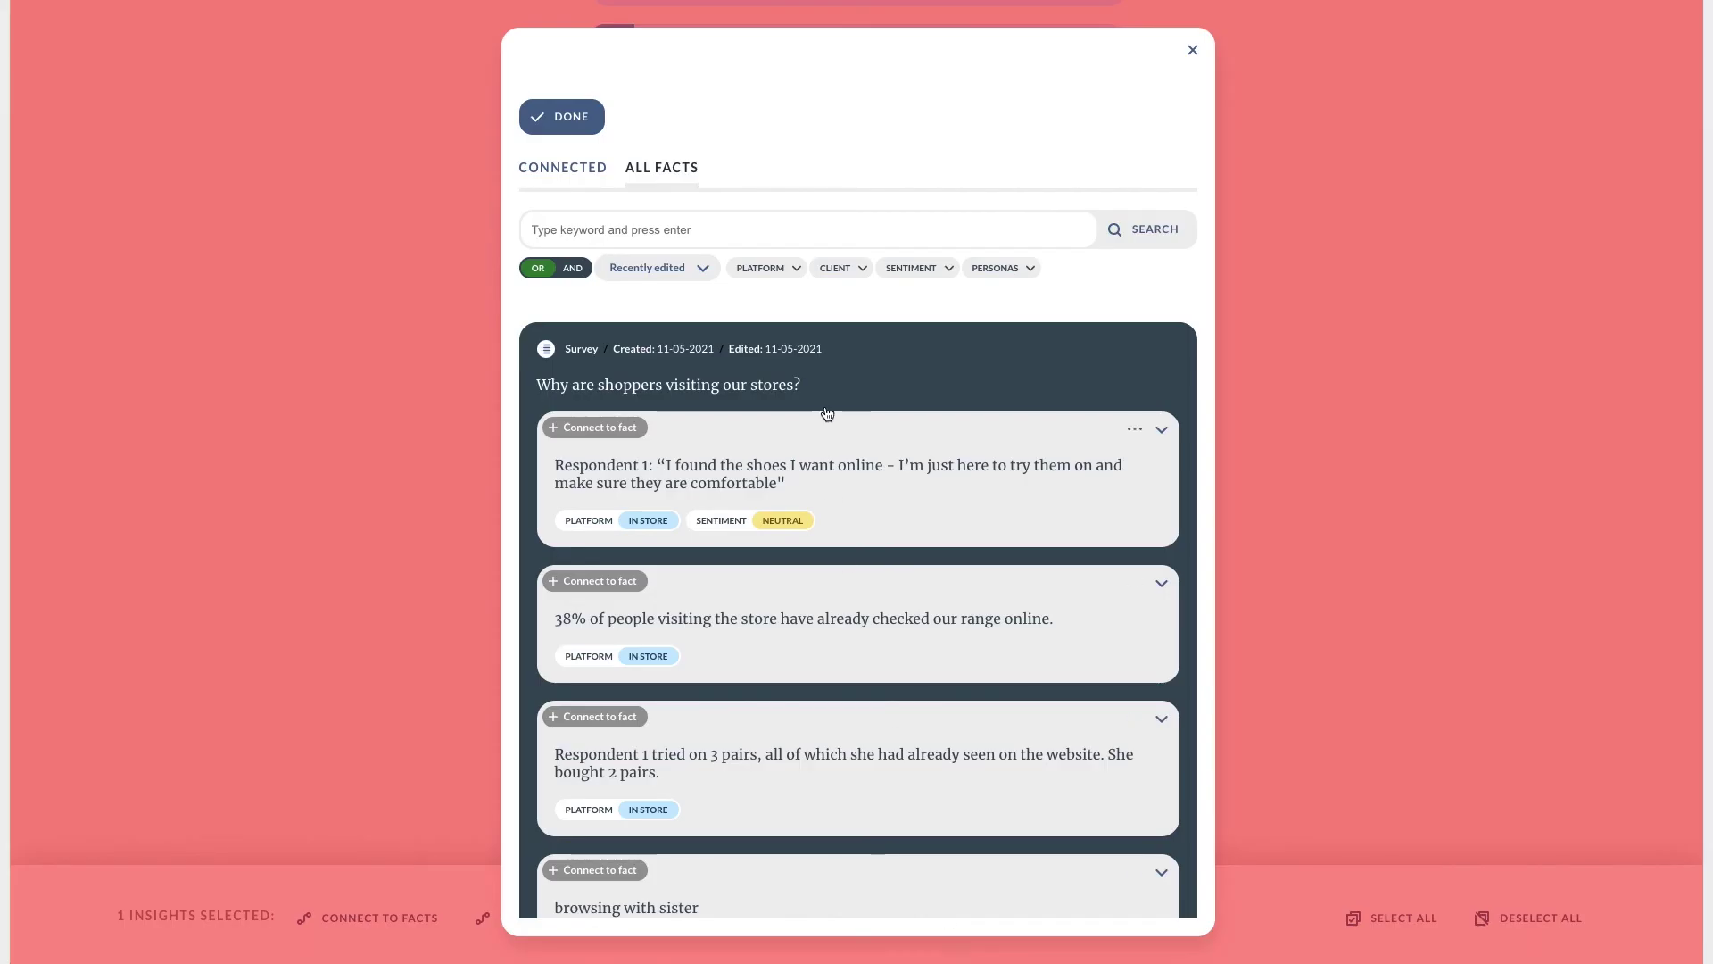
pyautogui.click(613, 223)
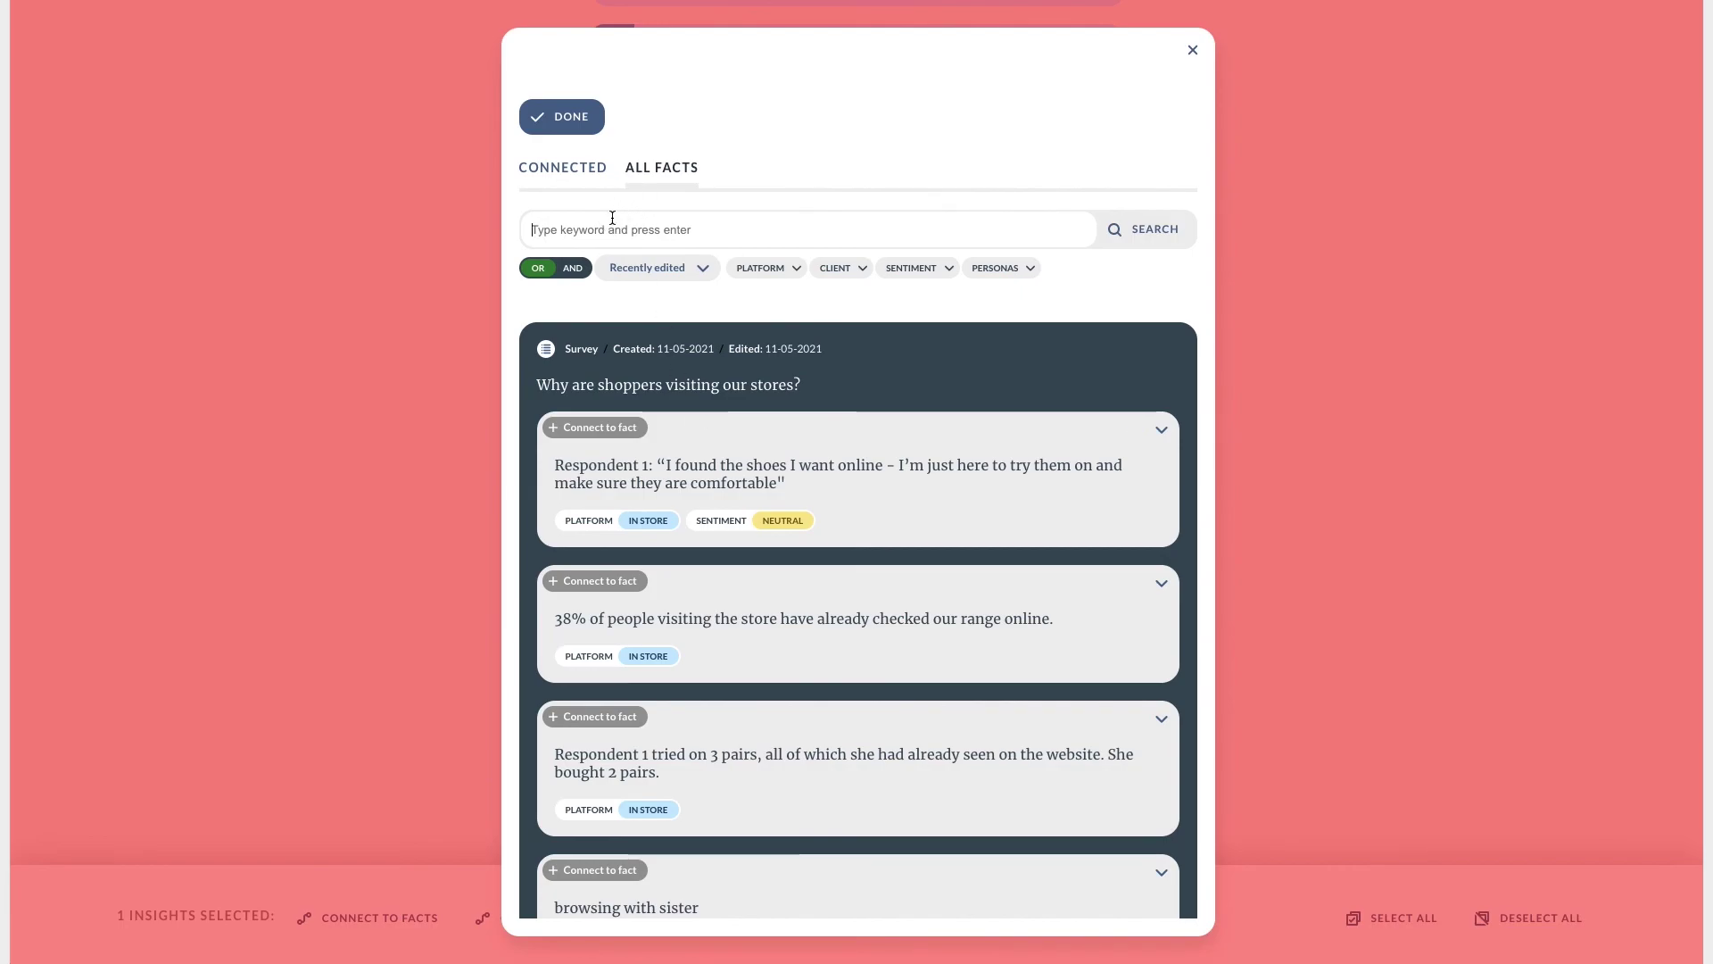
pyautogui.write('green')
pyautogui.press('Return')
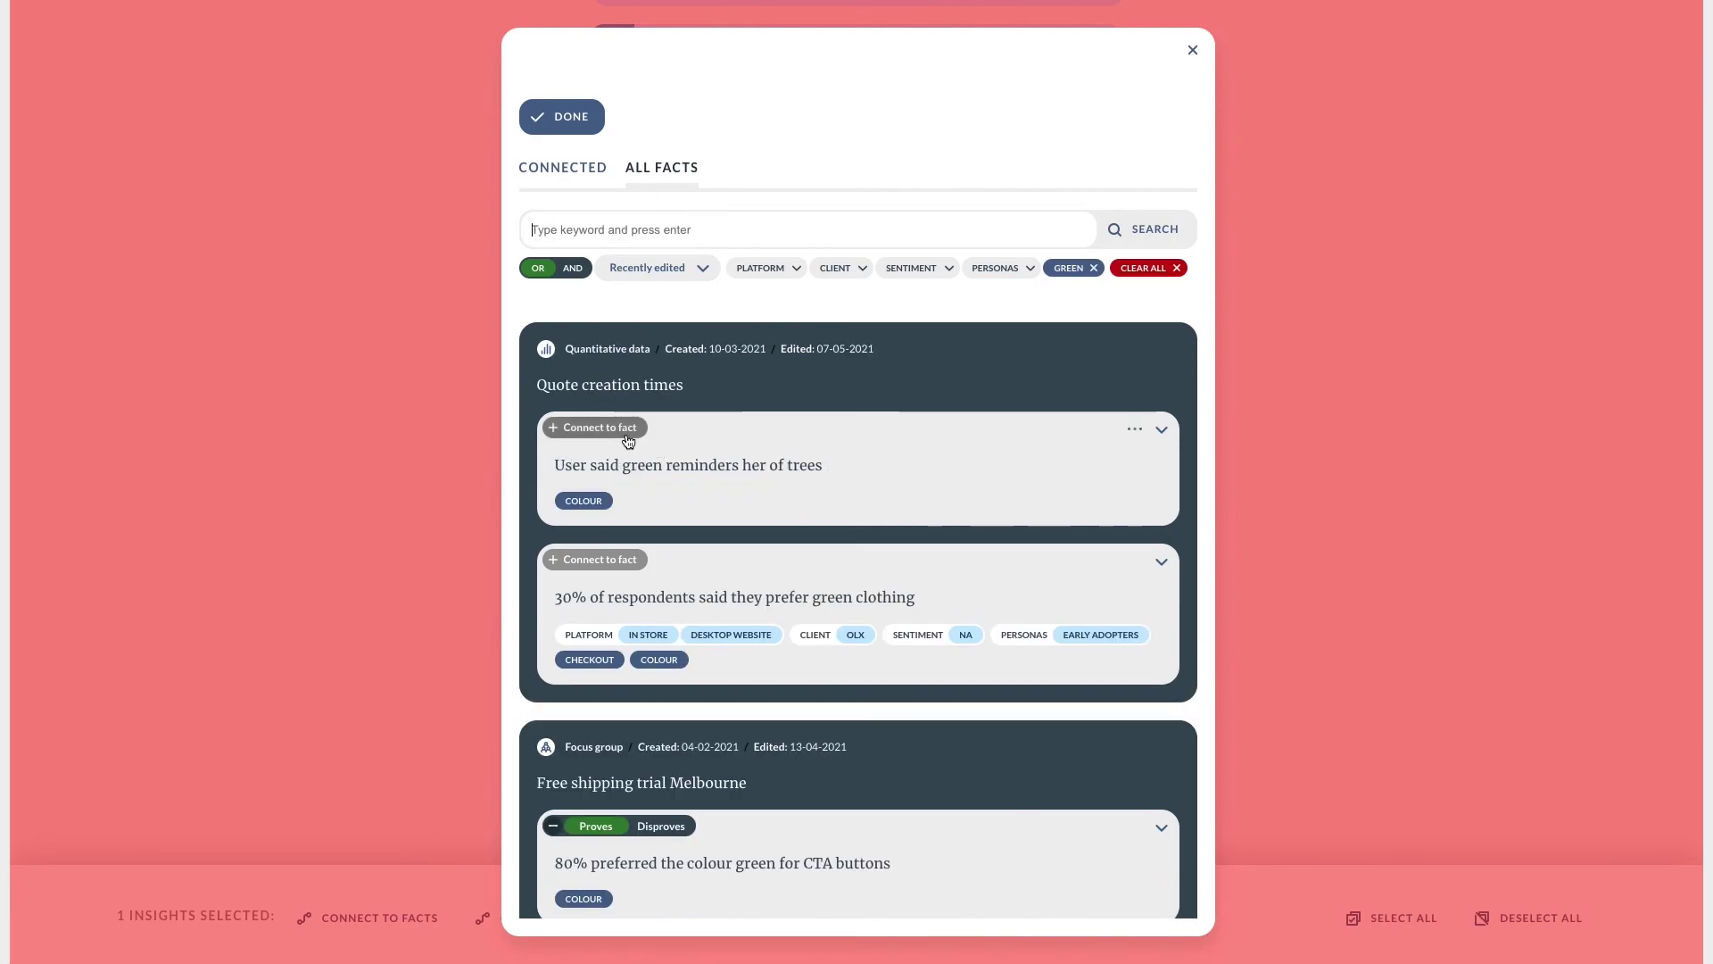
pyautogui.click(597, 560)
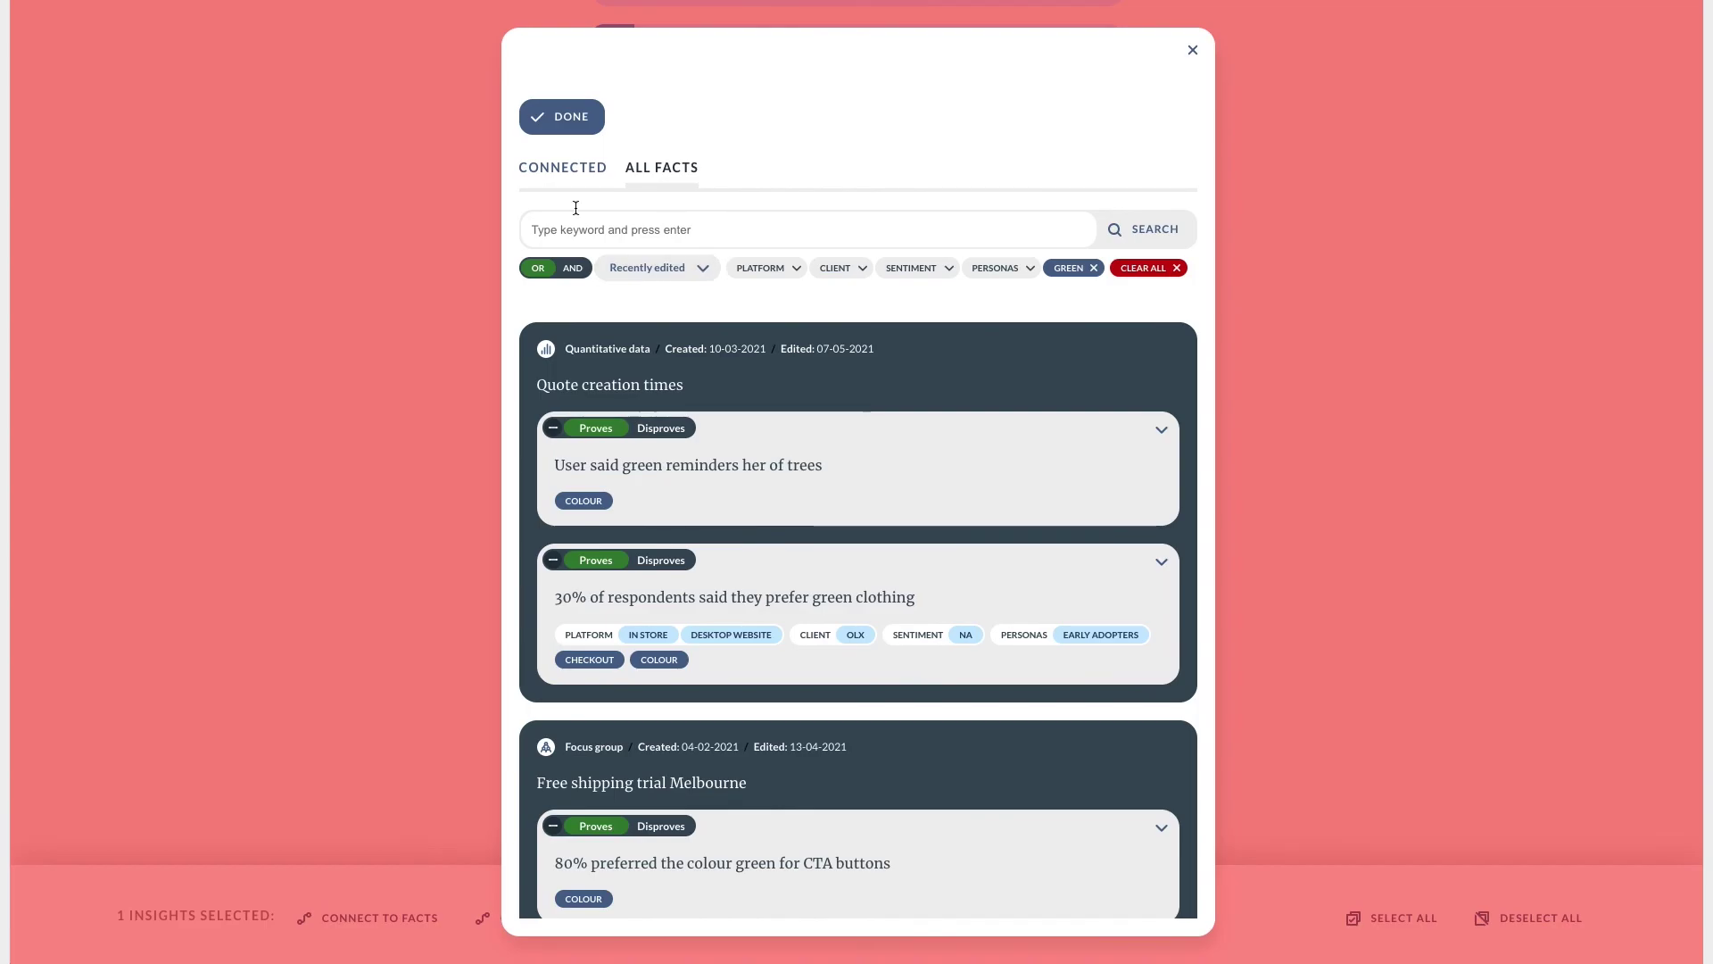
pyautogui.click(556, 128)
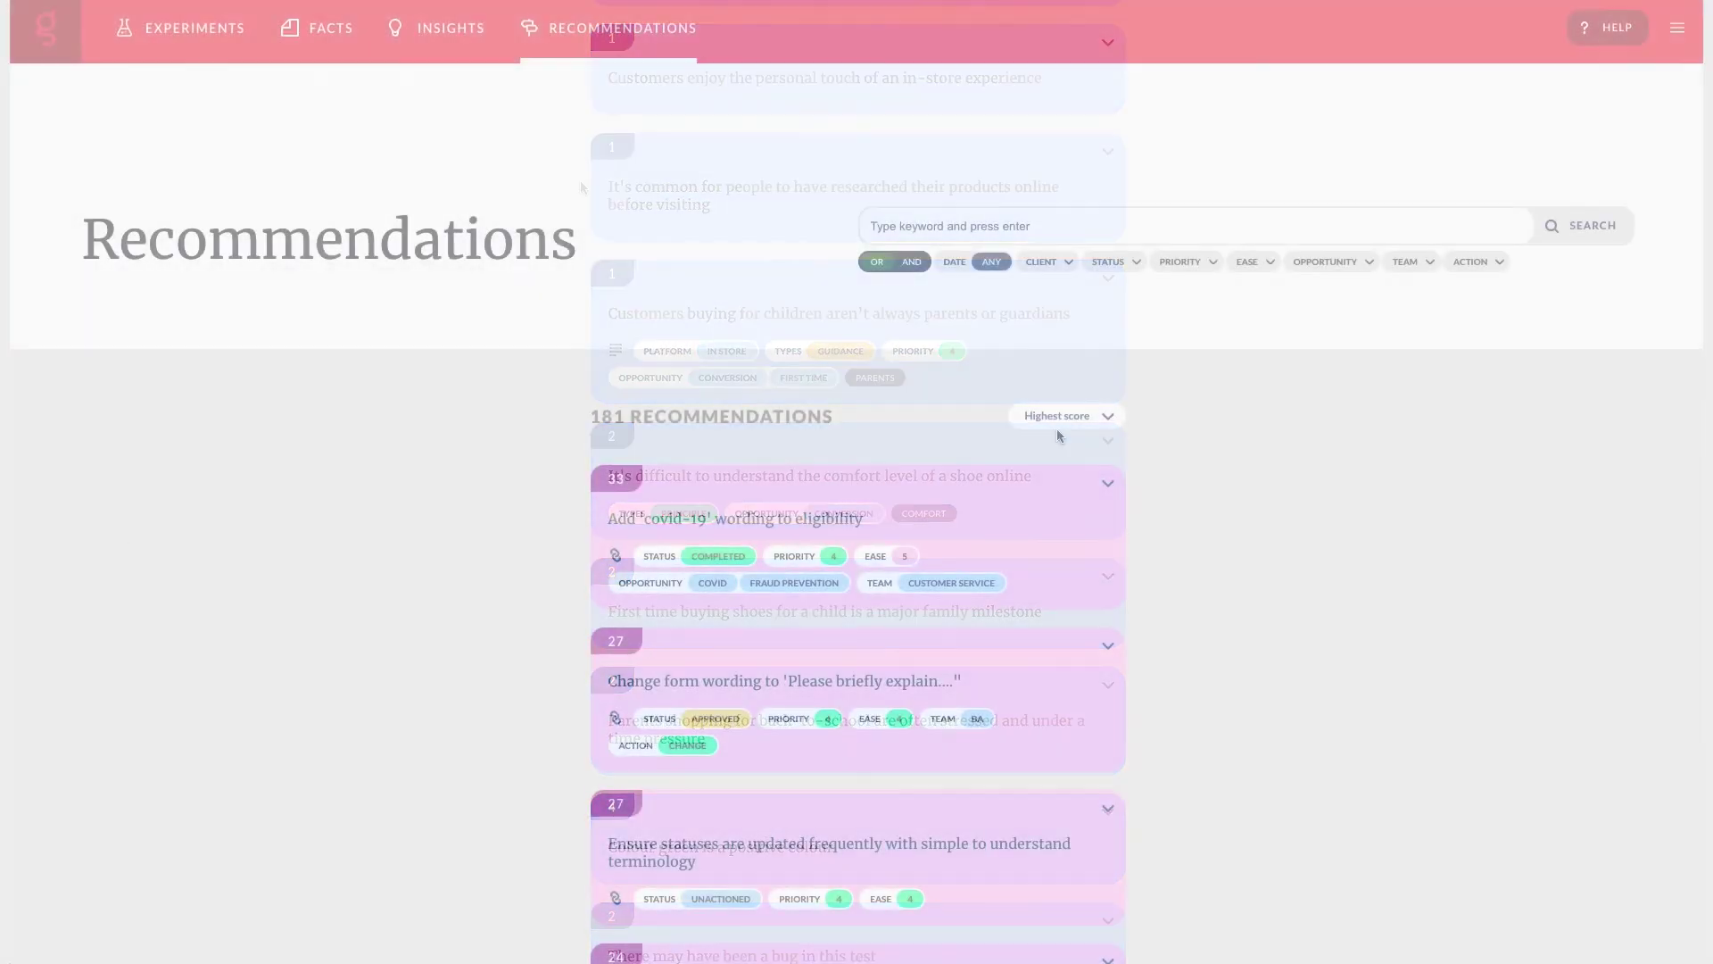
# - Sort recommendations by Recently edited and filter the green footwear recommendation's insight picker by 'green'
pyautogui.click(1059, 417)
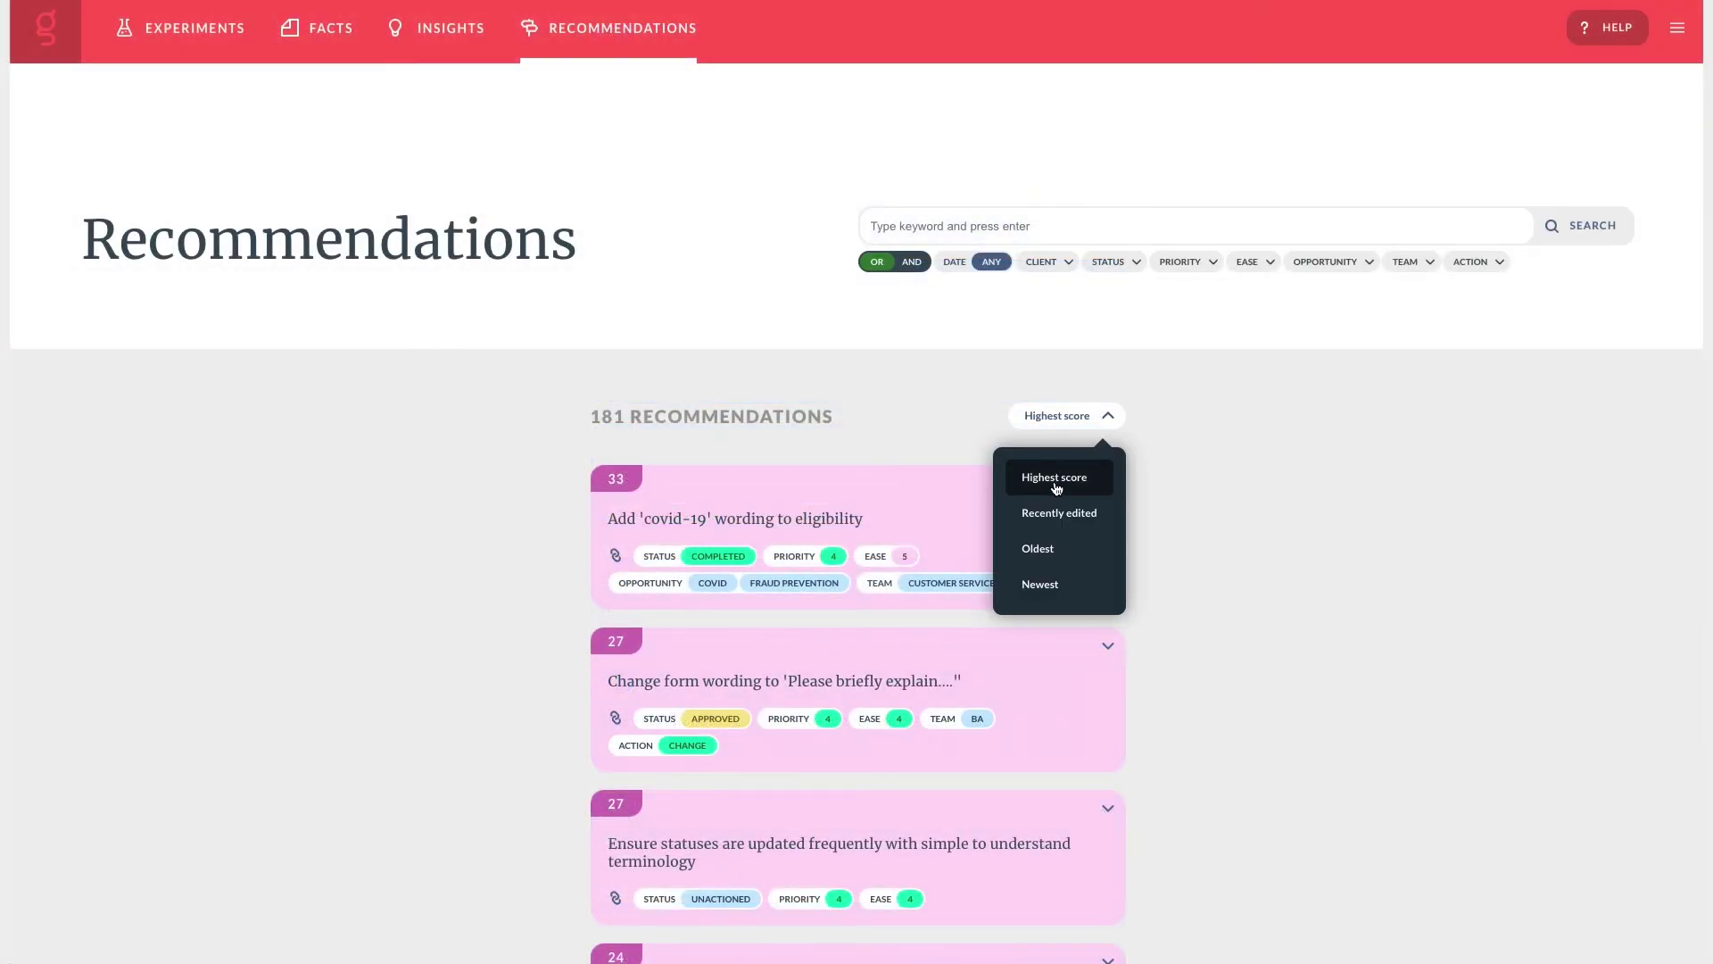
pyautogui.click(1048, 511)
pyautogui.click(1082, 486)
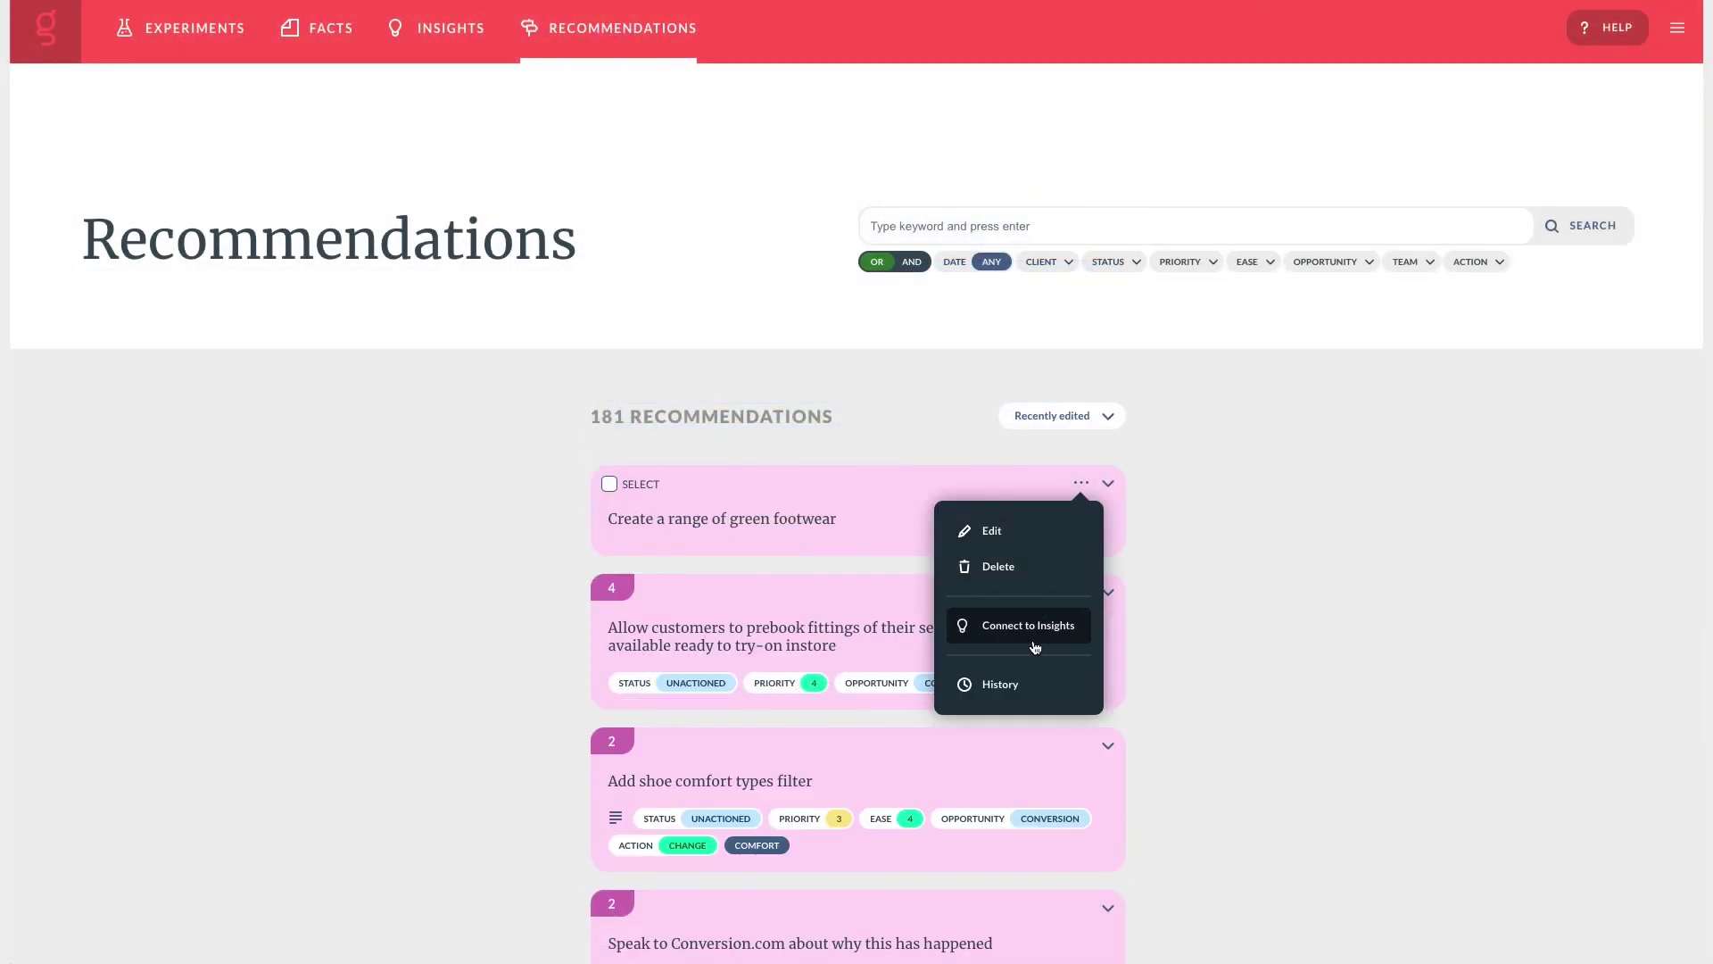
pyautogui.click(1035, 629)
pyautogui.click(618, 229)
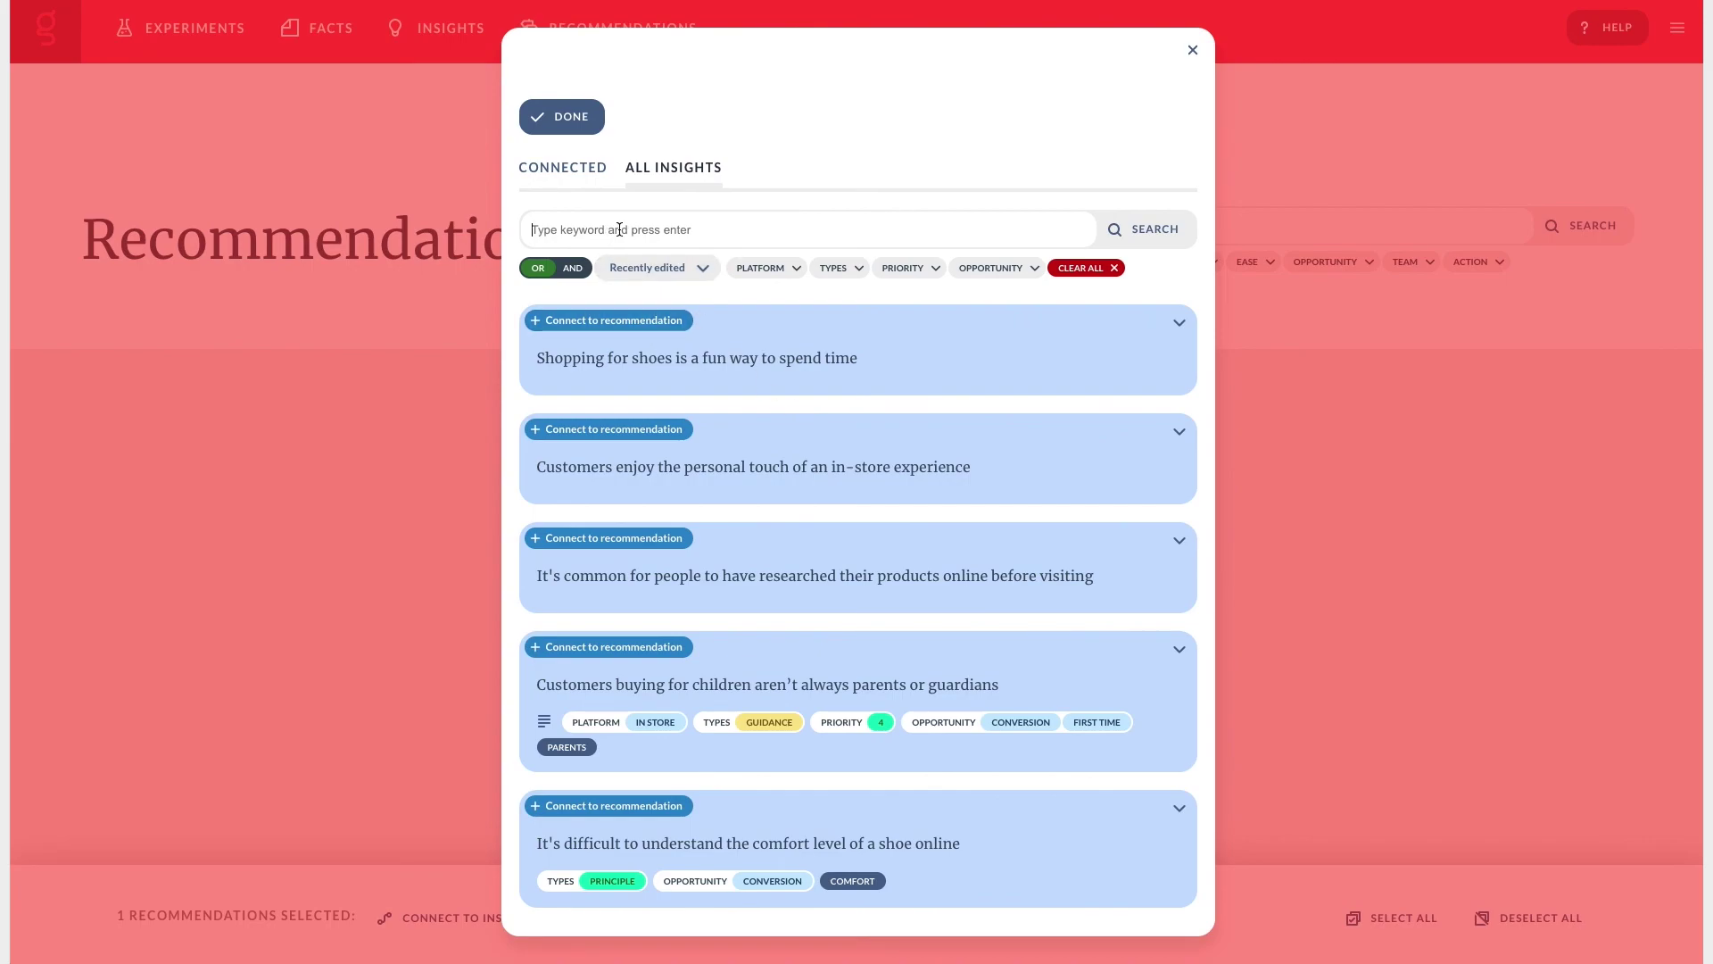
pyautogui.write('green')
pyautogui.press('Return')
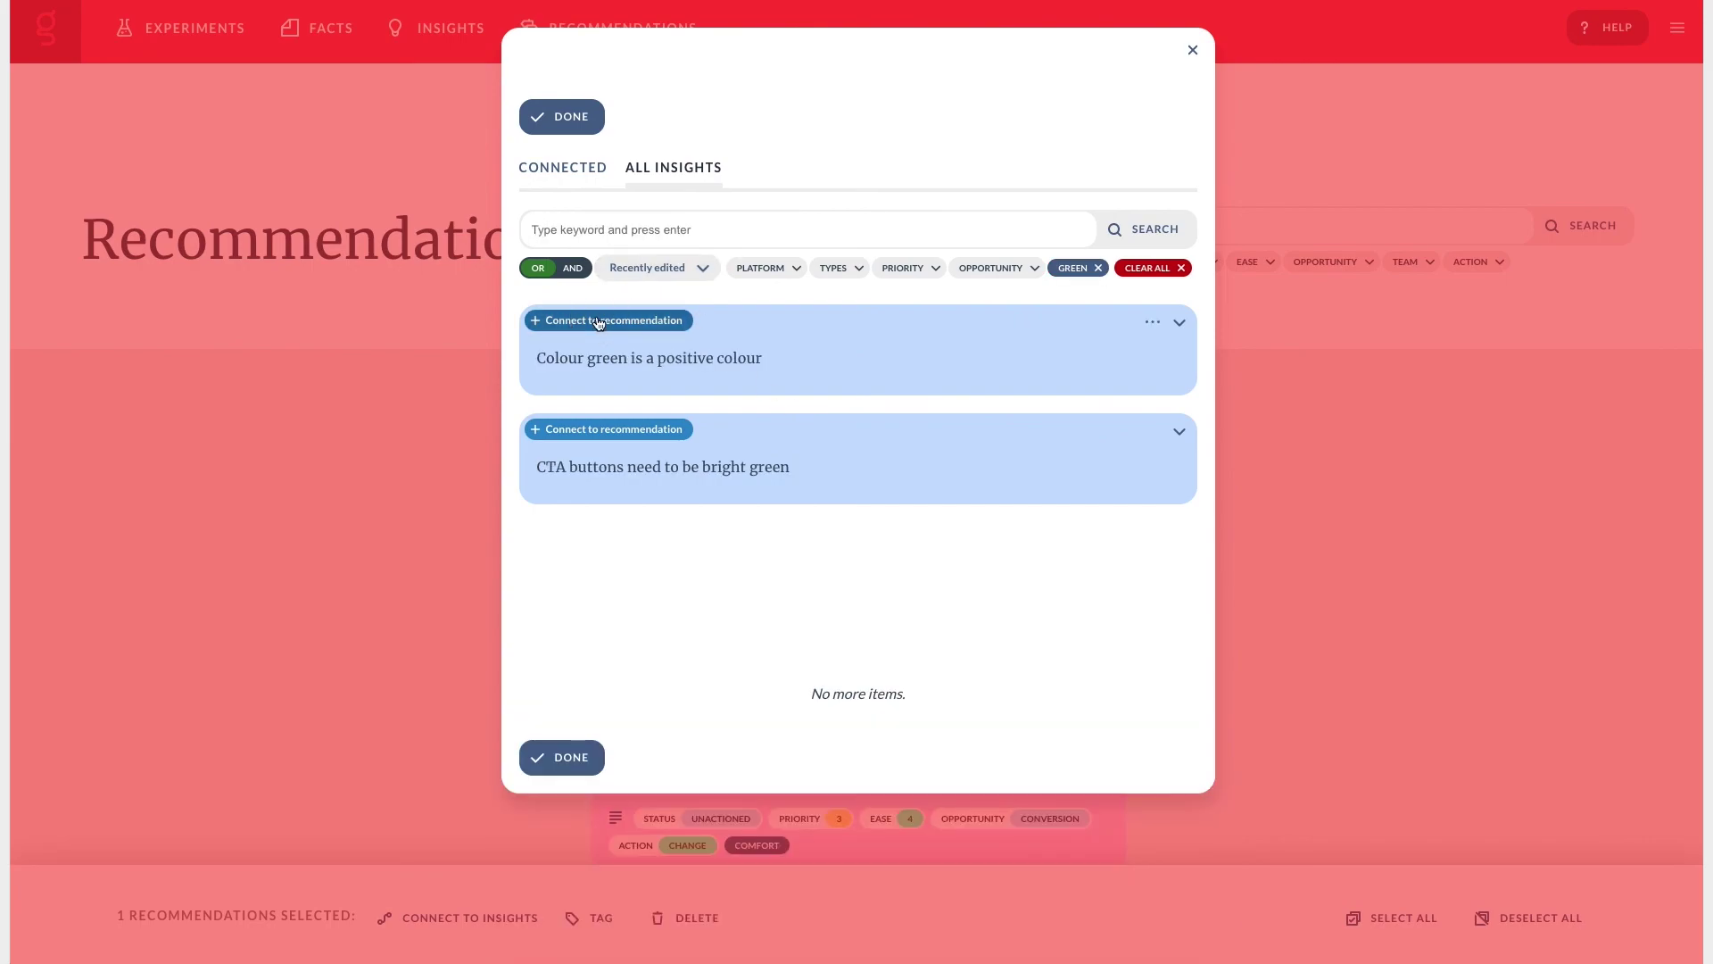